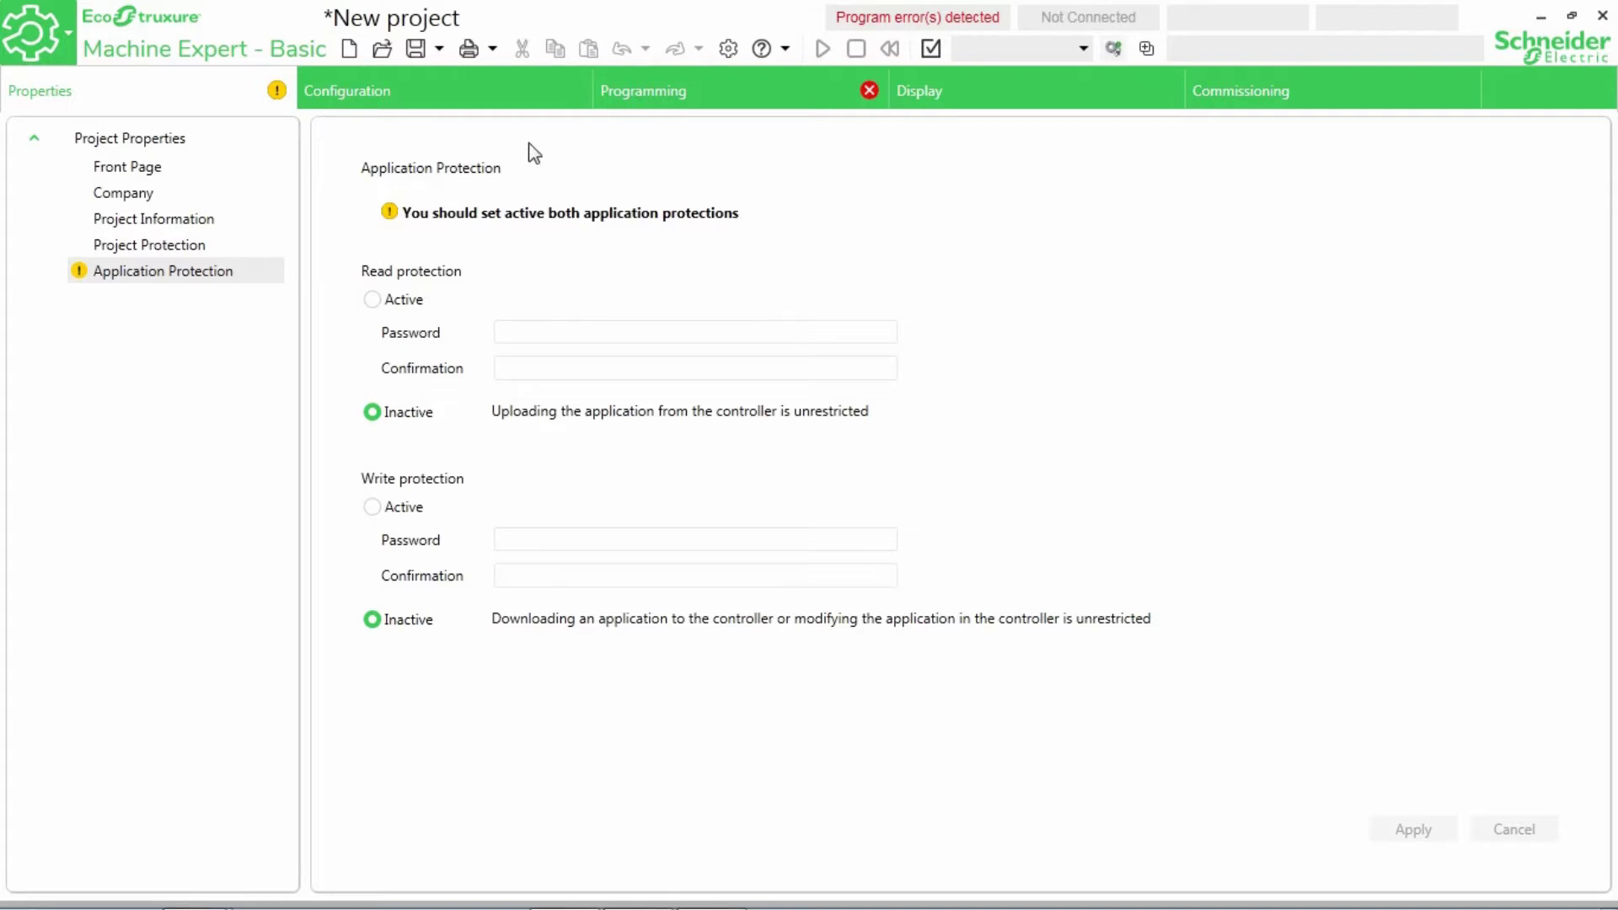
# Set both the read protection and the write protection of the application to Inactive and apply the settings.
pyautogui.click(419, 413)
pyautogui.click(406, 416)
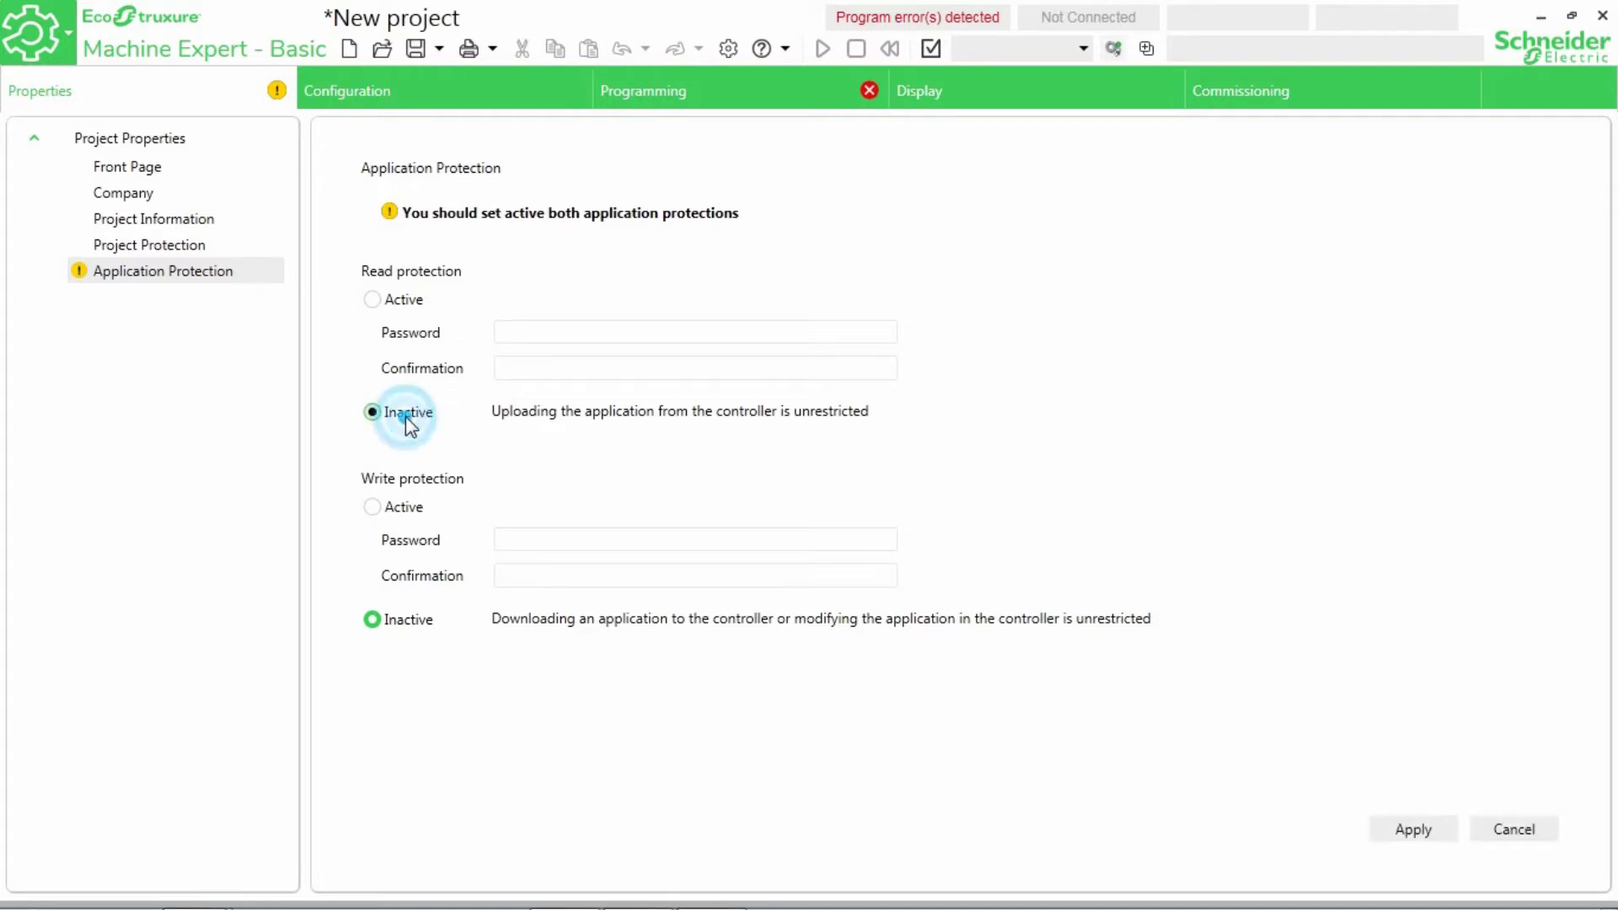
pyautogui.click(393, 621)
pyautogui.click(1409, 835)
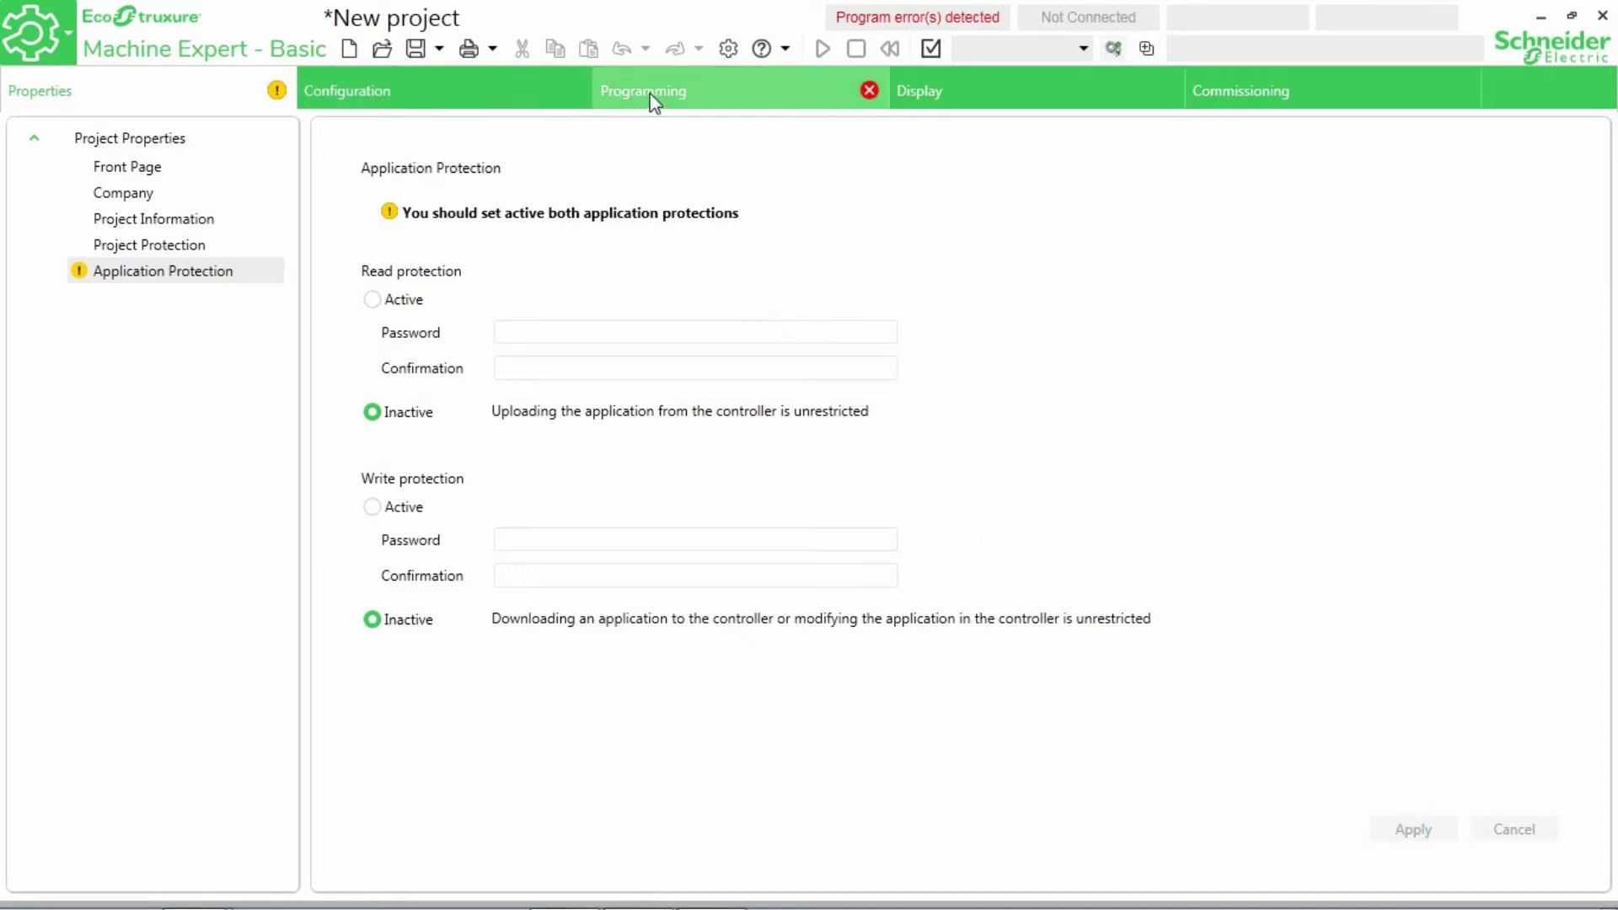
# Replace the project's logic controller with the TM221CE16R model in the hardware configuration.
pyautogui.click(529, 95)
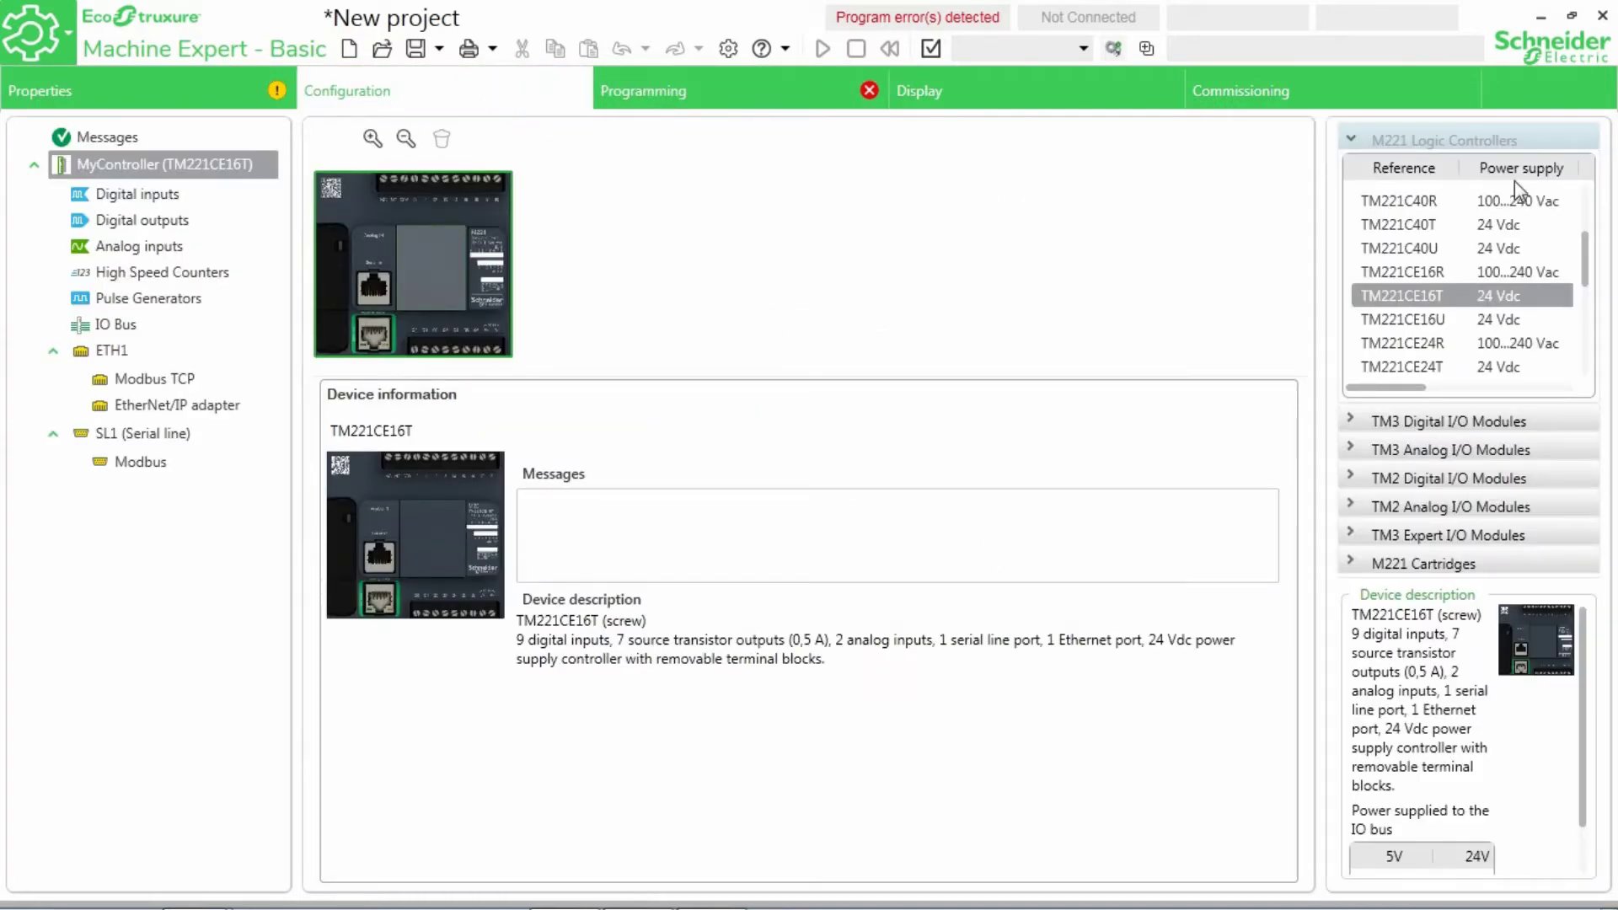
pyautogui.moveTo(1458, 291); pyautogui.dragTo(459, 275)
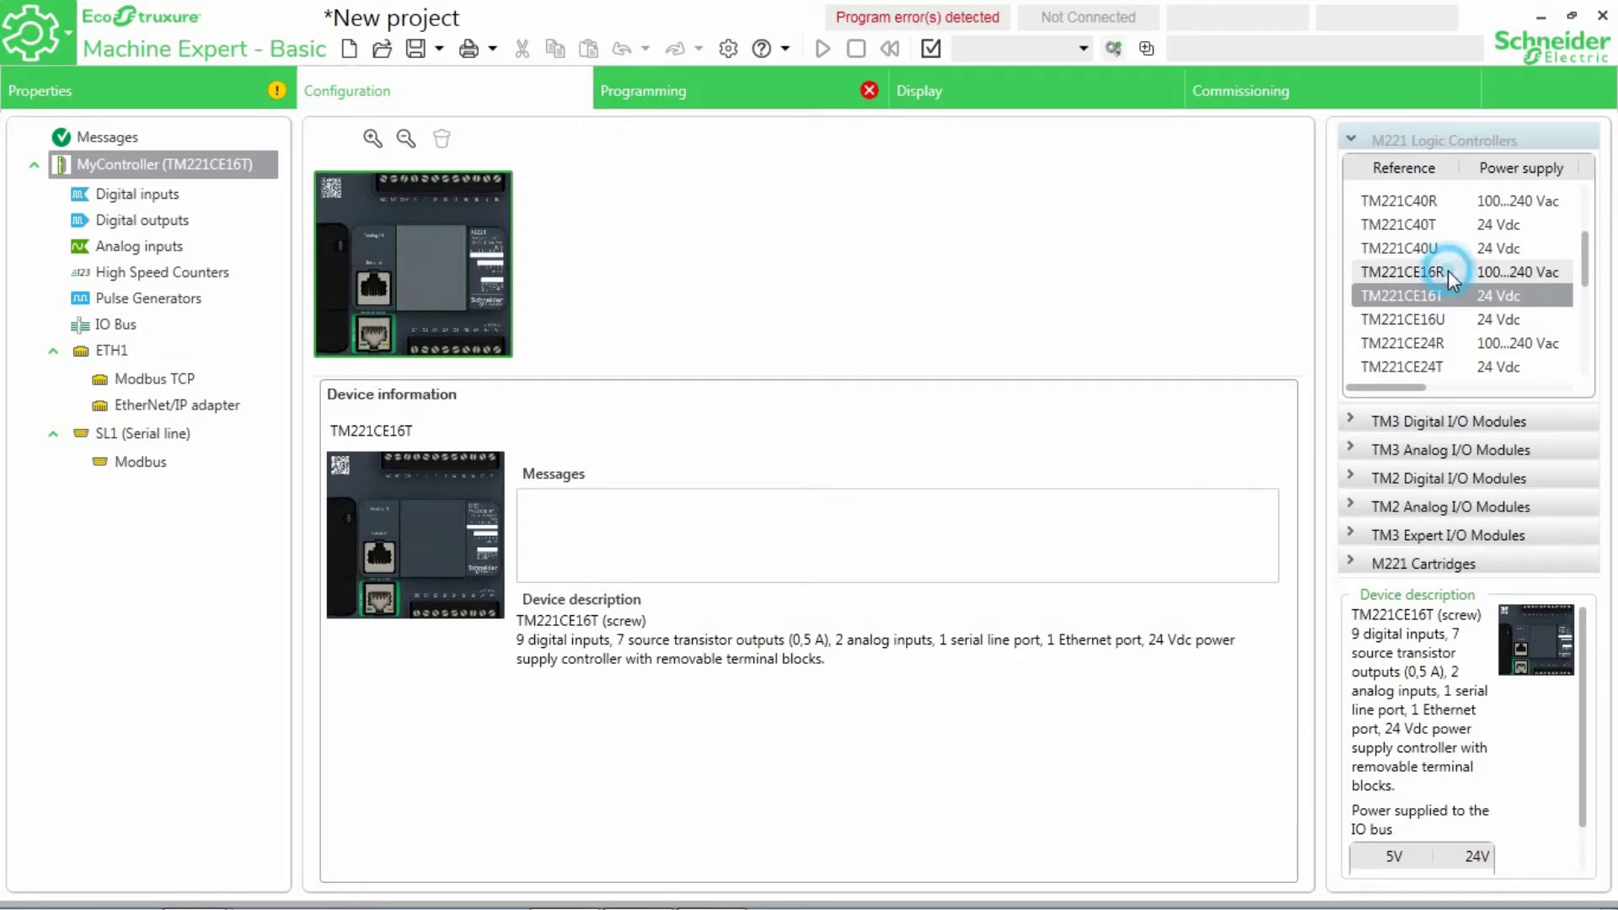
pyautogui.moveTo(1403, 271); pyautogui.dragTo(401, 265)
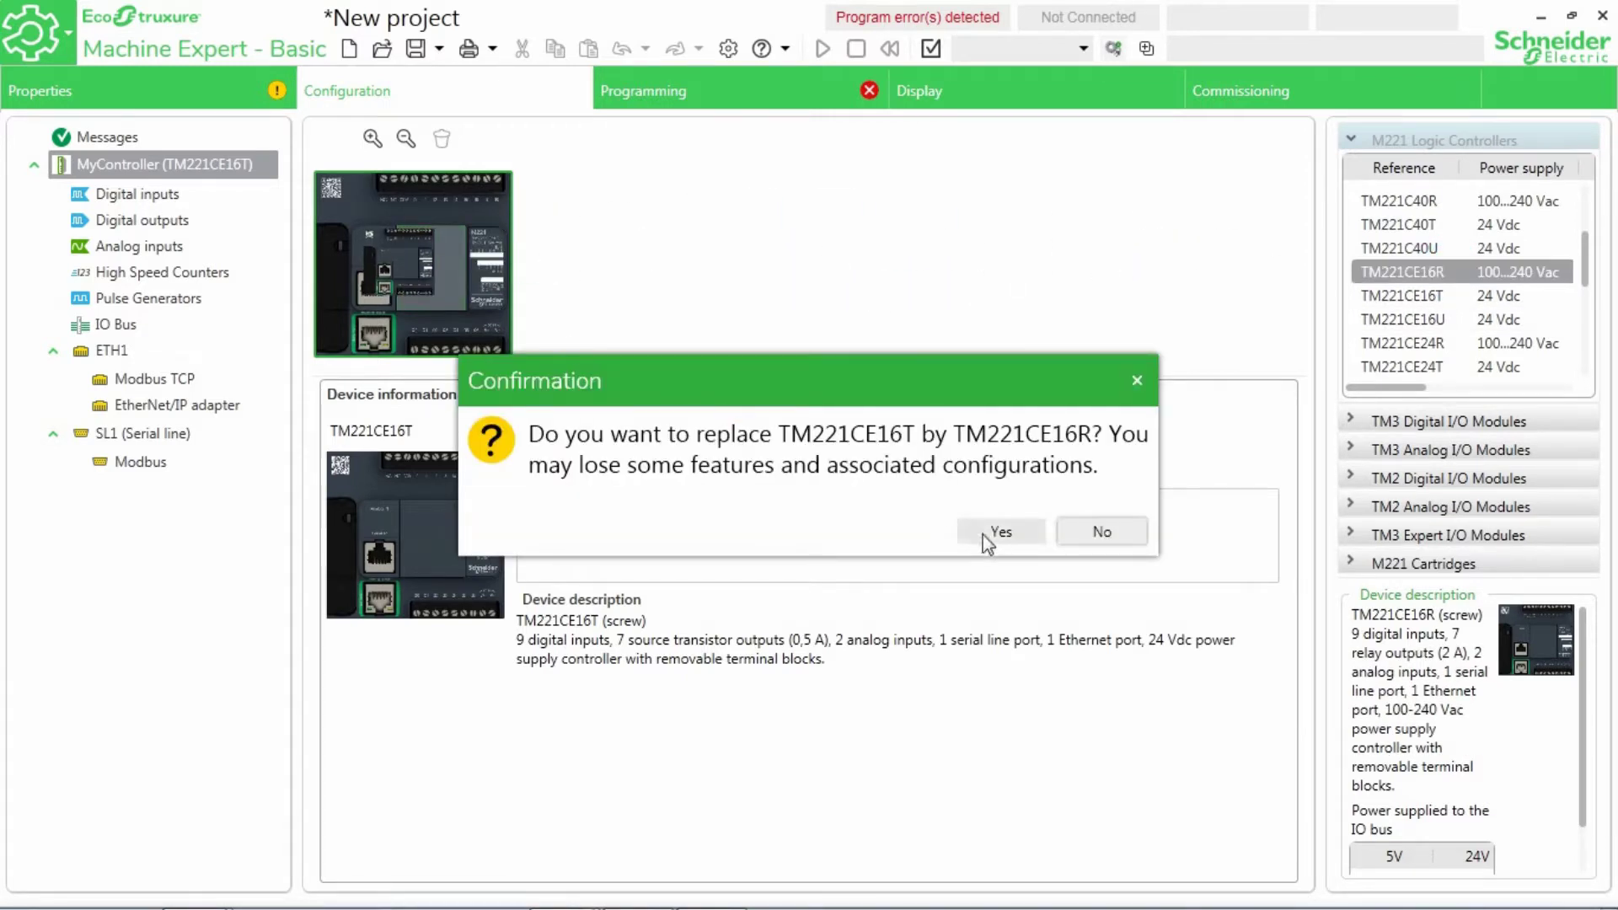
pyautogui.click(1026, 537)
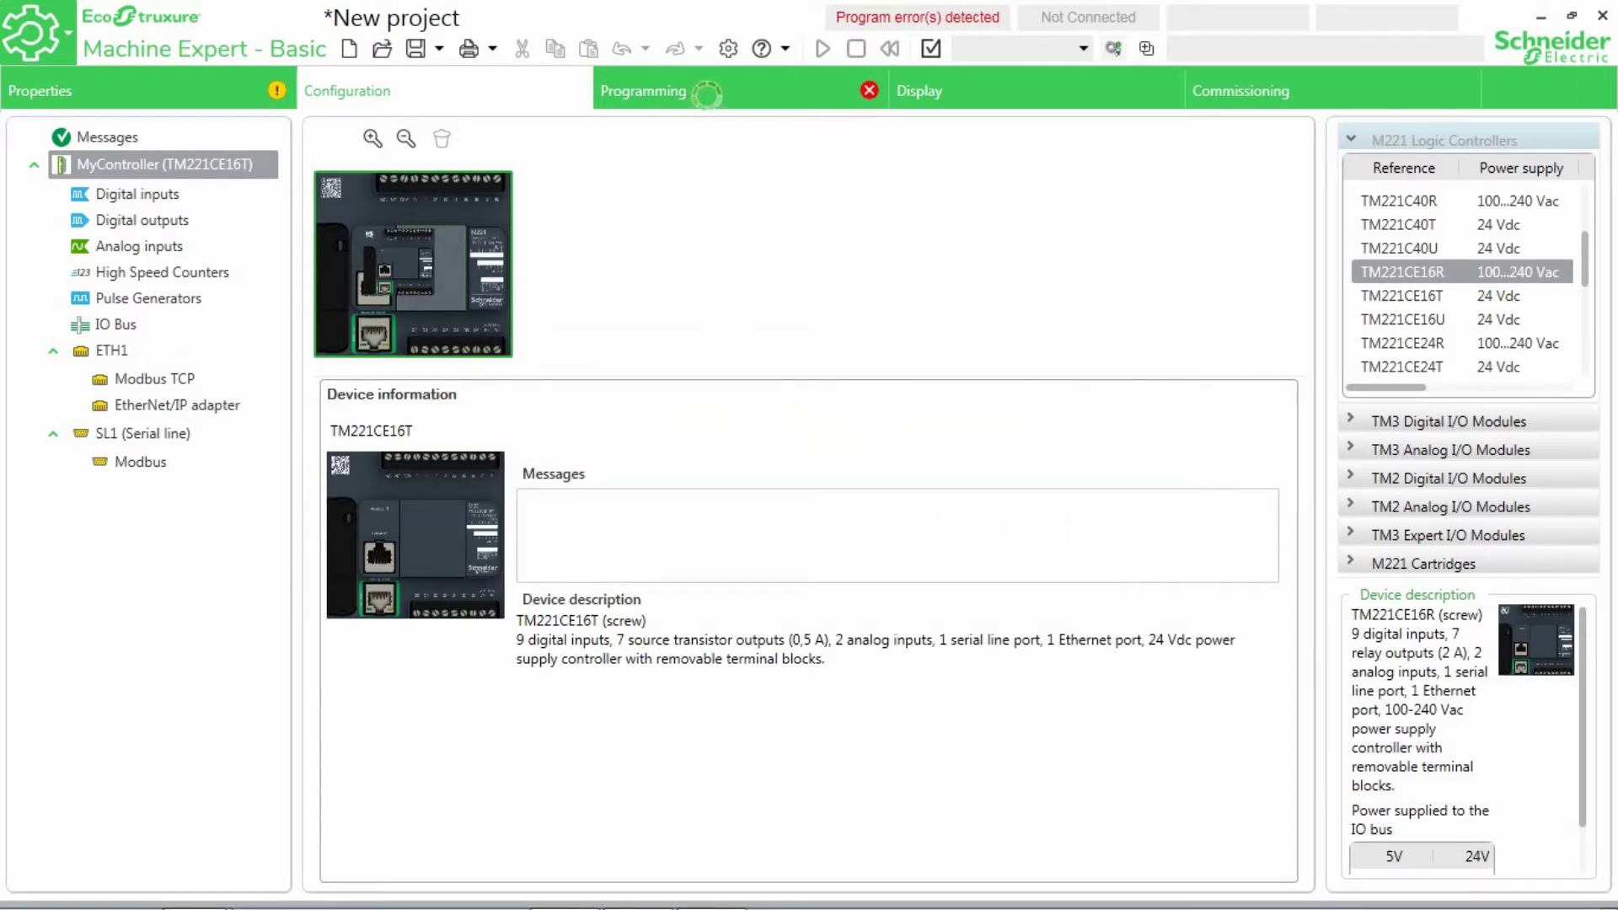
# Add a normally open contact at the start of Rung0 and assign it the address %M0.
pyautogui.click(707, 94)
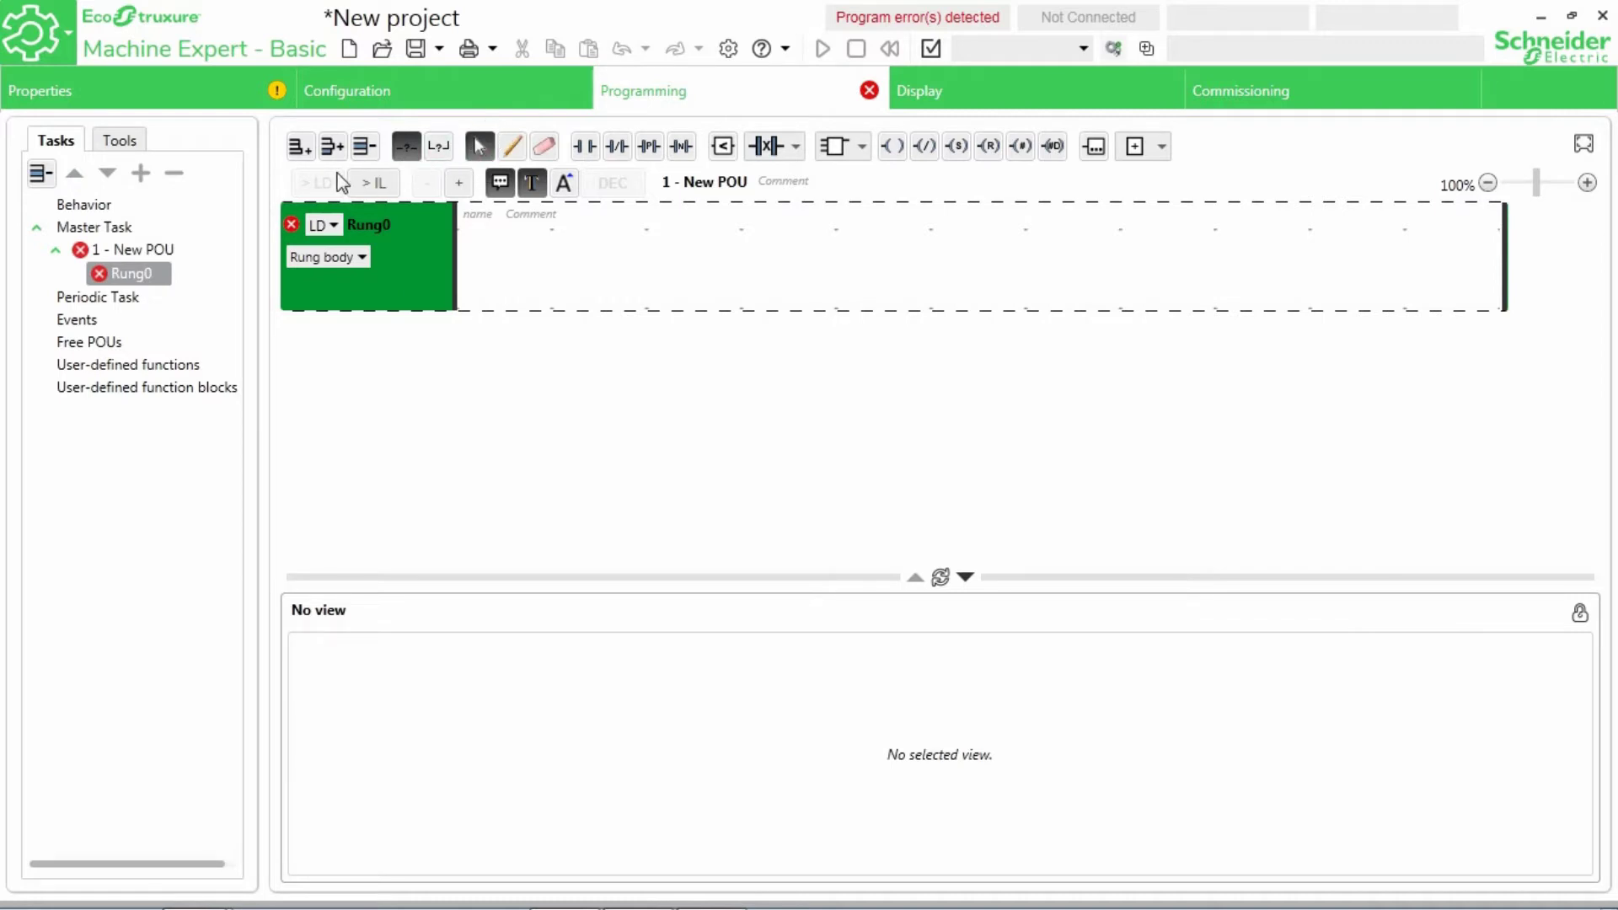
pyautogui.click(587, 149)
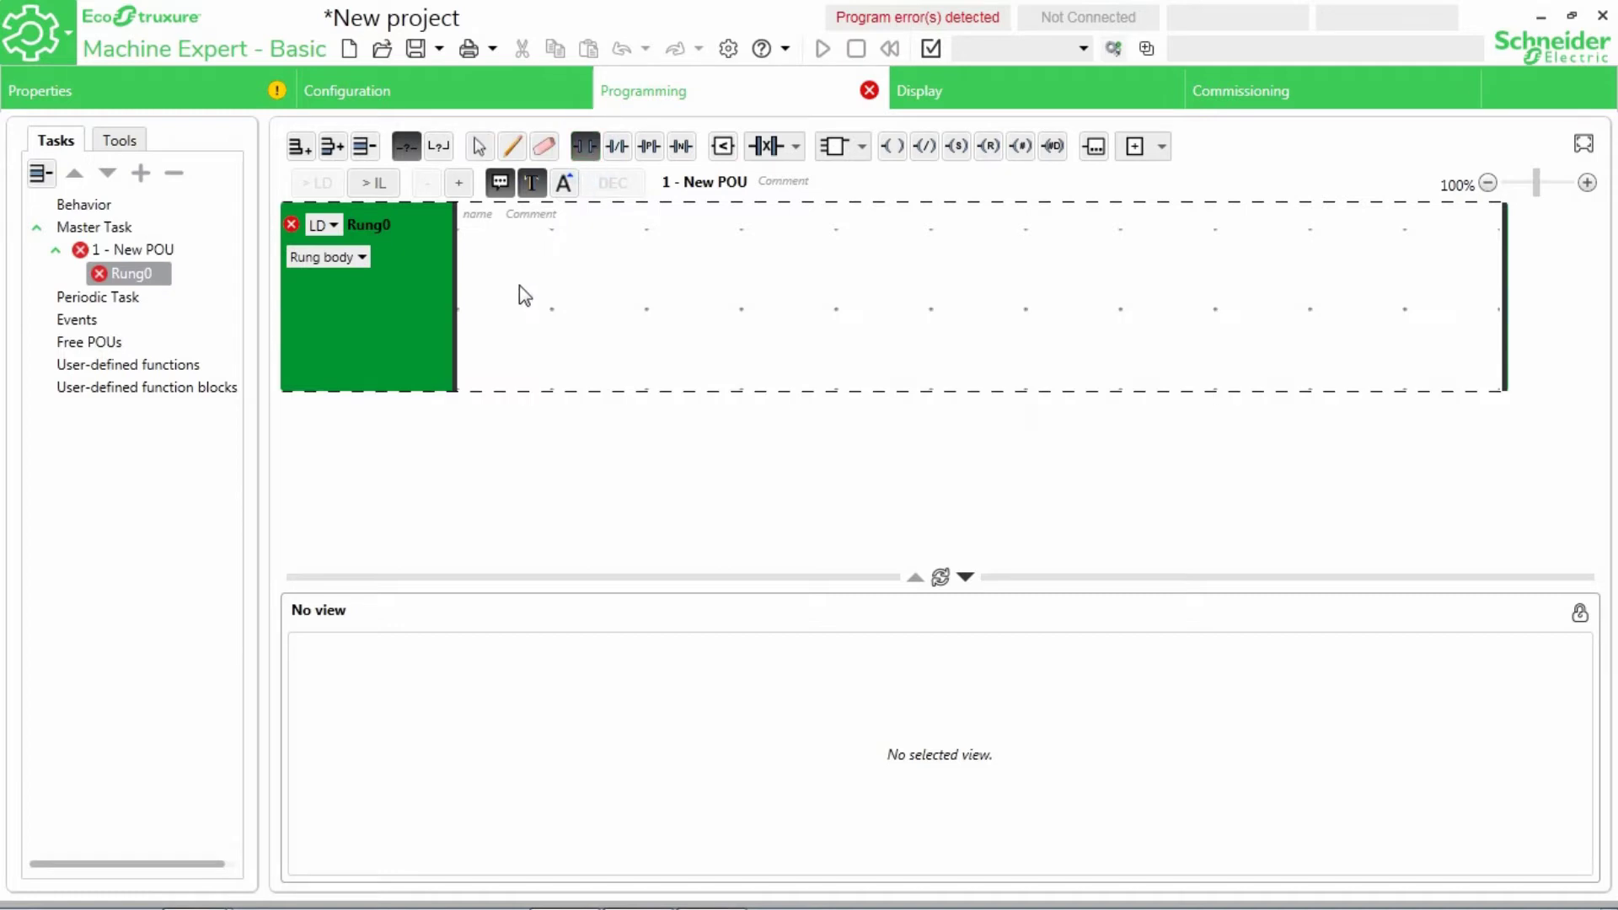
pyautogui.click(489, 287)
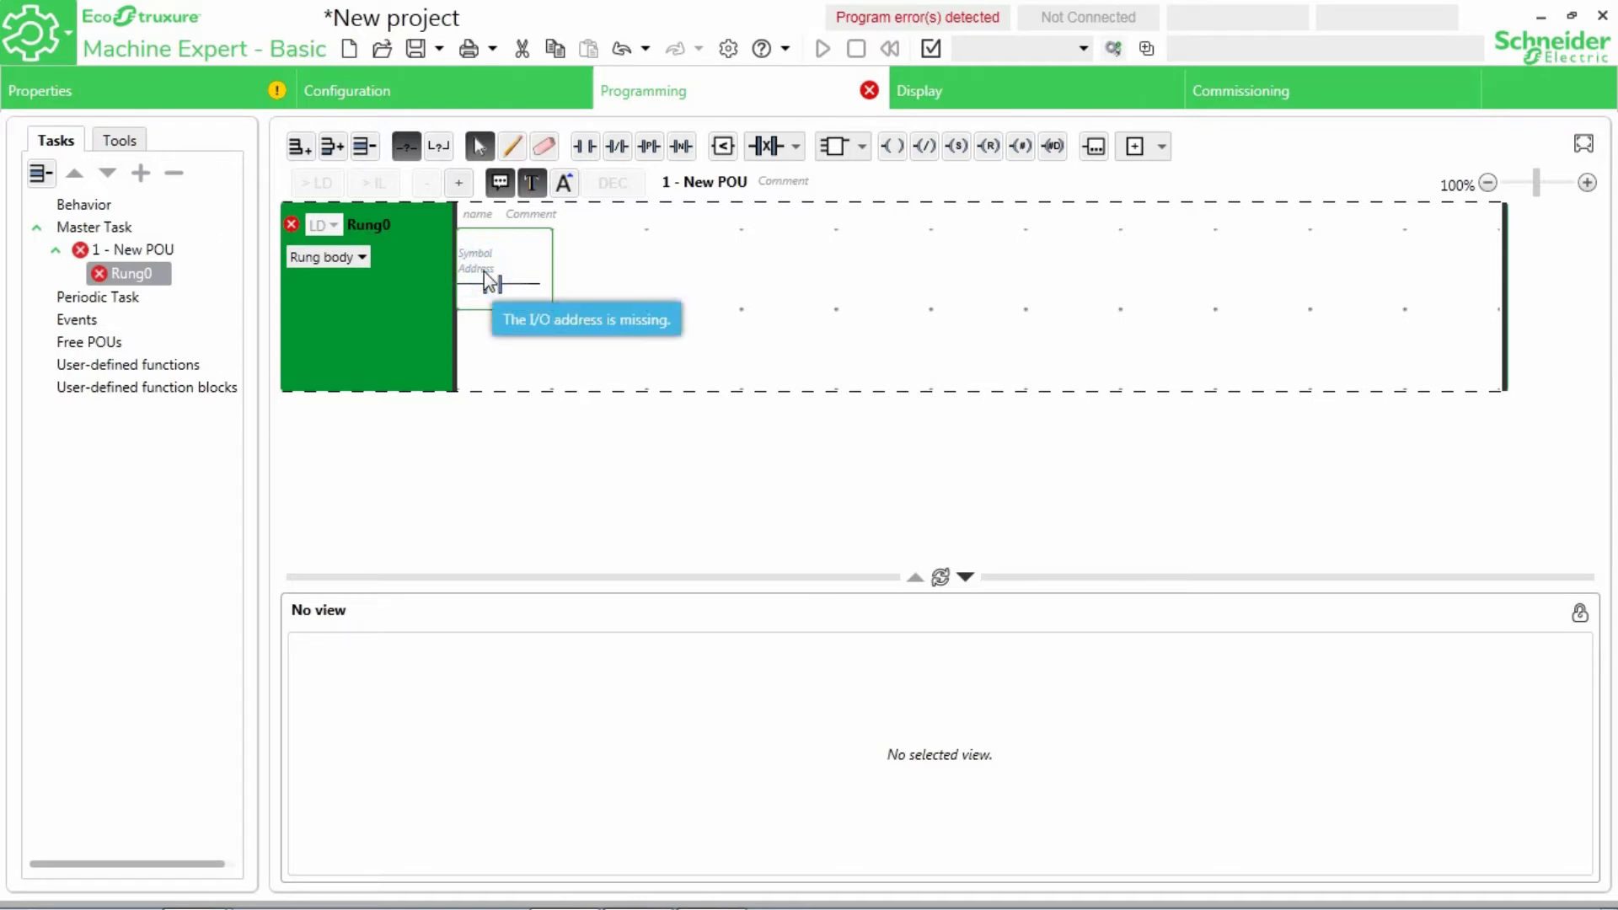
pyautogui.doubleClick(491, 267)
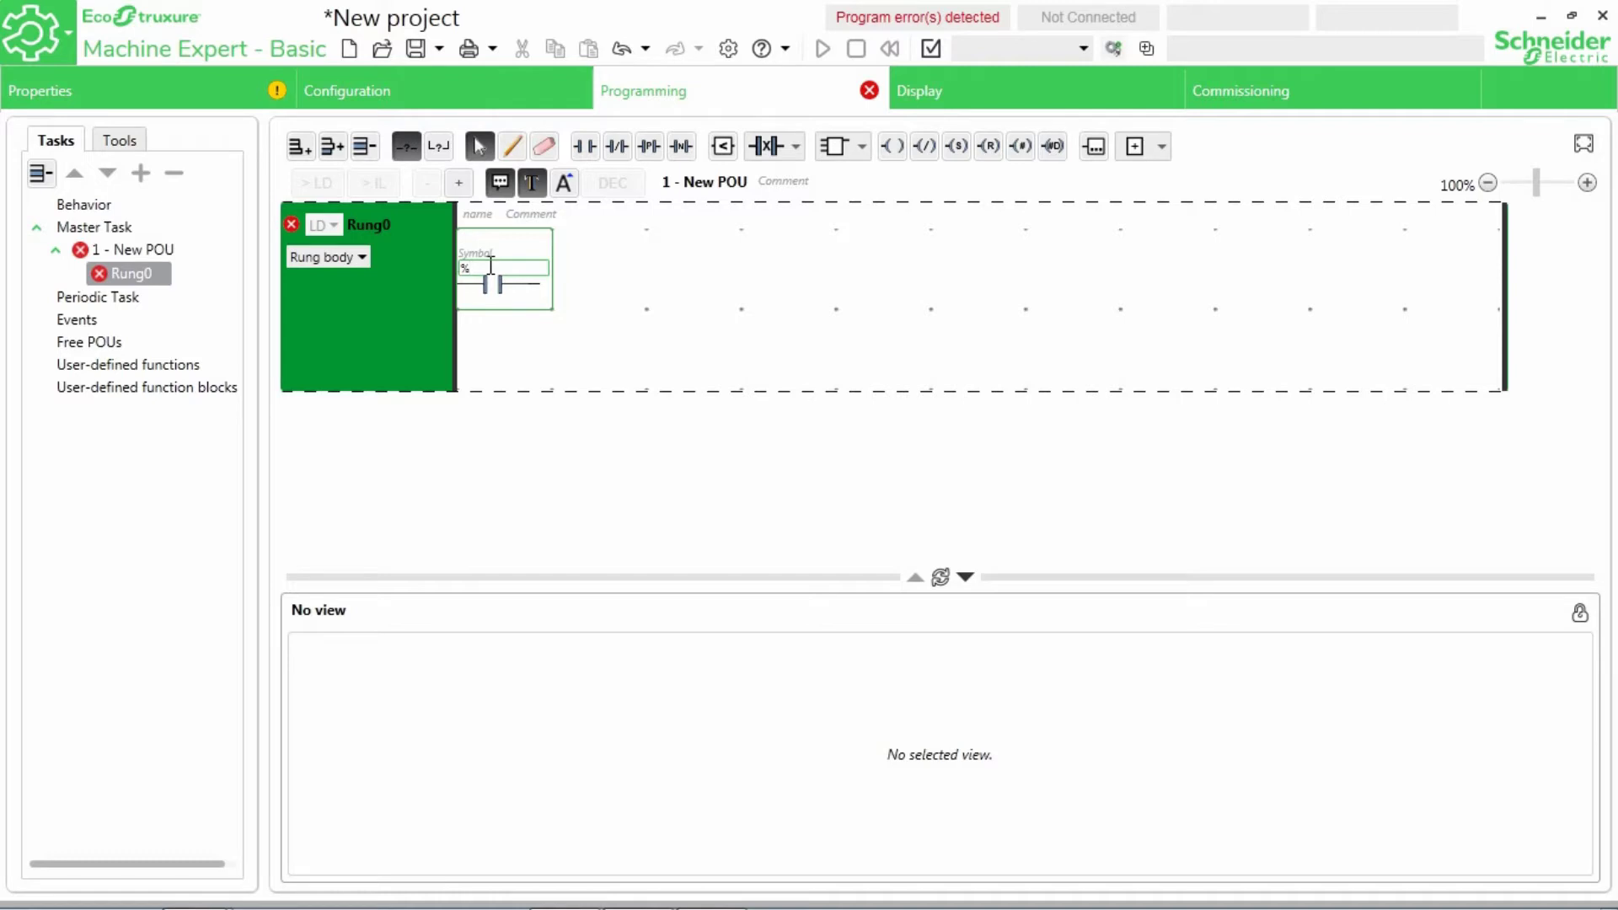
pyautogui.write('m')
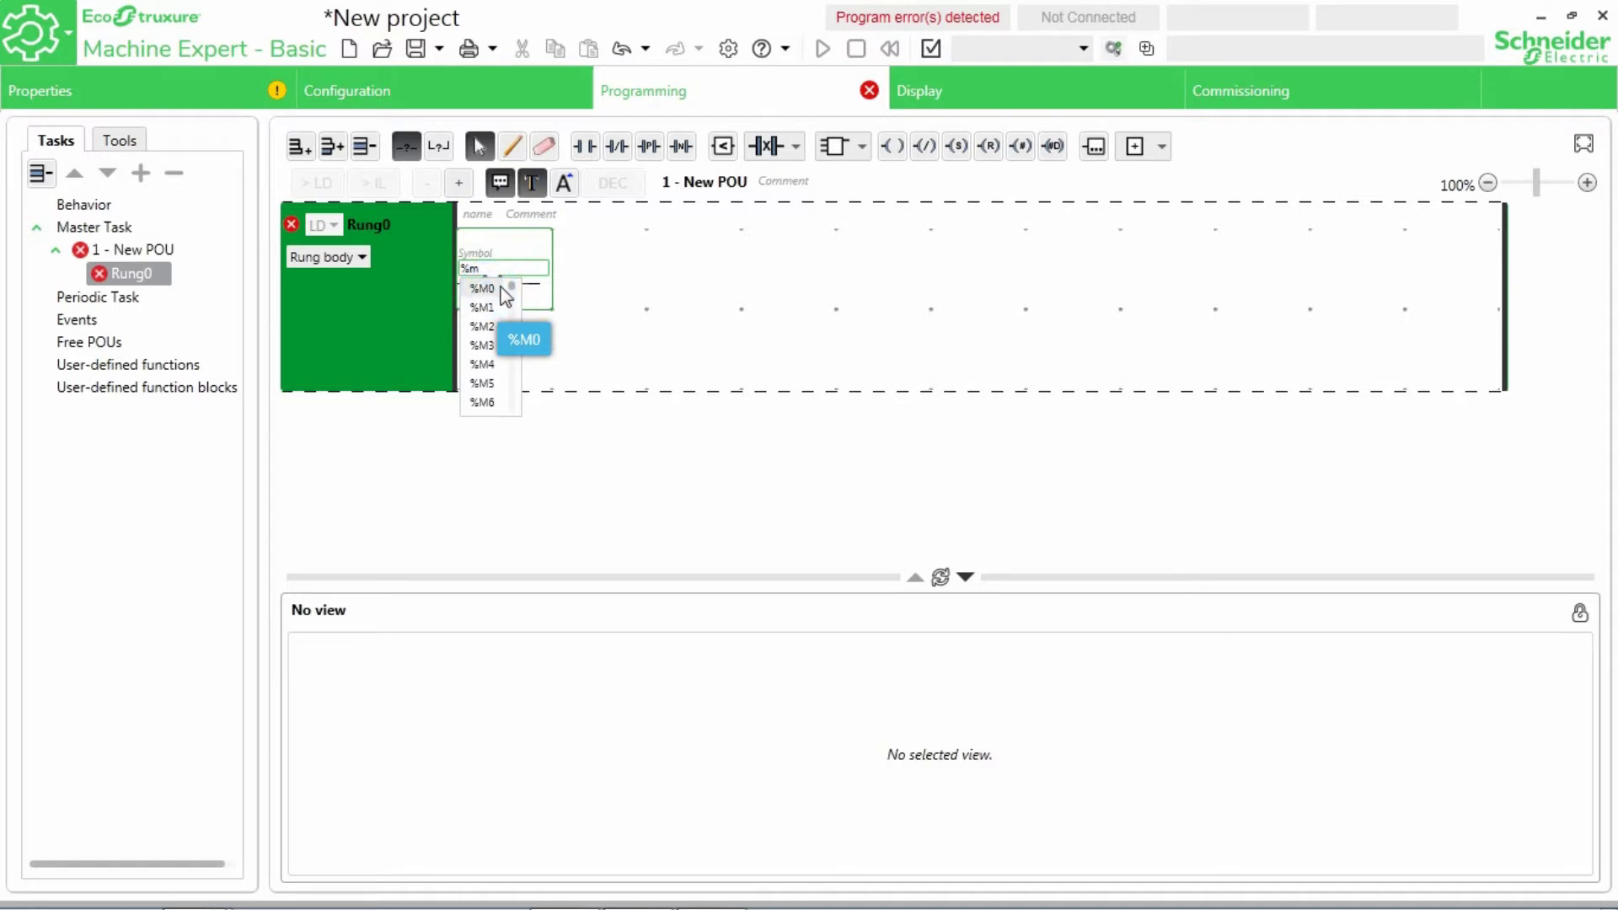
pyautogui.click(491, 291)
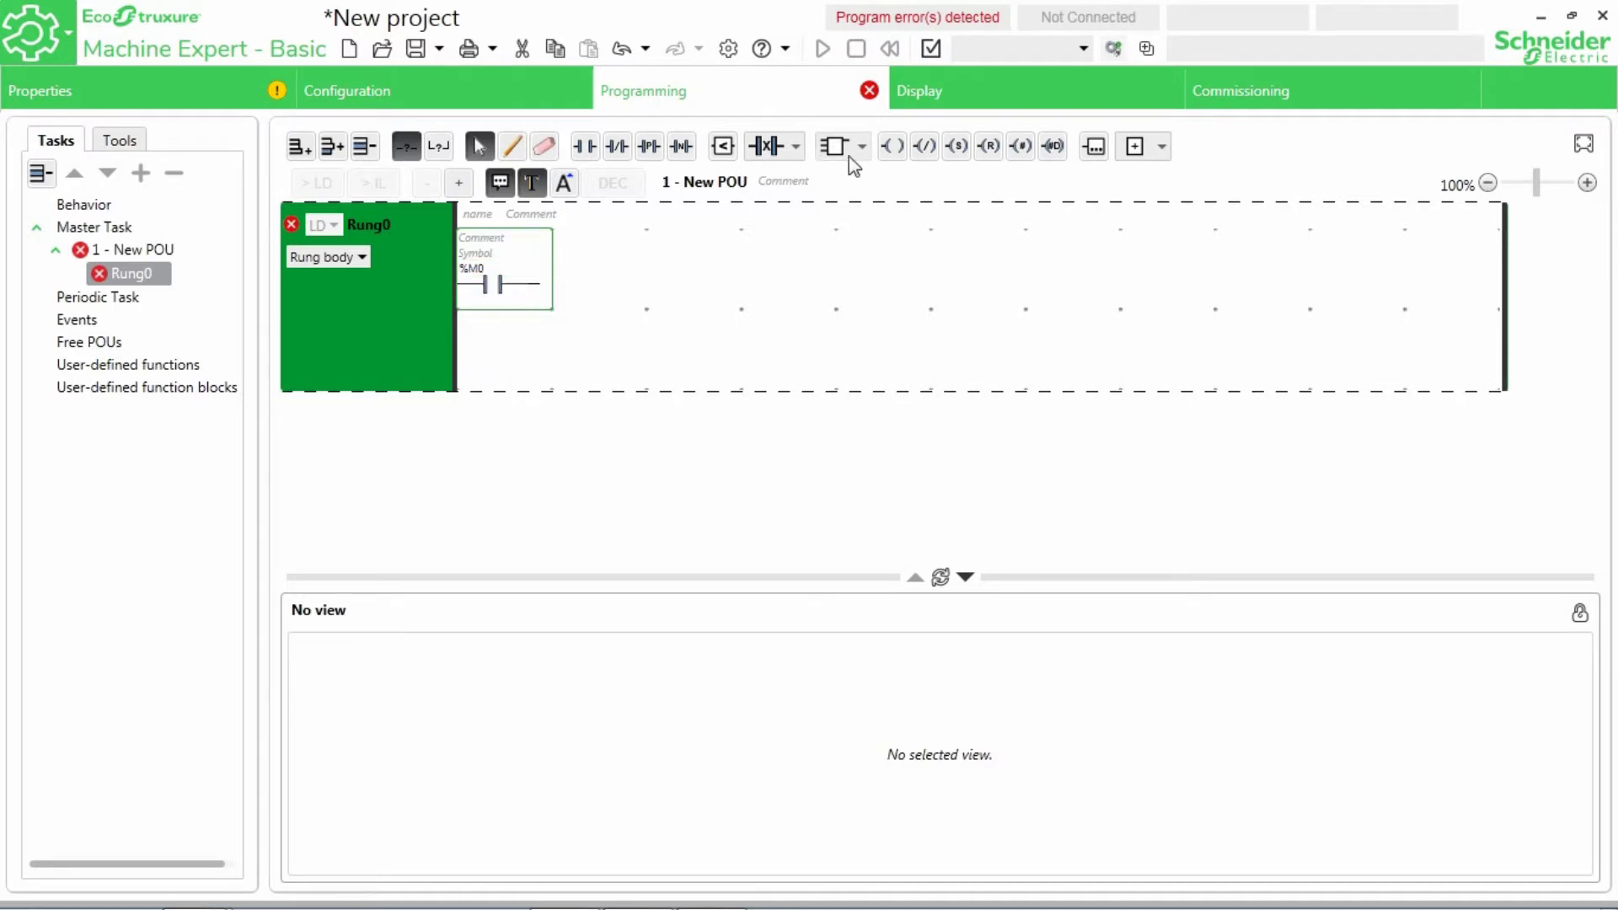
# Add an output coil at the end of Rung0 and assign it the address %Q0.0.
pyautogui.click(892, 146)
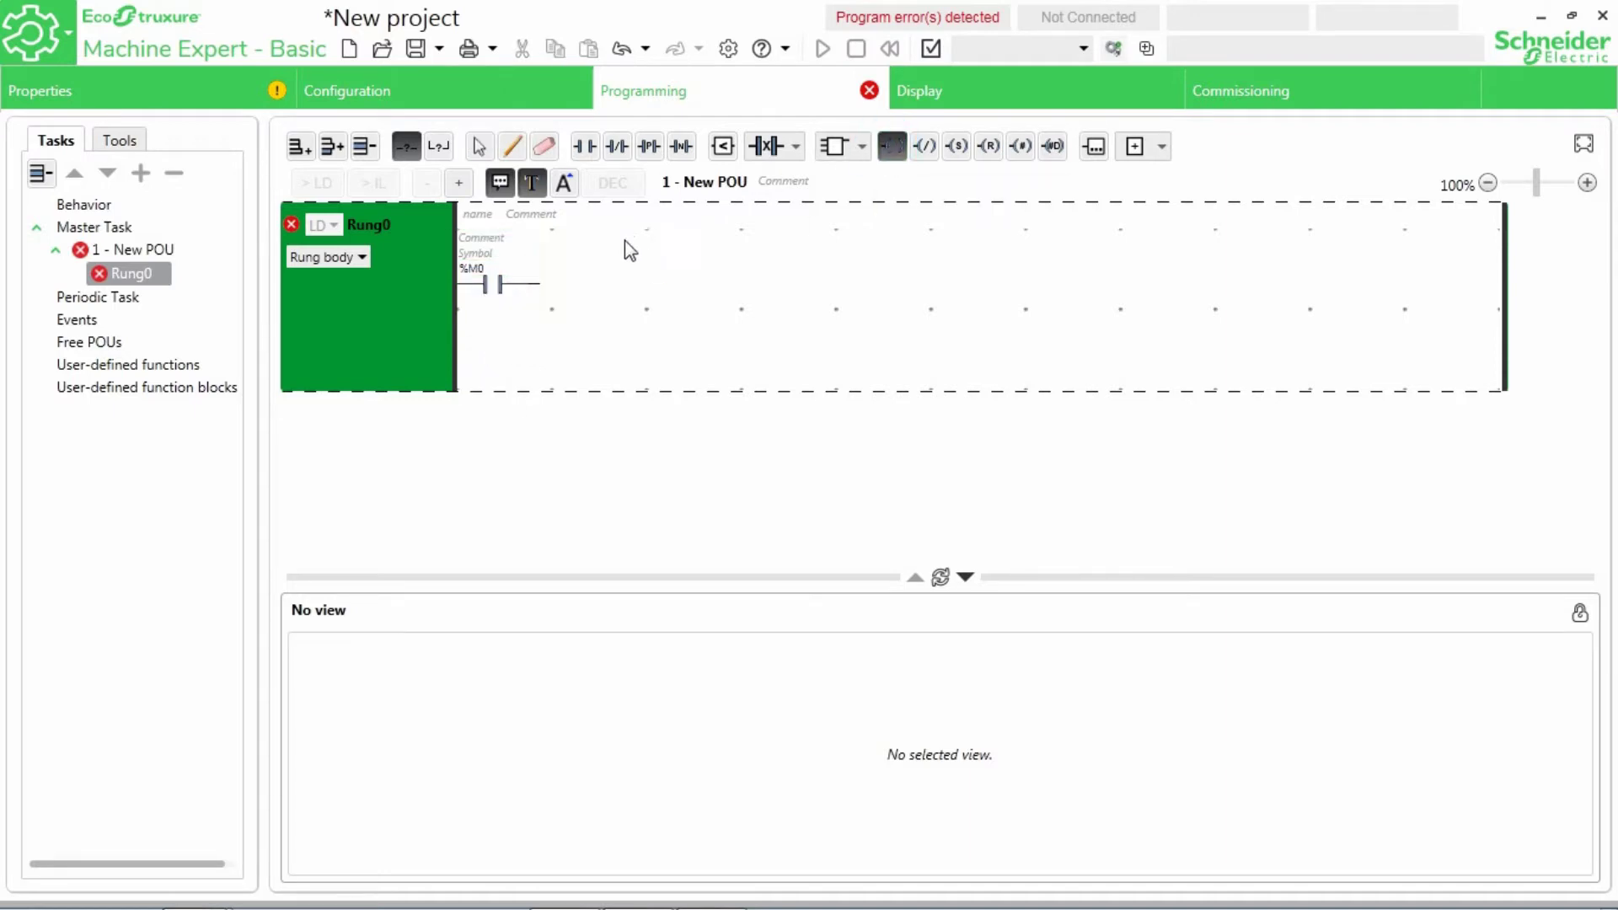
pyautogui.click(610, 287)
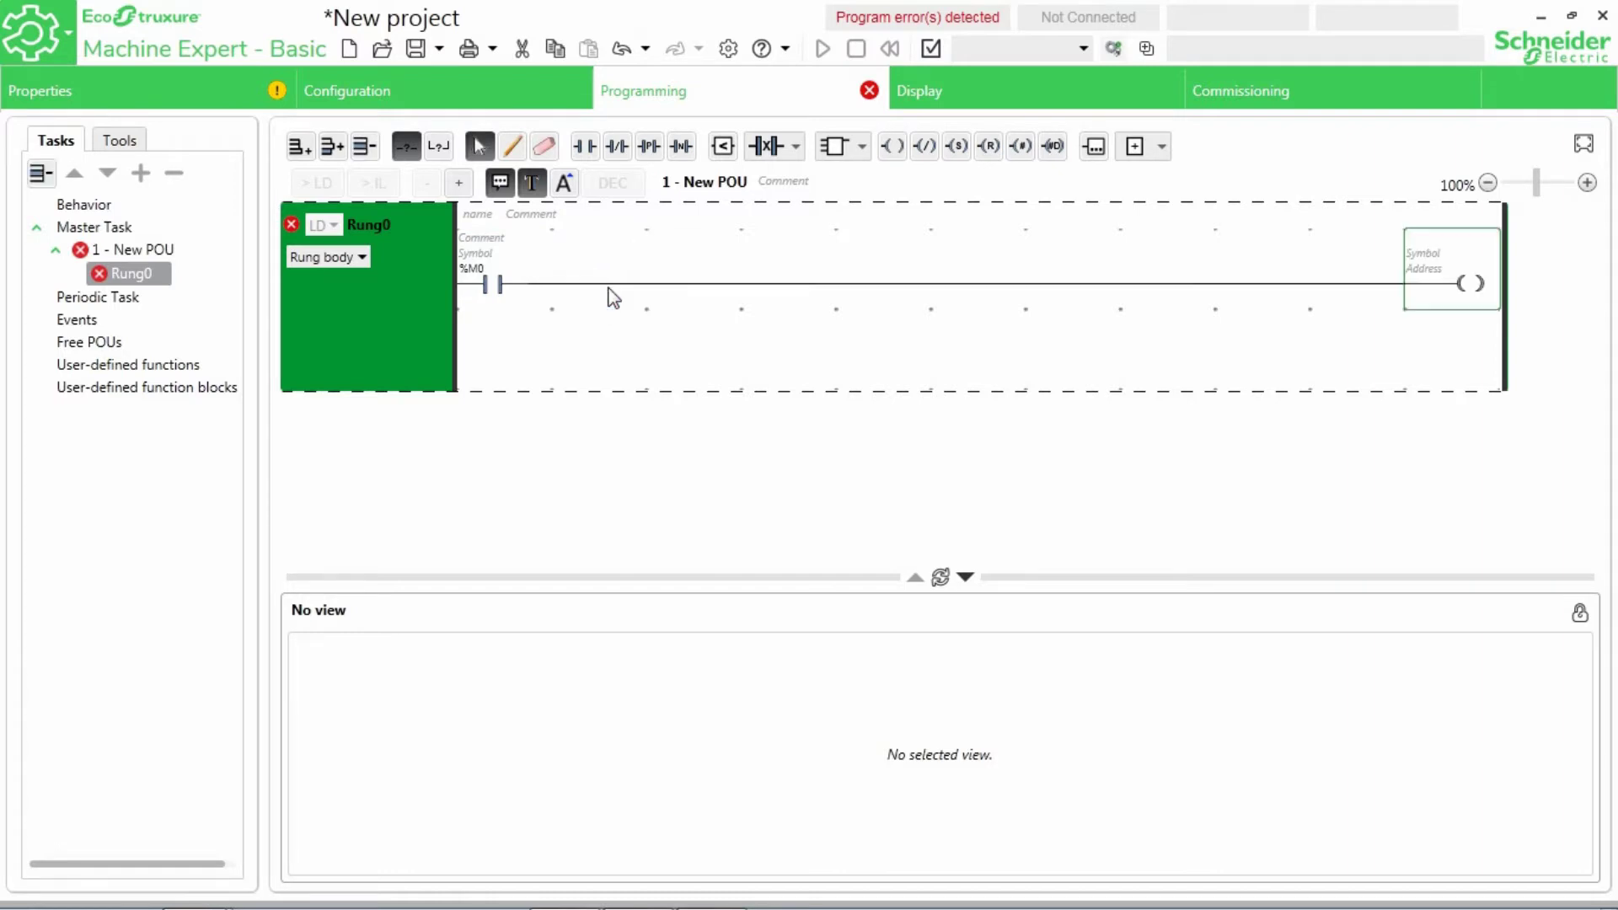
pyautogui.doubleClick(1433, 269)
pyautogui.write('%')
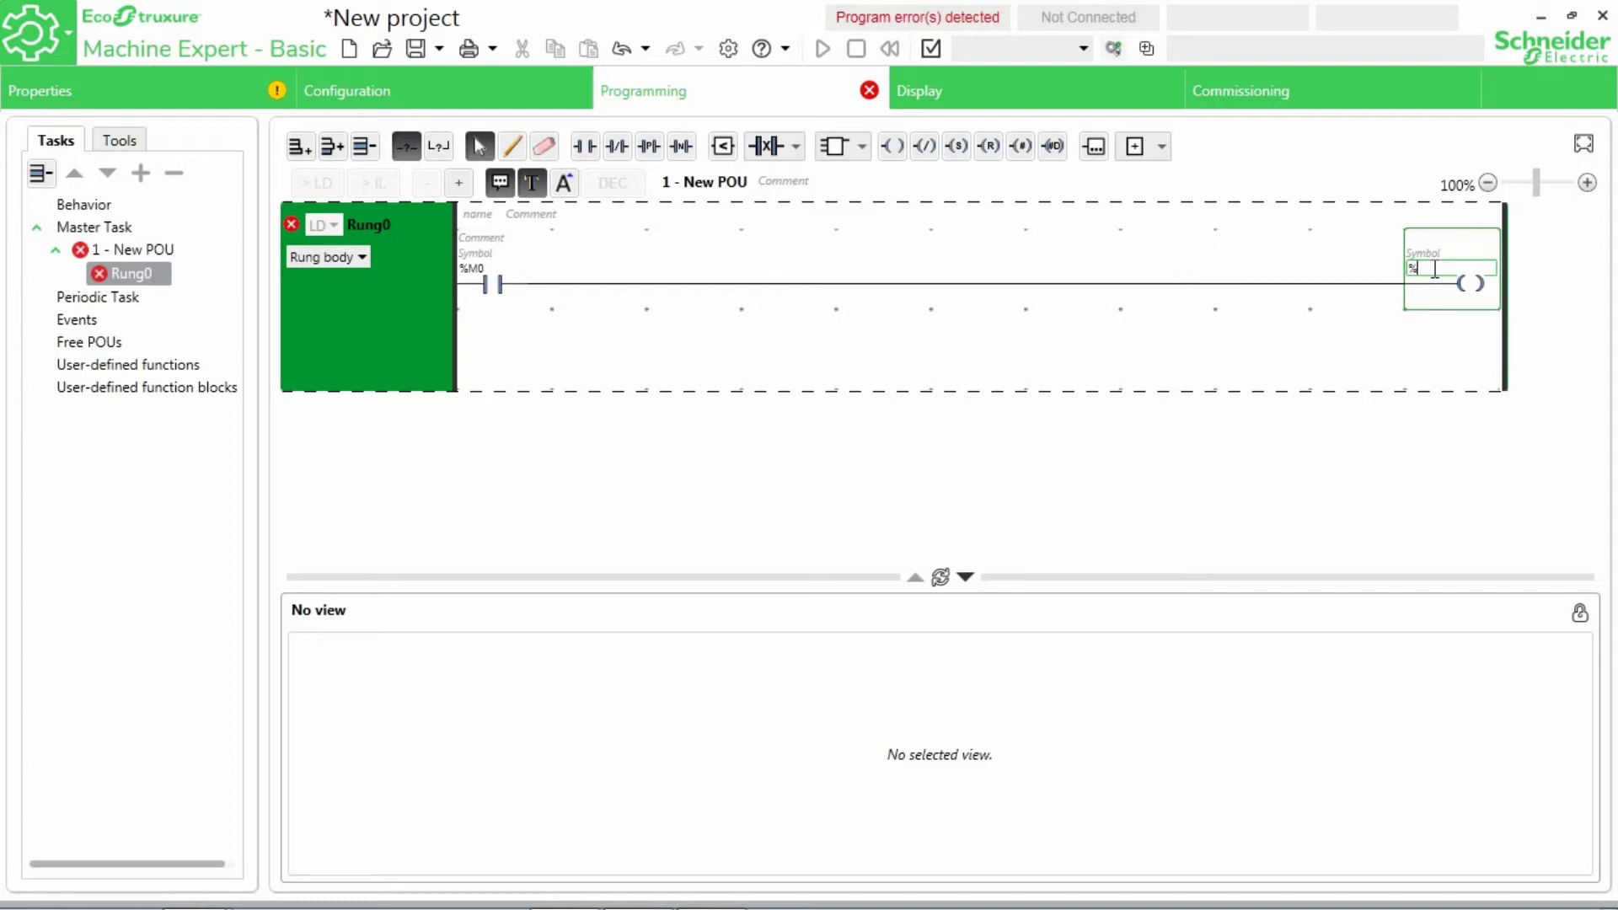
pyautogui.write('q')
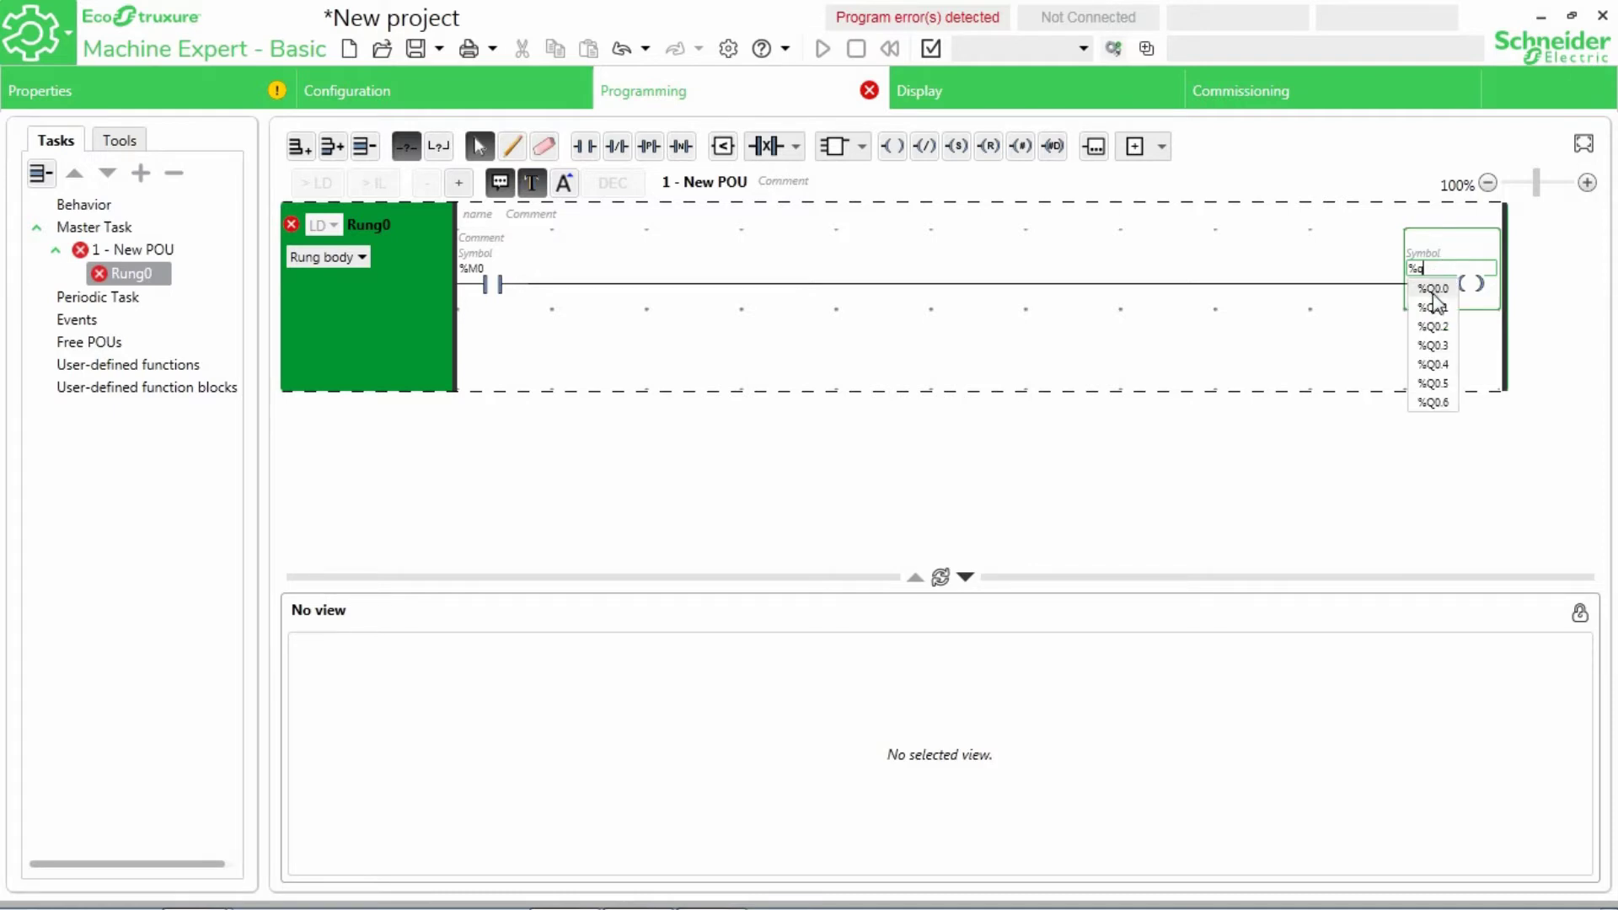
pyautogui.click(1433, 289)
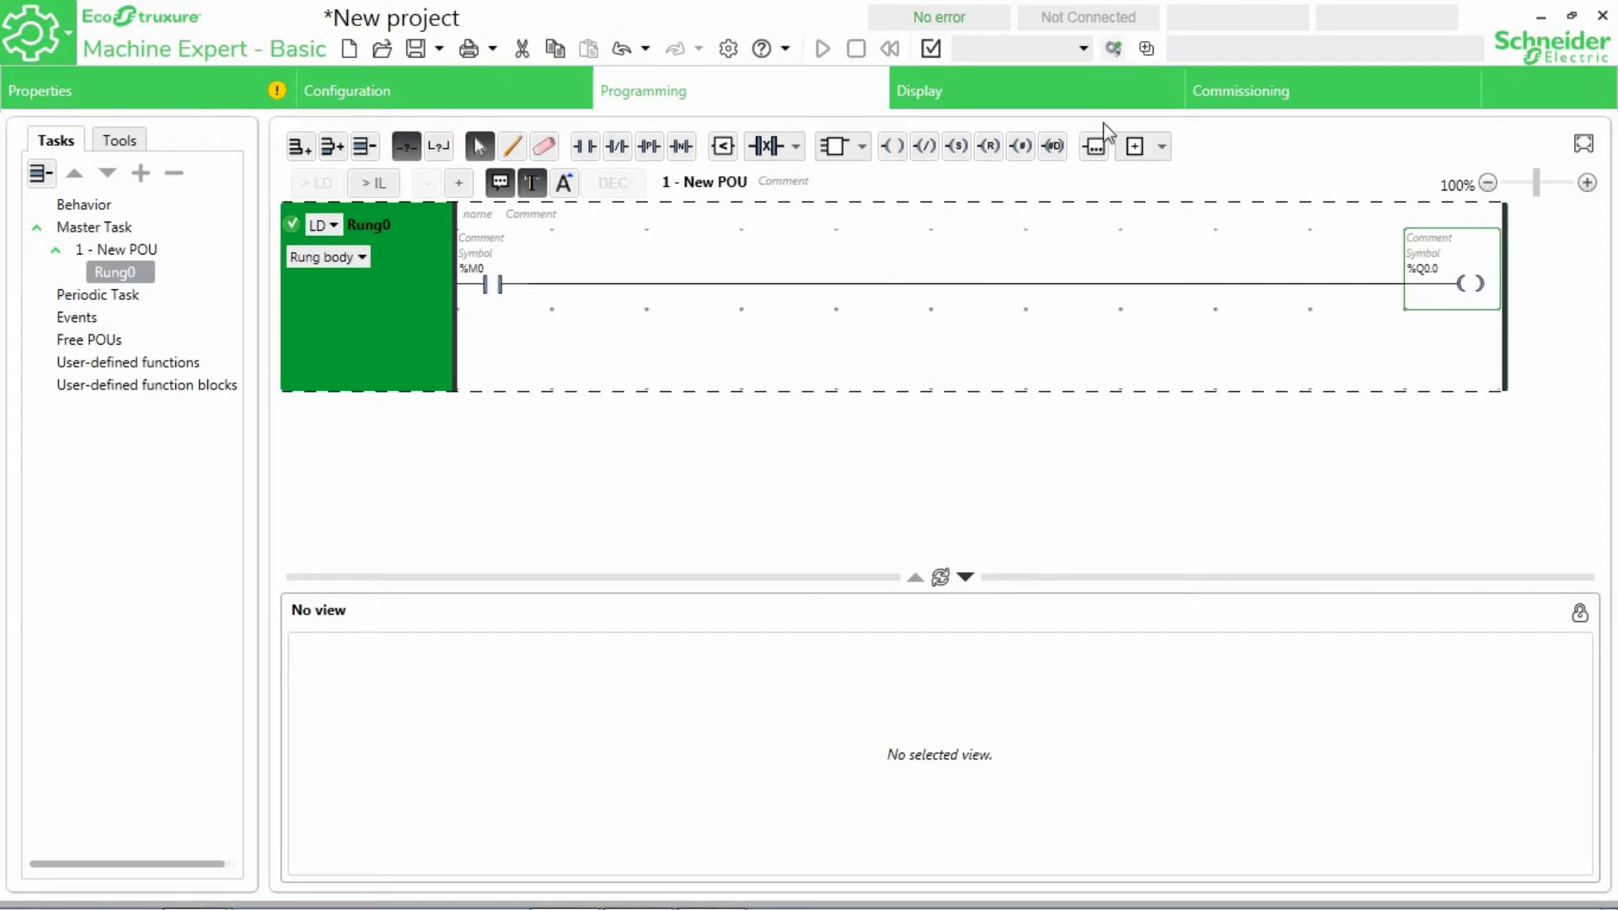
# Launch the simulator with its I/O window minimized and start the simulated controller.
pyautogui.click(1273, 84)
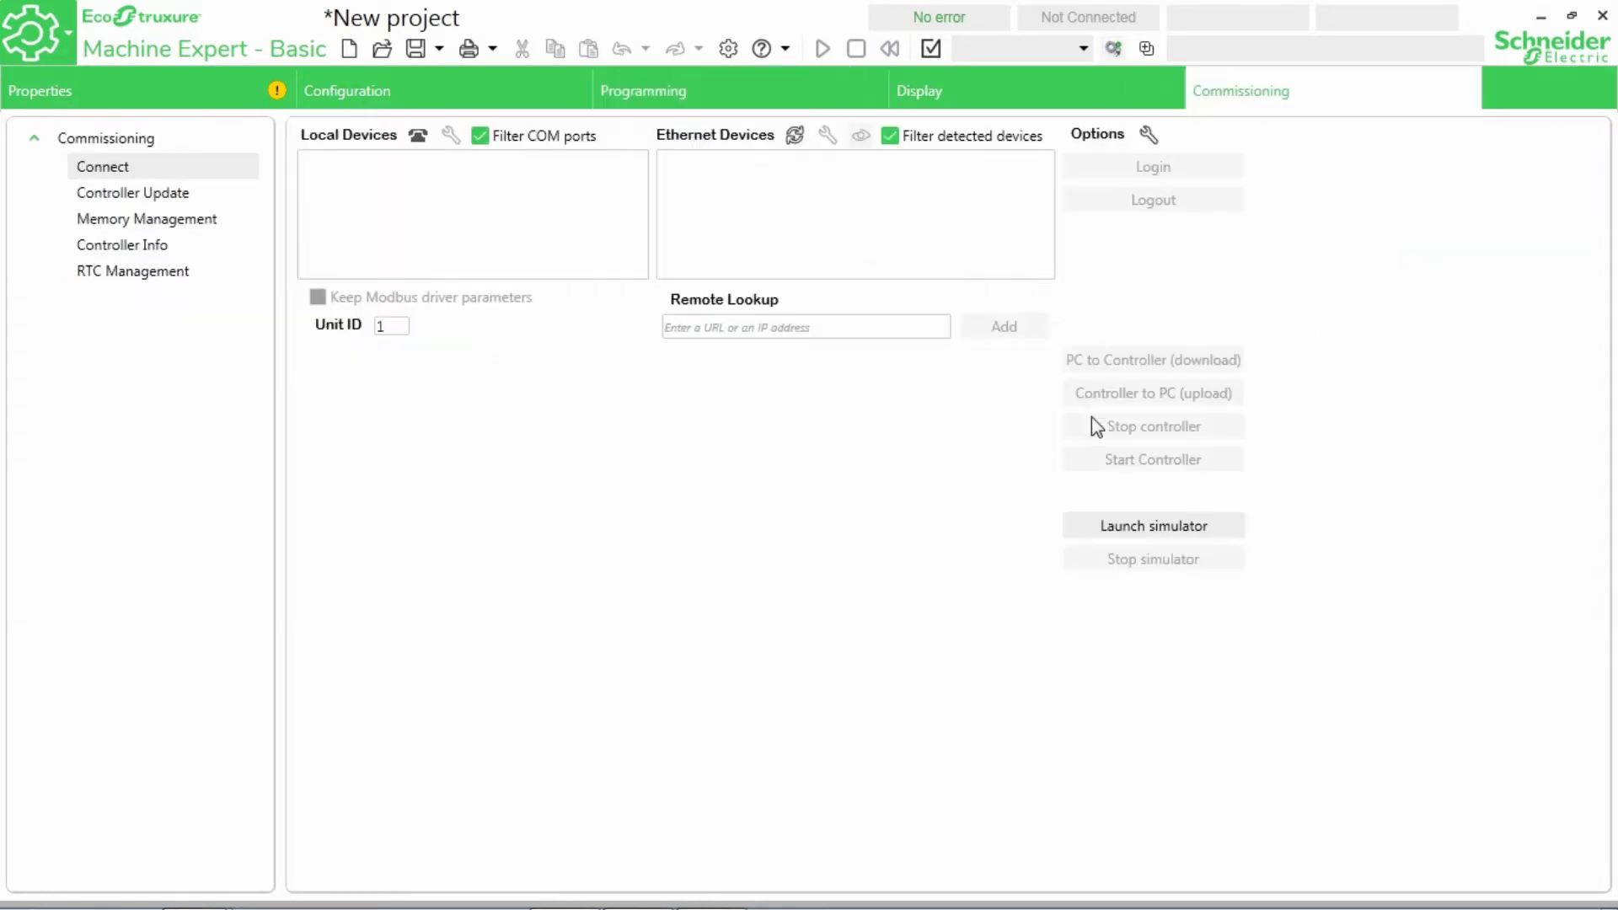
pyautogui.click(1126, 524)
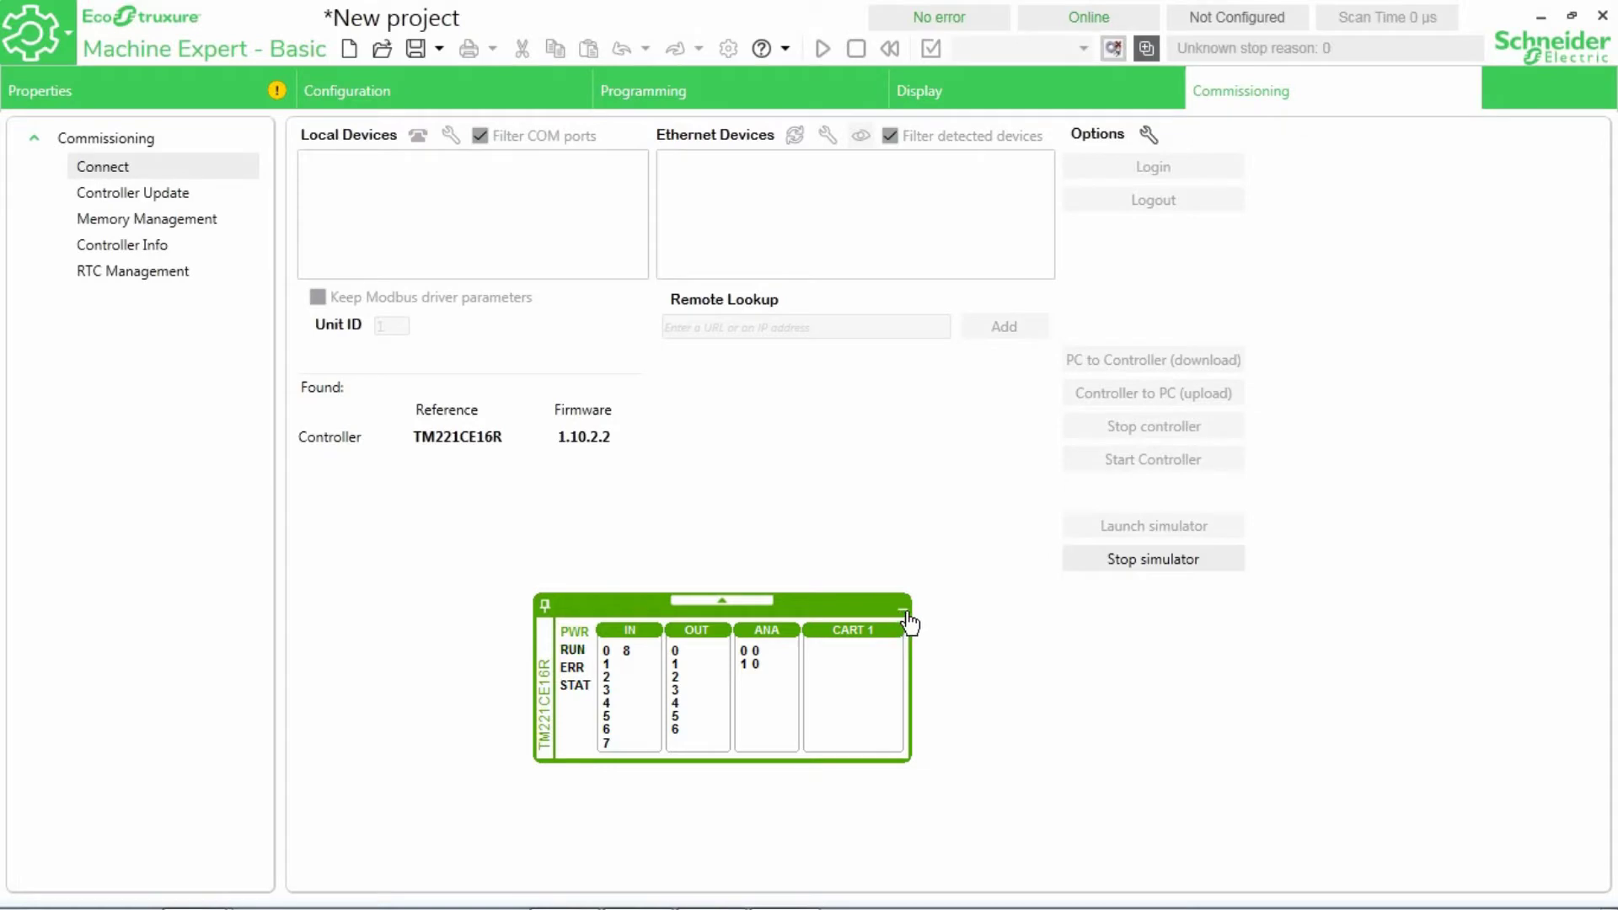
pyautogui.click(902, 611)
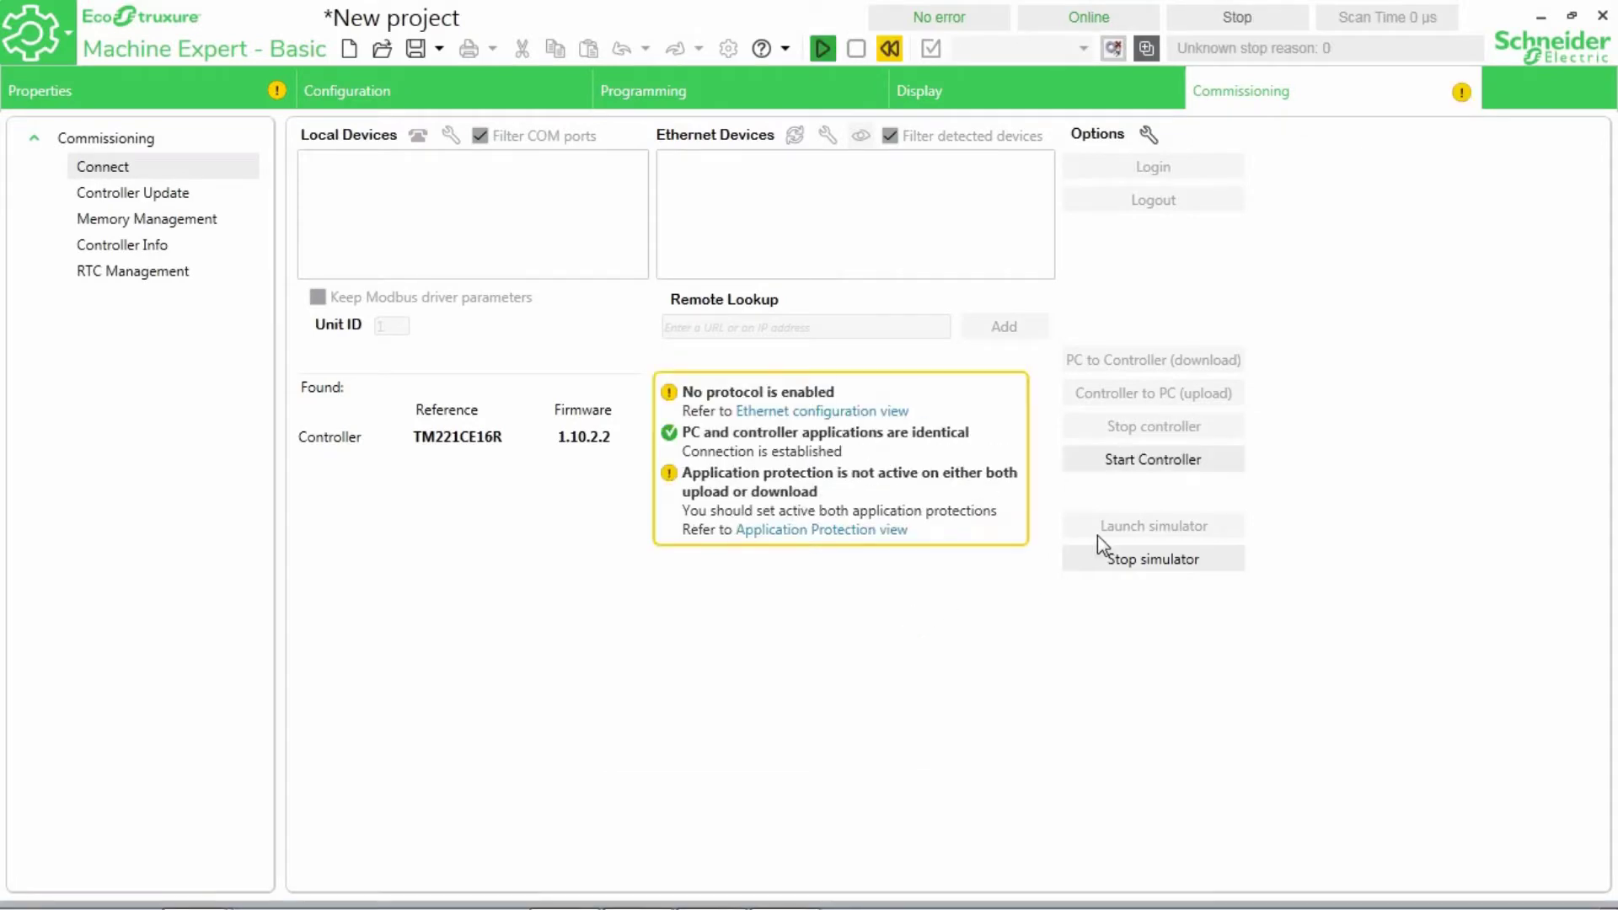
pyautogui.click(1138, 461)
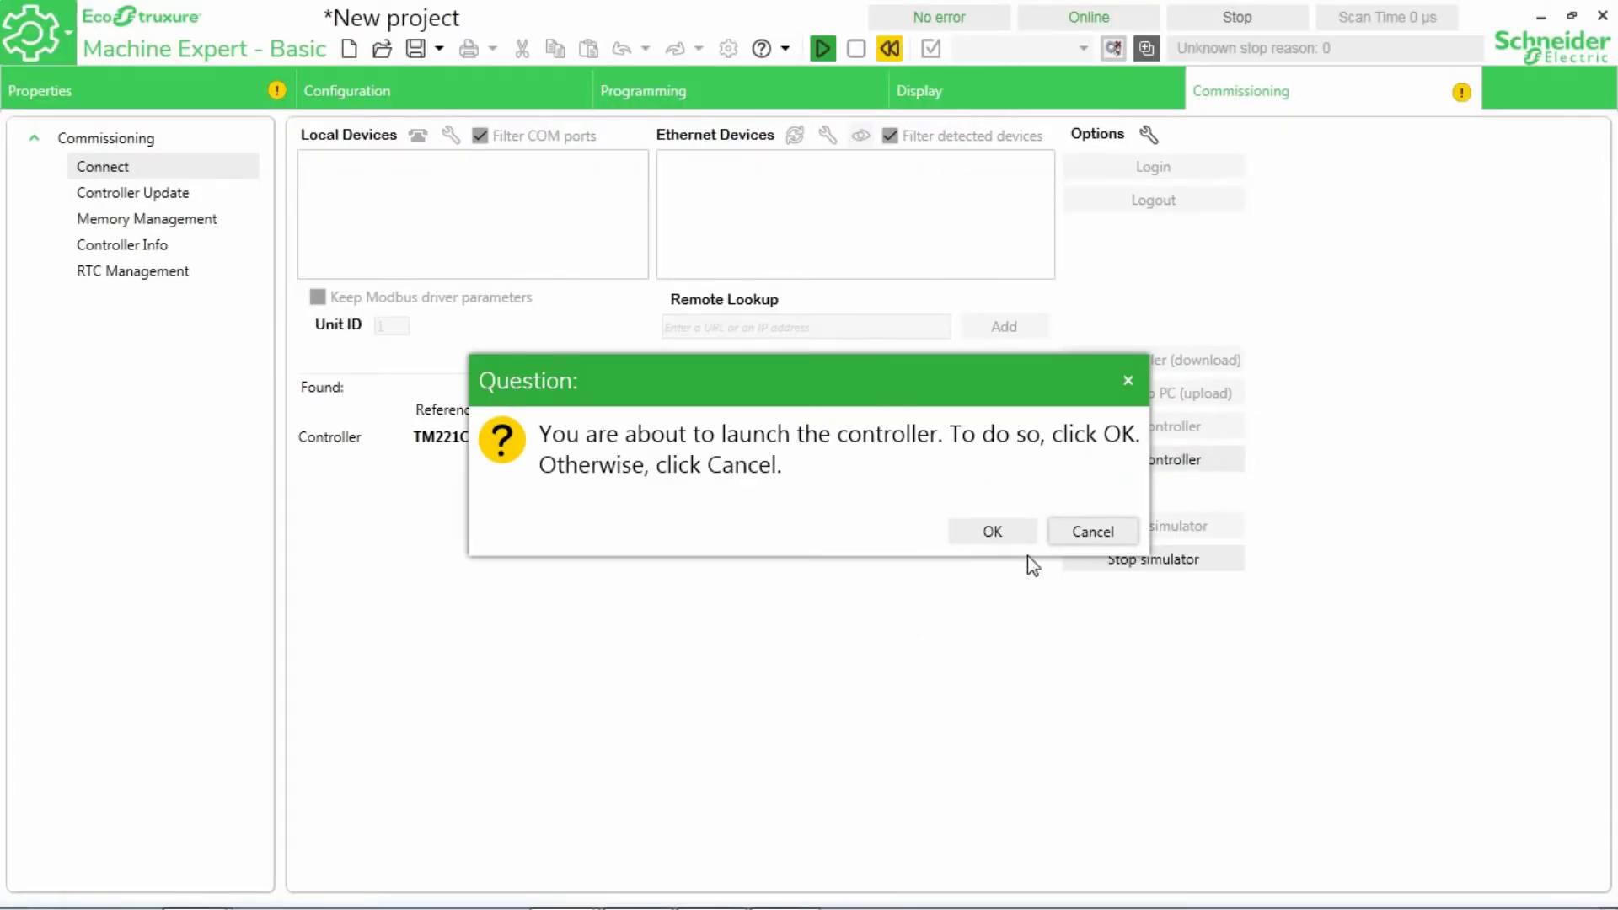
pyautogui.click(995, 531)
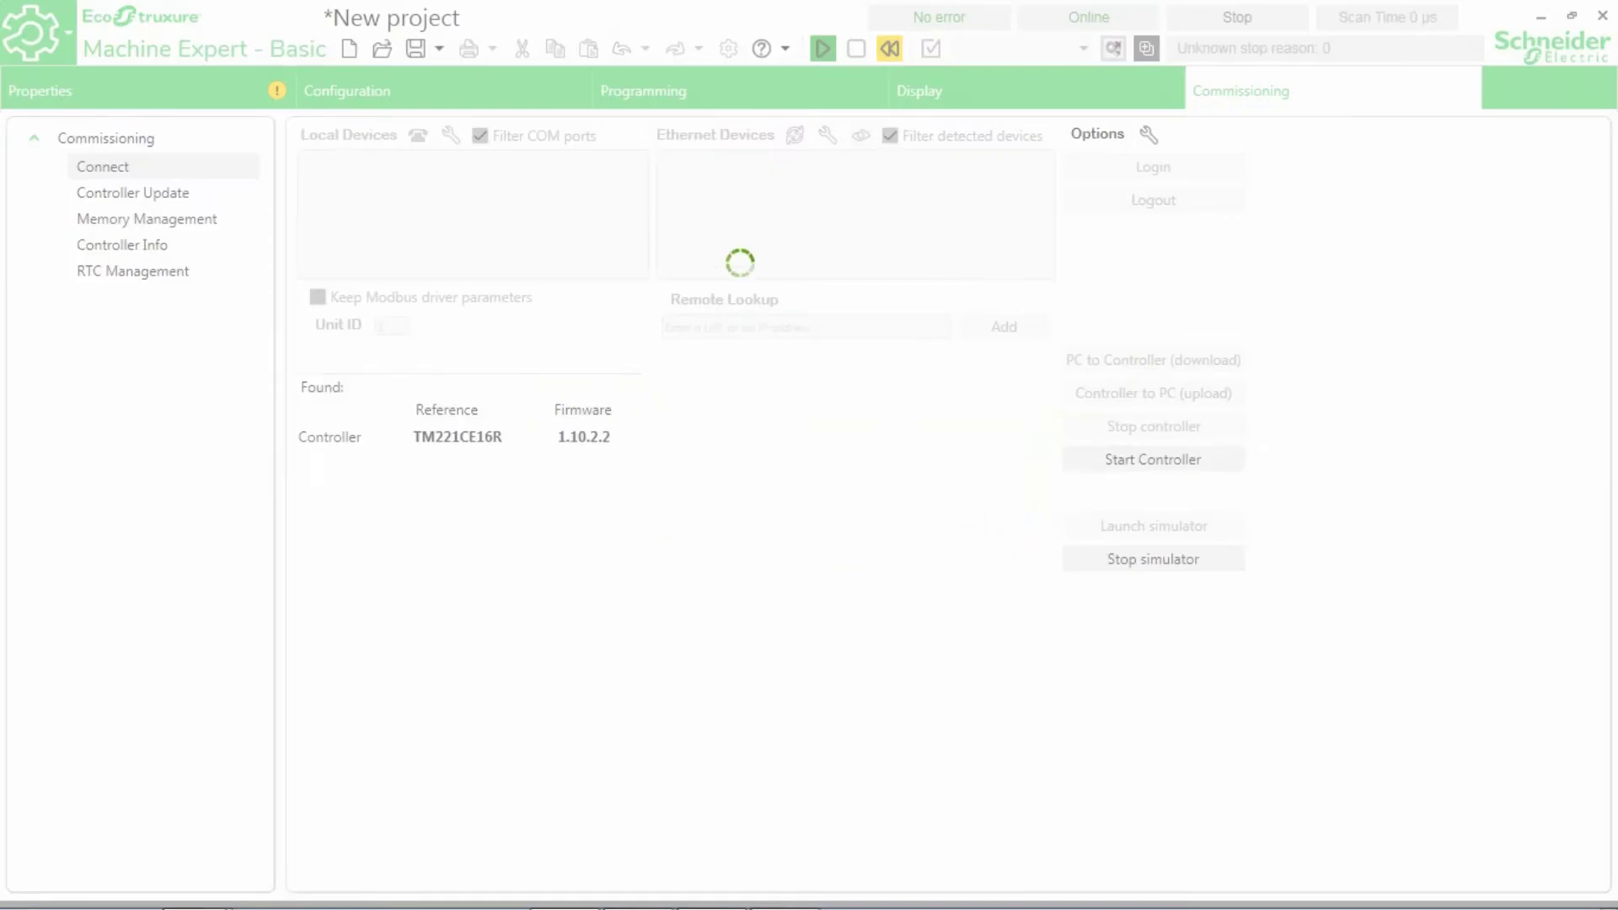
# Test Rung0 in the running simulation by setting %M0 to 1 and back to 0.
pyautogui.click(628, 101)
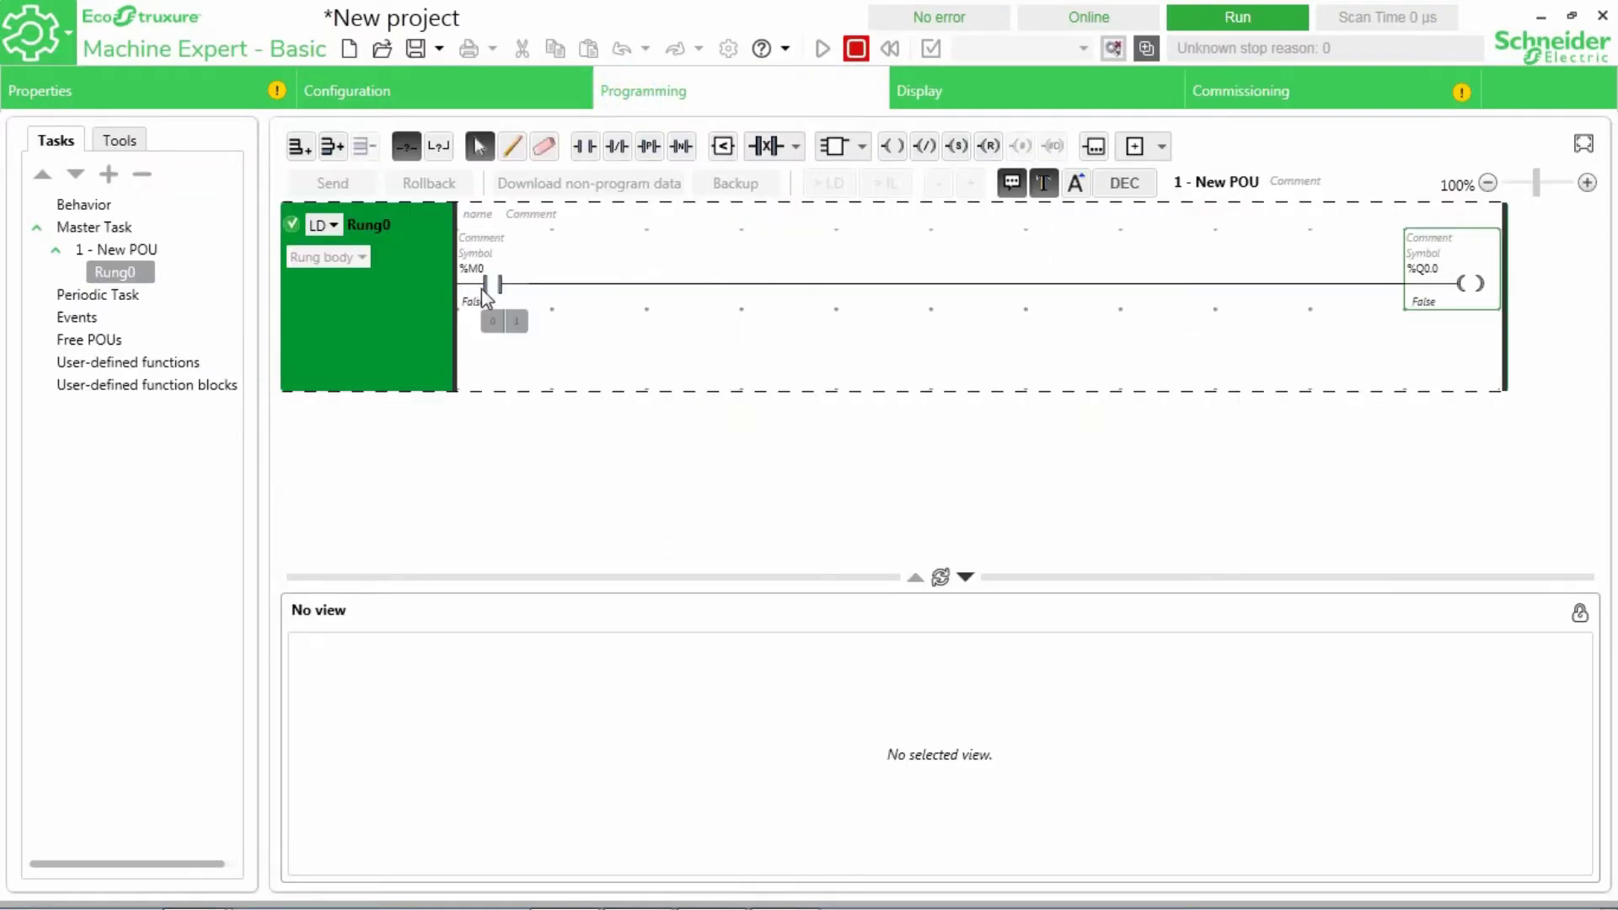
pyautogui.click(513, 321)
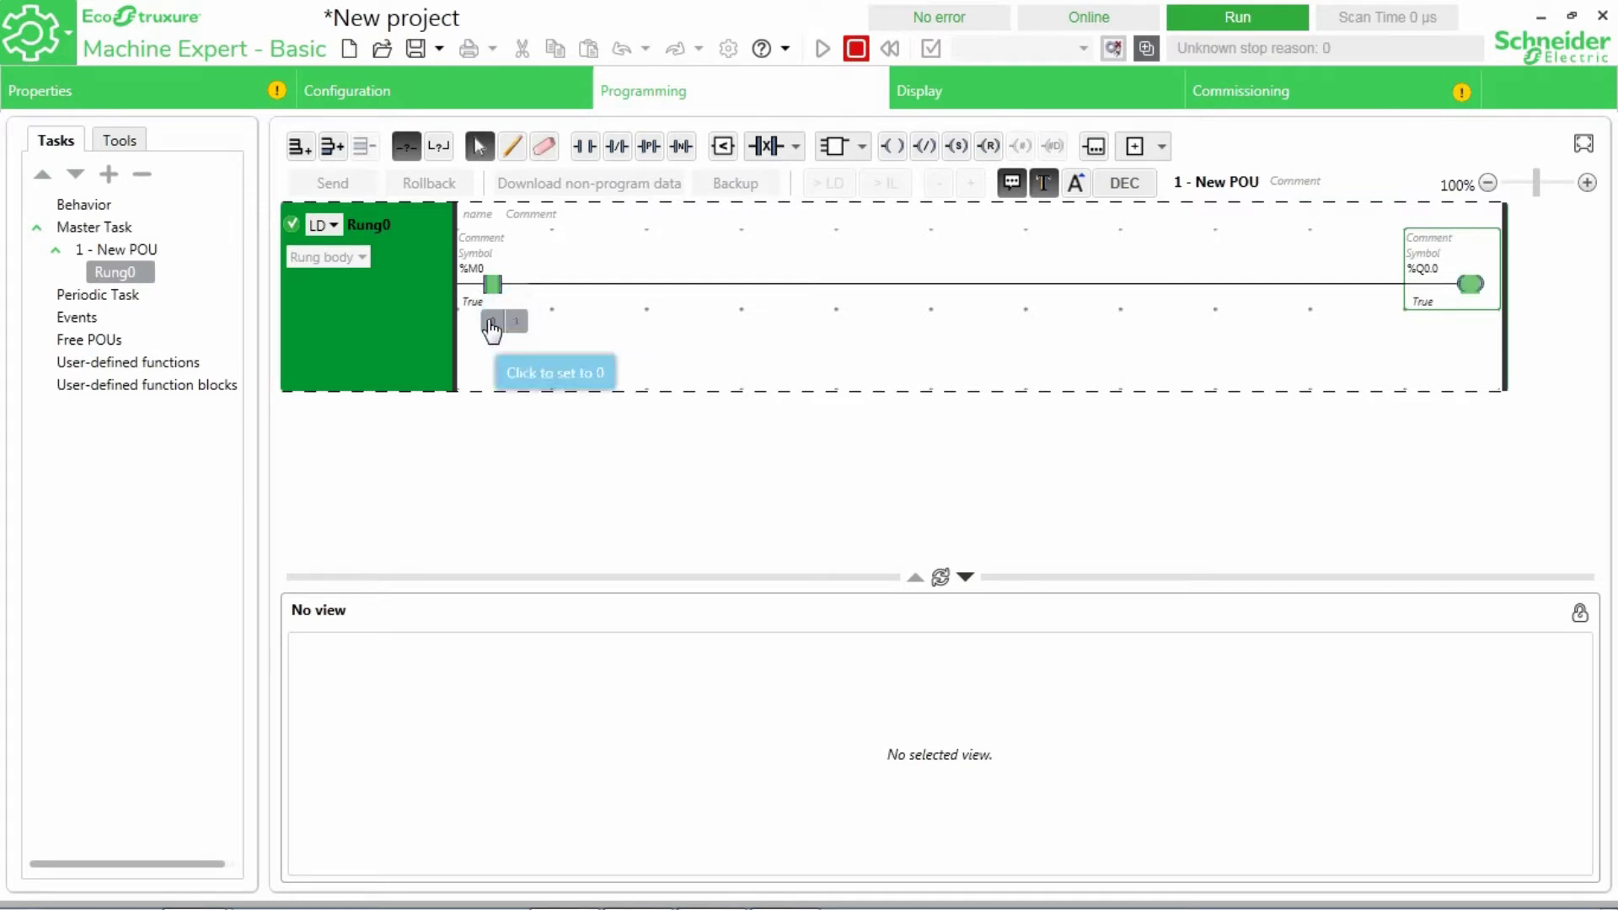
pyautogui.click(491, 323)
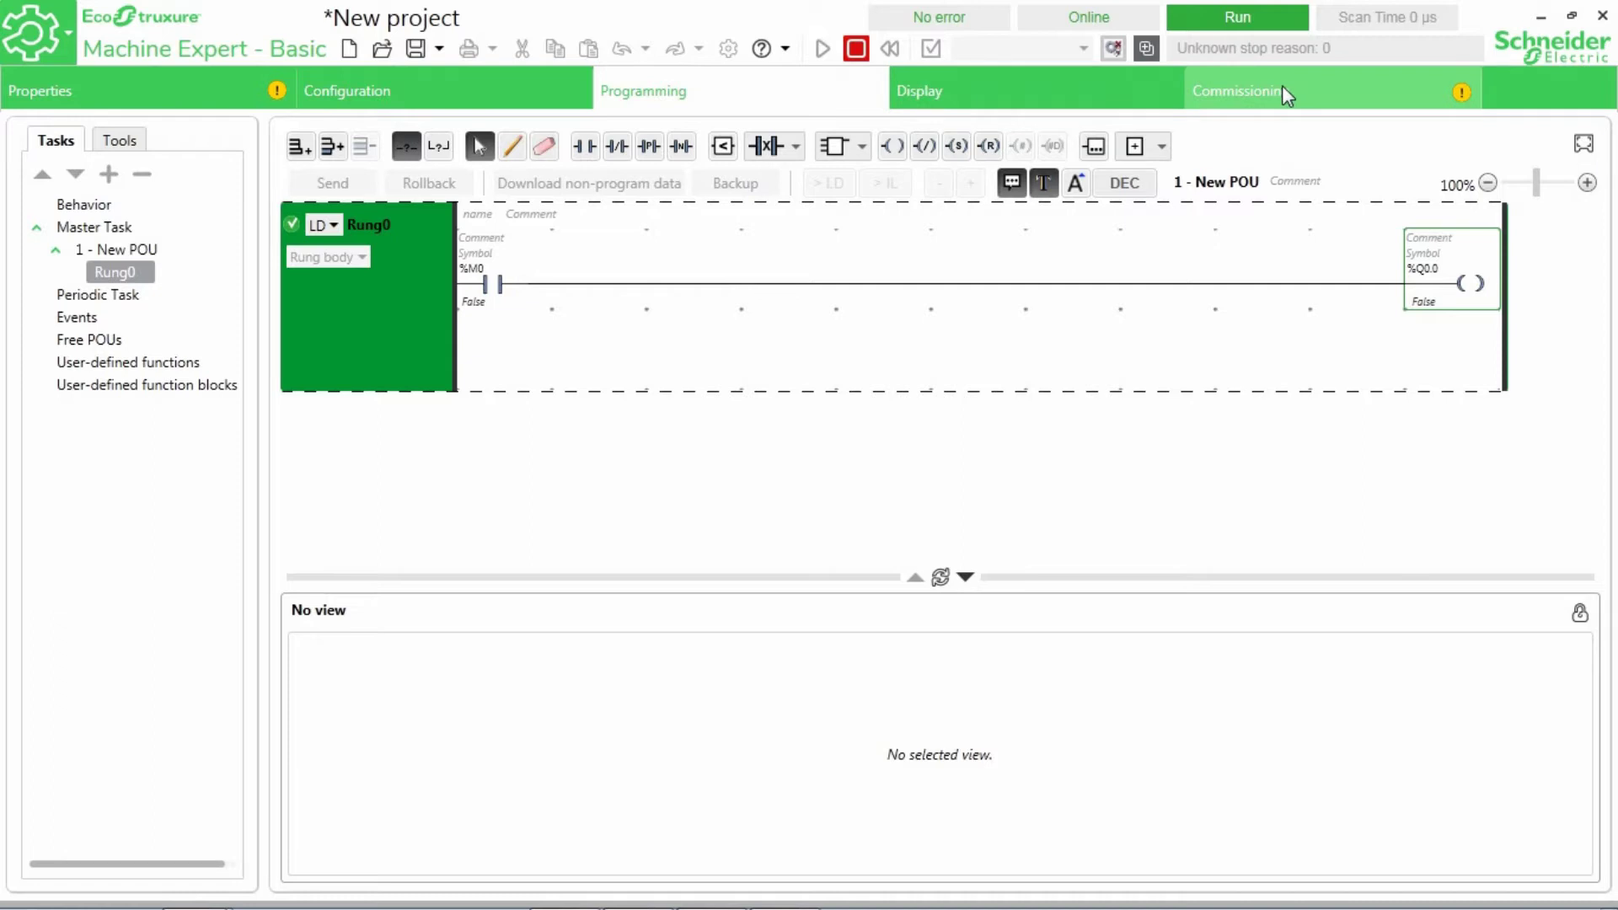
# Switch to Vijeo-Frame and start a new single-target project named "smart building".
pyautogui.moveTo(758, 906)
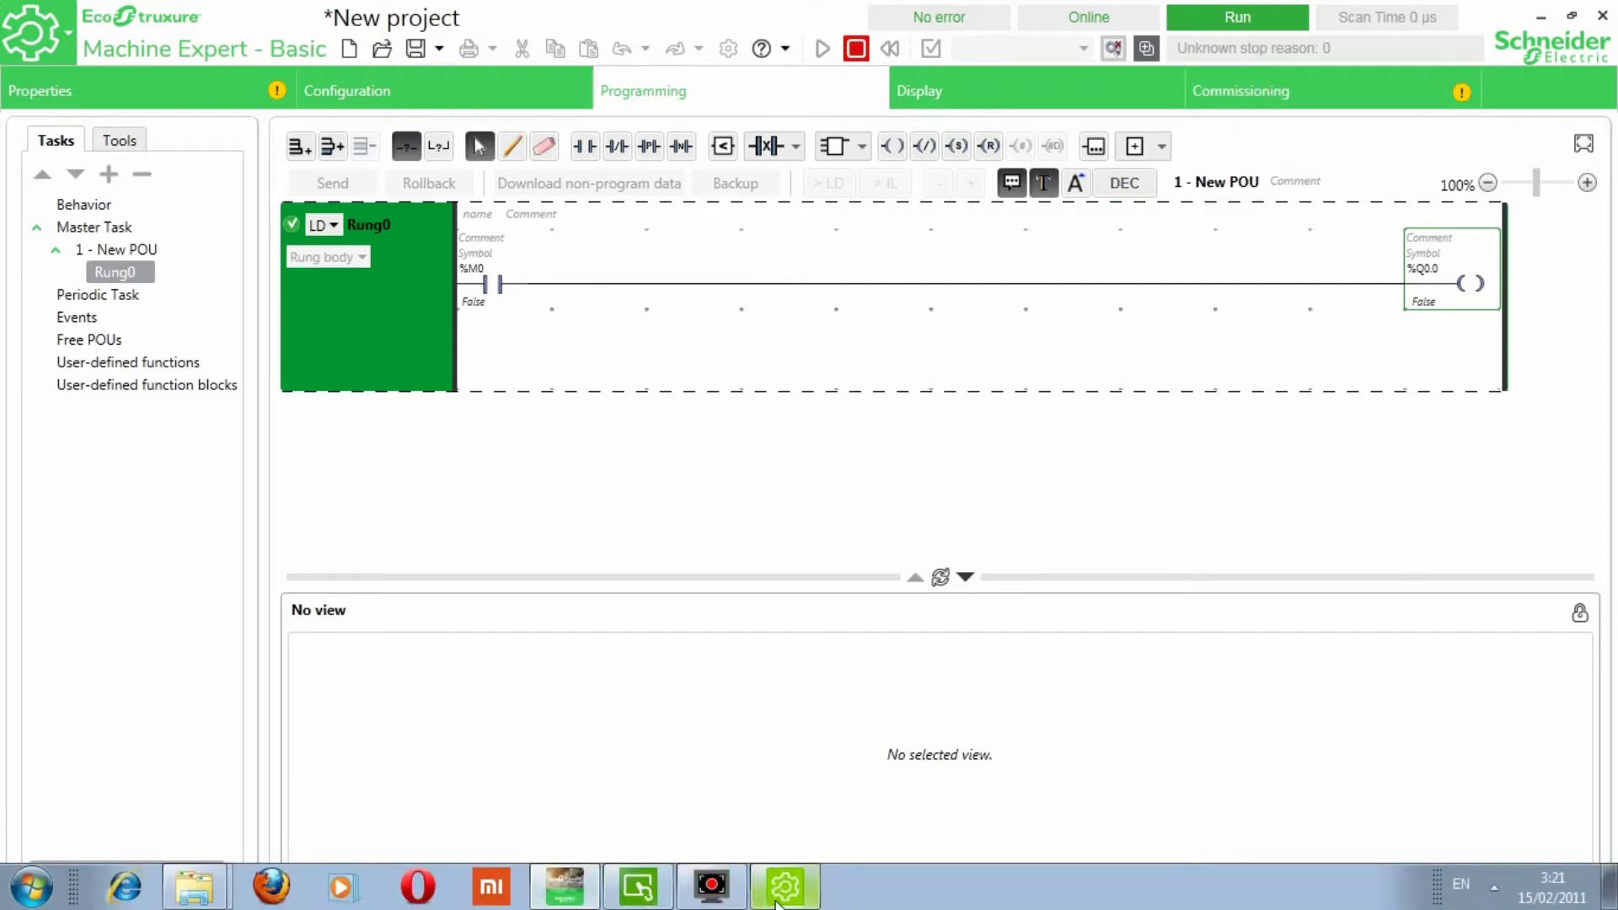
pyautogui.click(638, 886)
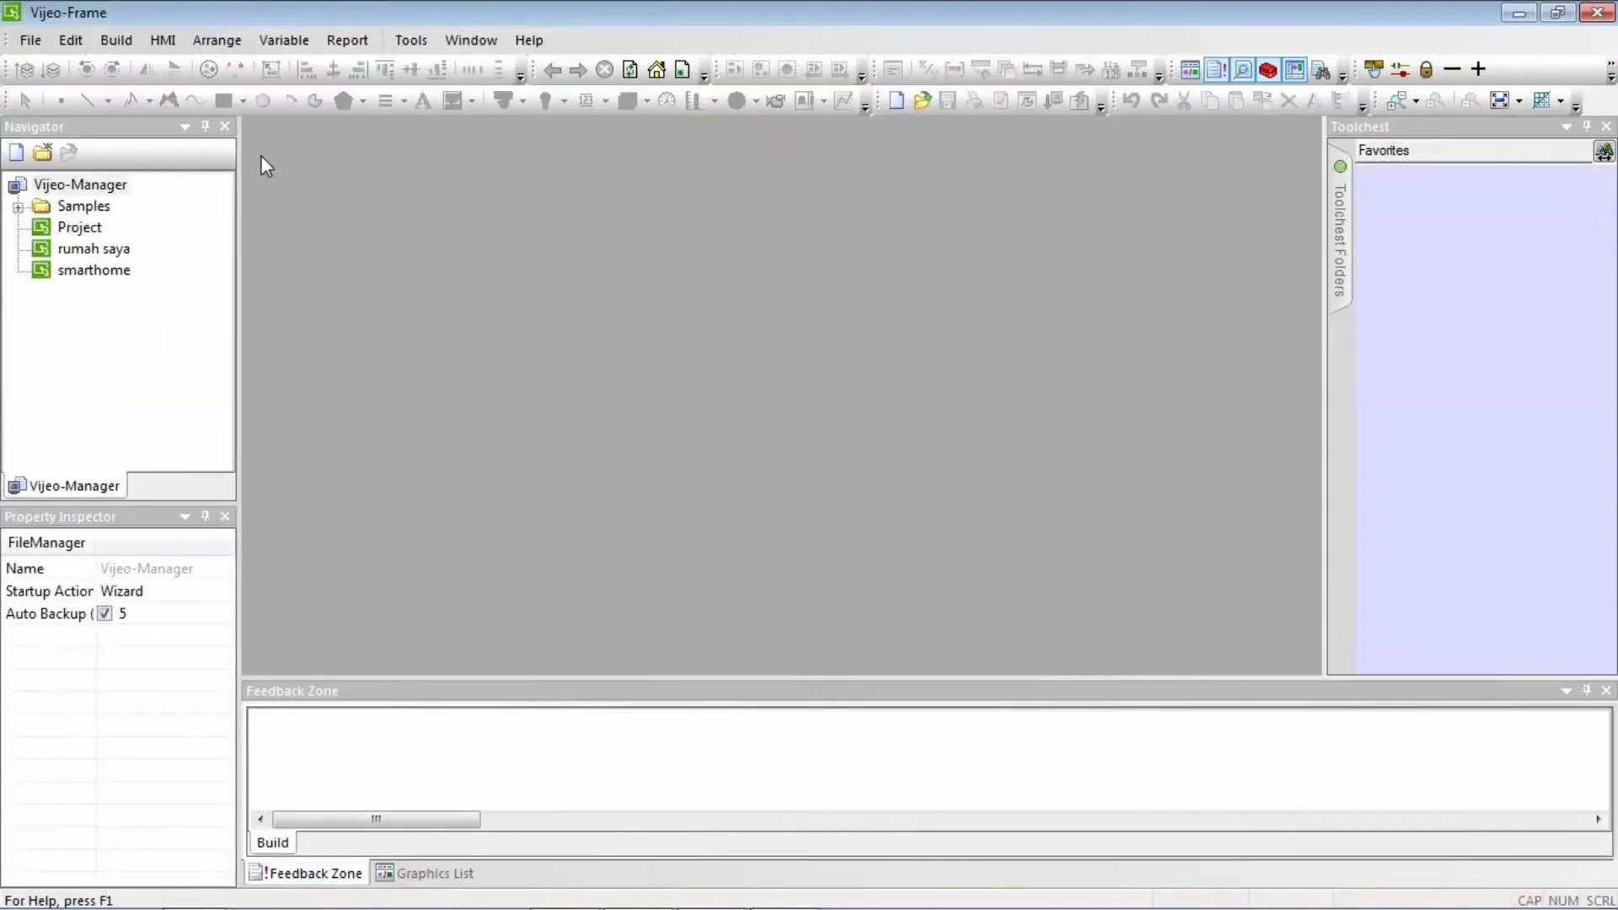
pyautogui.click(43, 48)
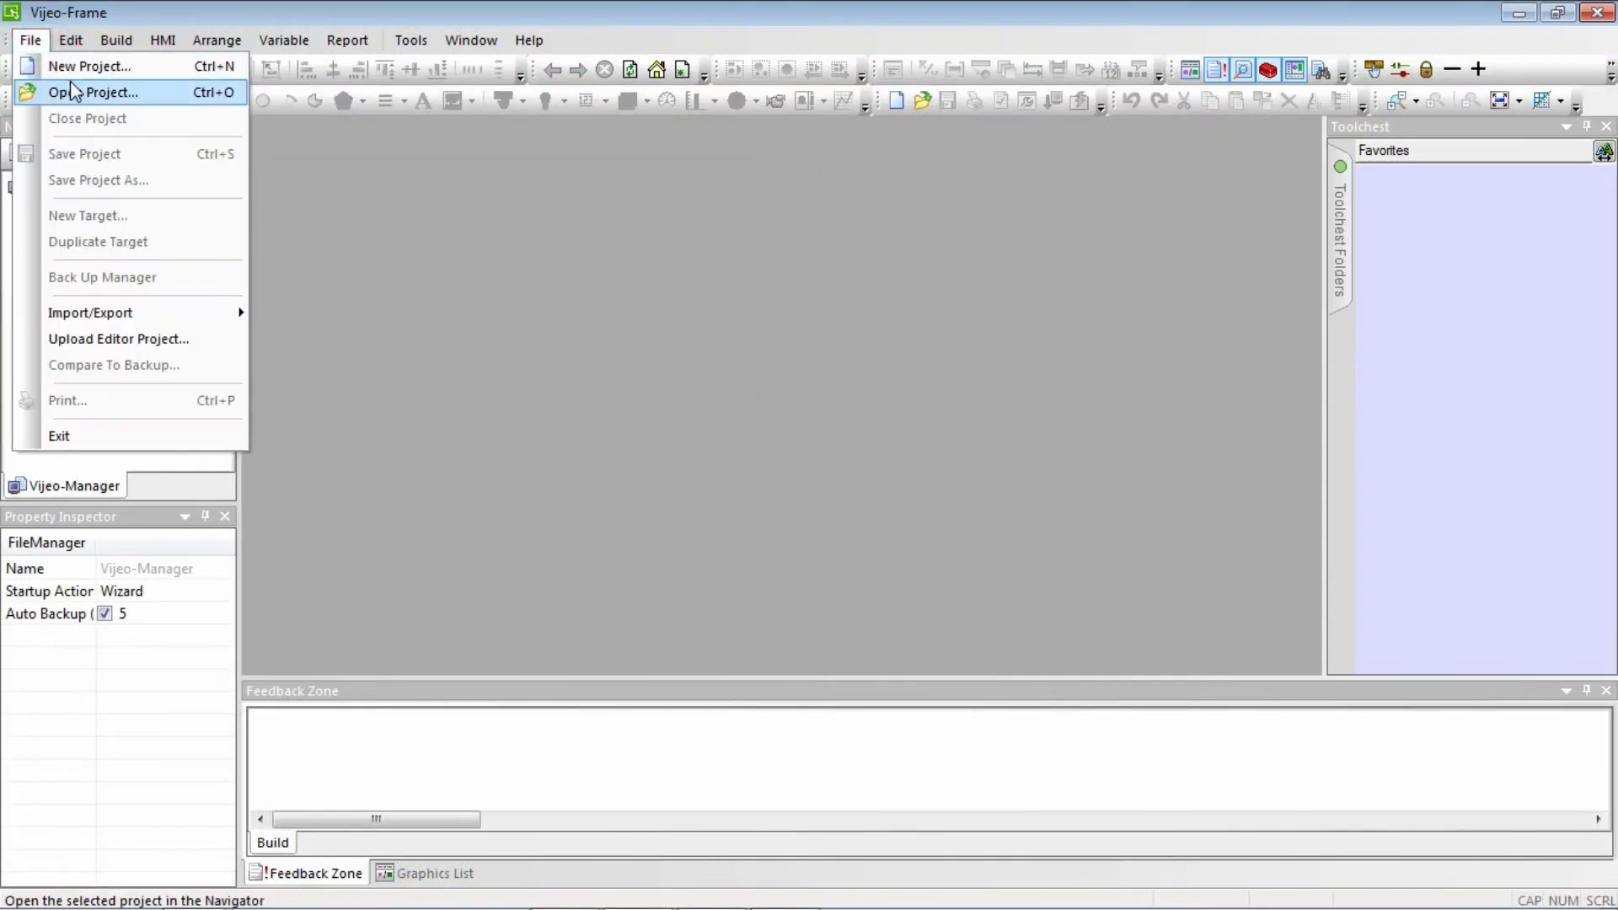
pyautogui.click(61, 66)
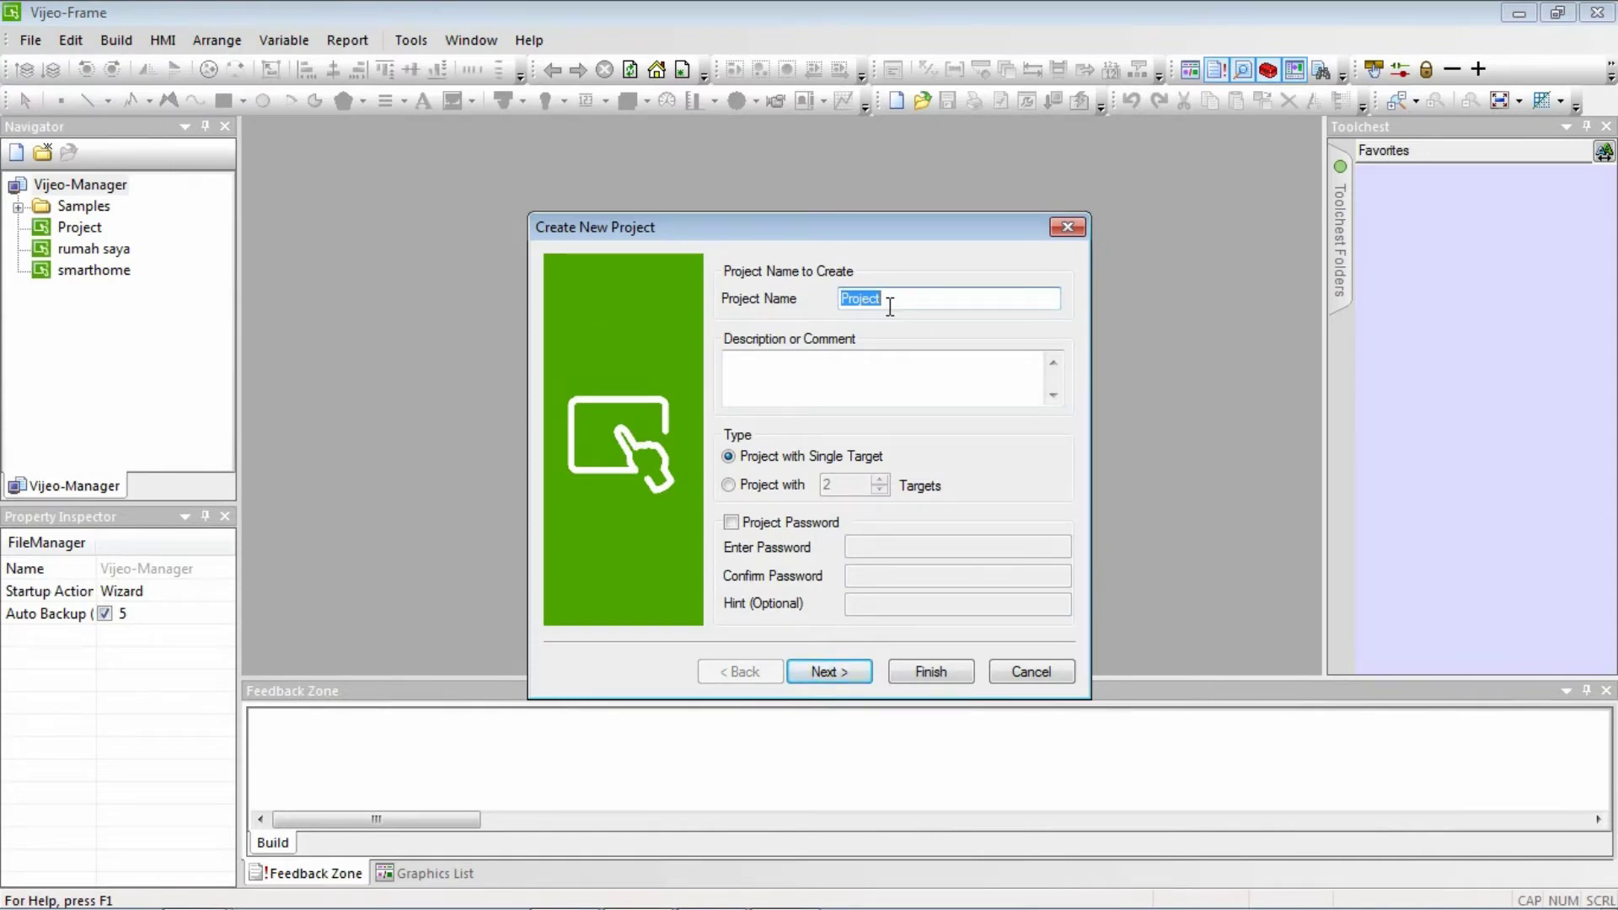
pyautogui.write('smart building')
pyautogui.click(851, 679)
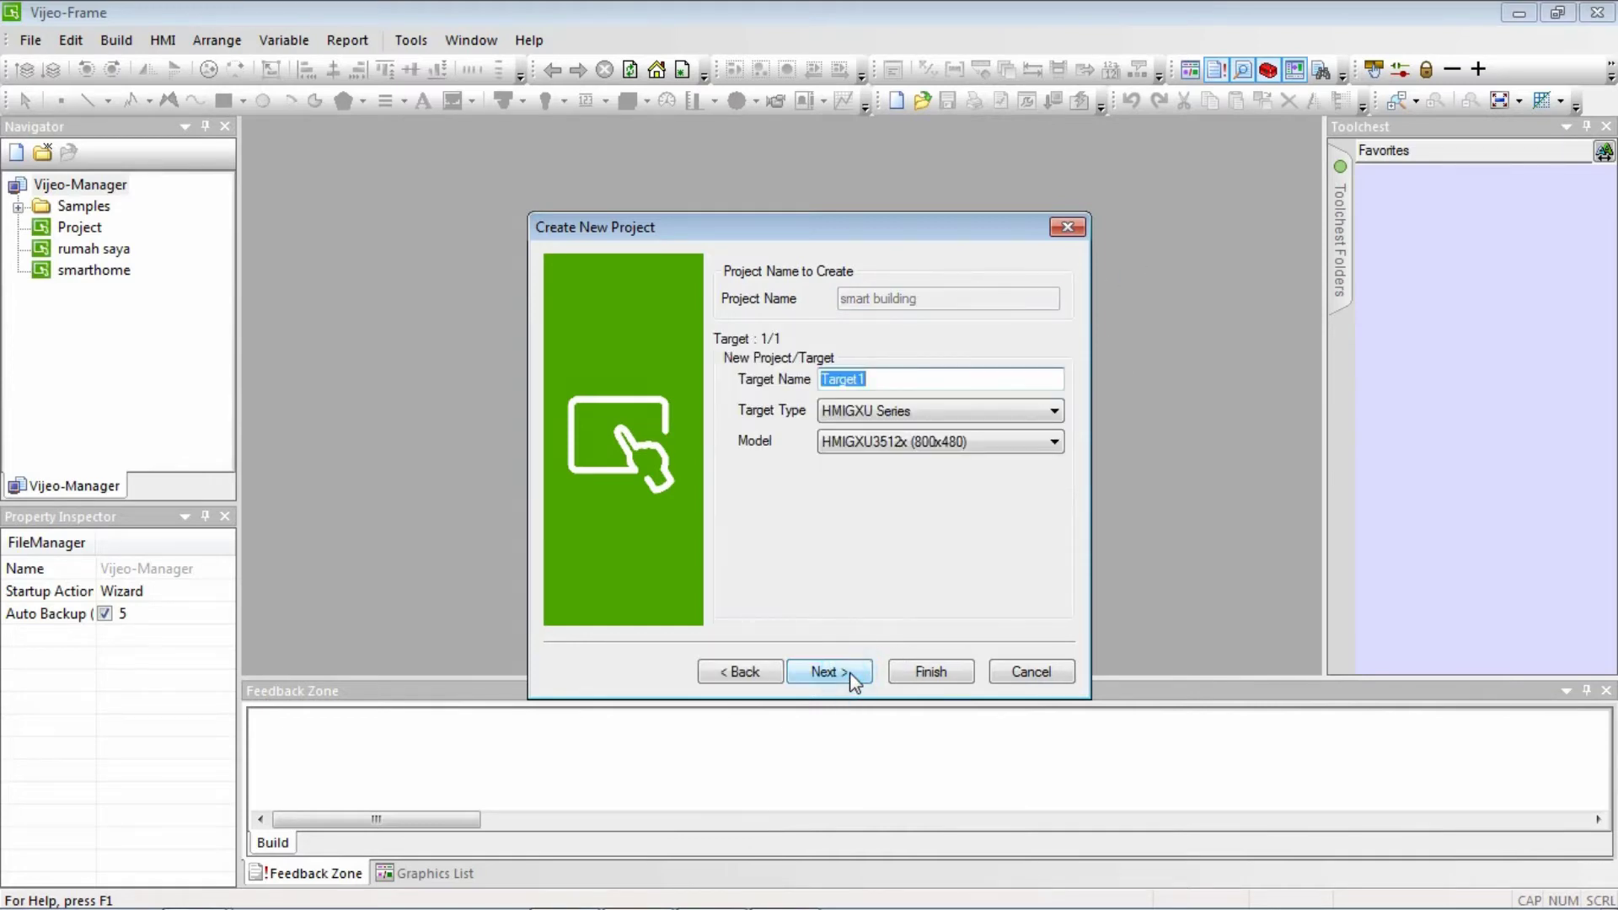
# Choose the HMIGXU3512x (800x480) model for the HMIGXU Series target and continue to the target setup.
pyautogui.click(983, 446)
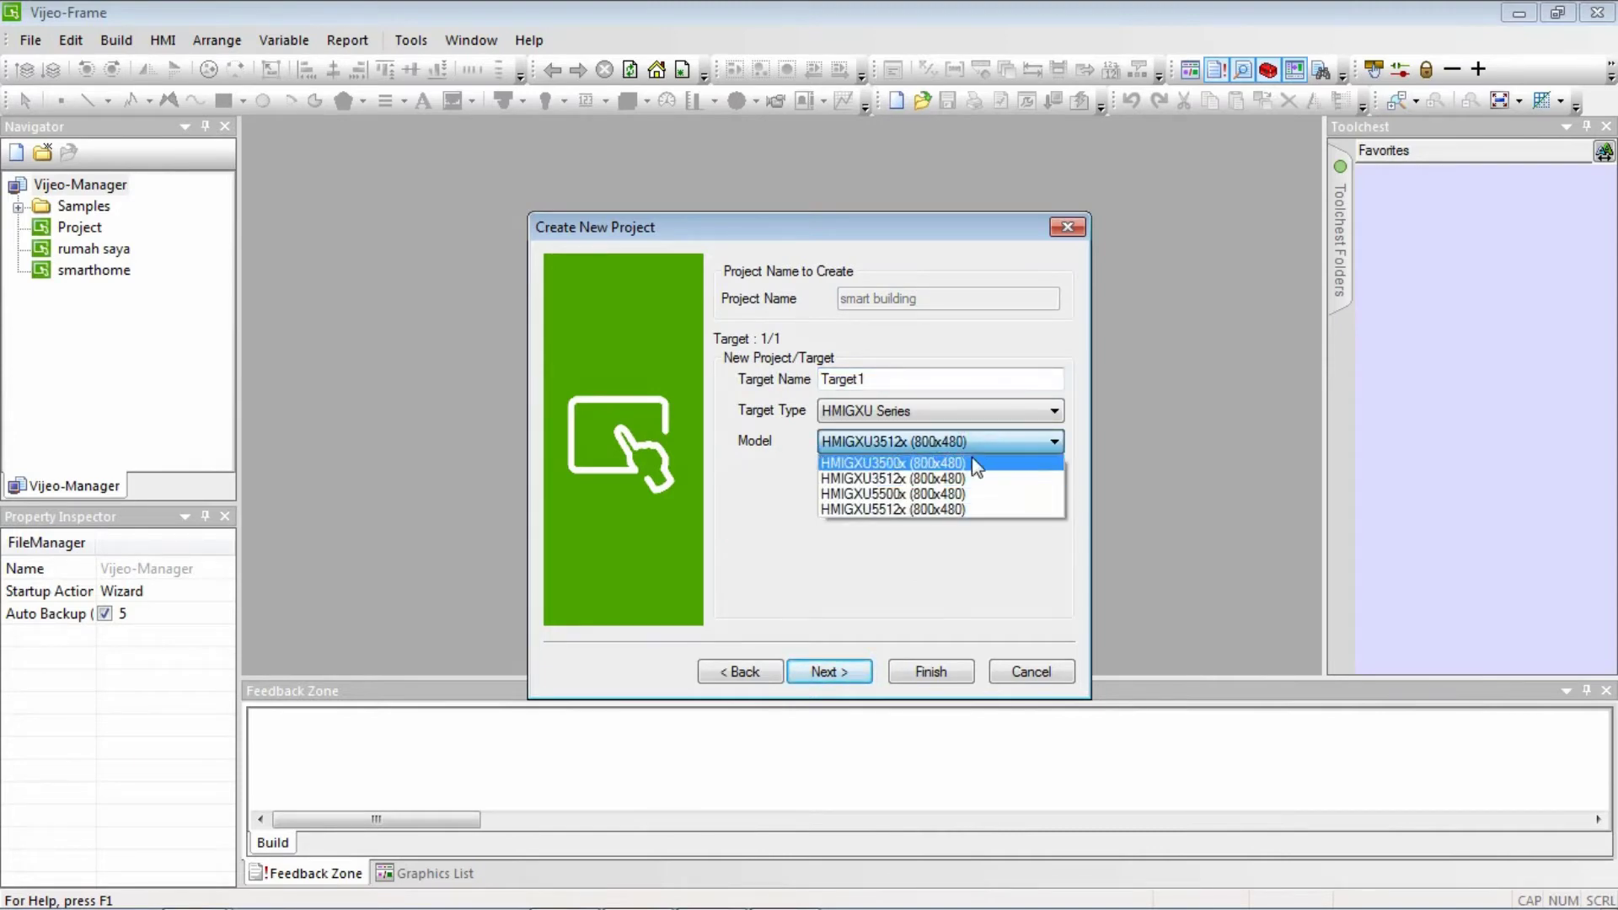
pyautogui.click(965, 478)
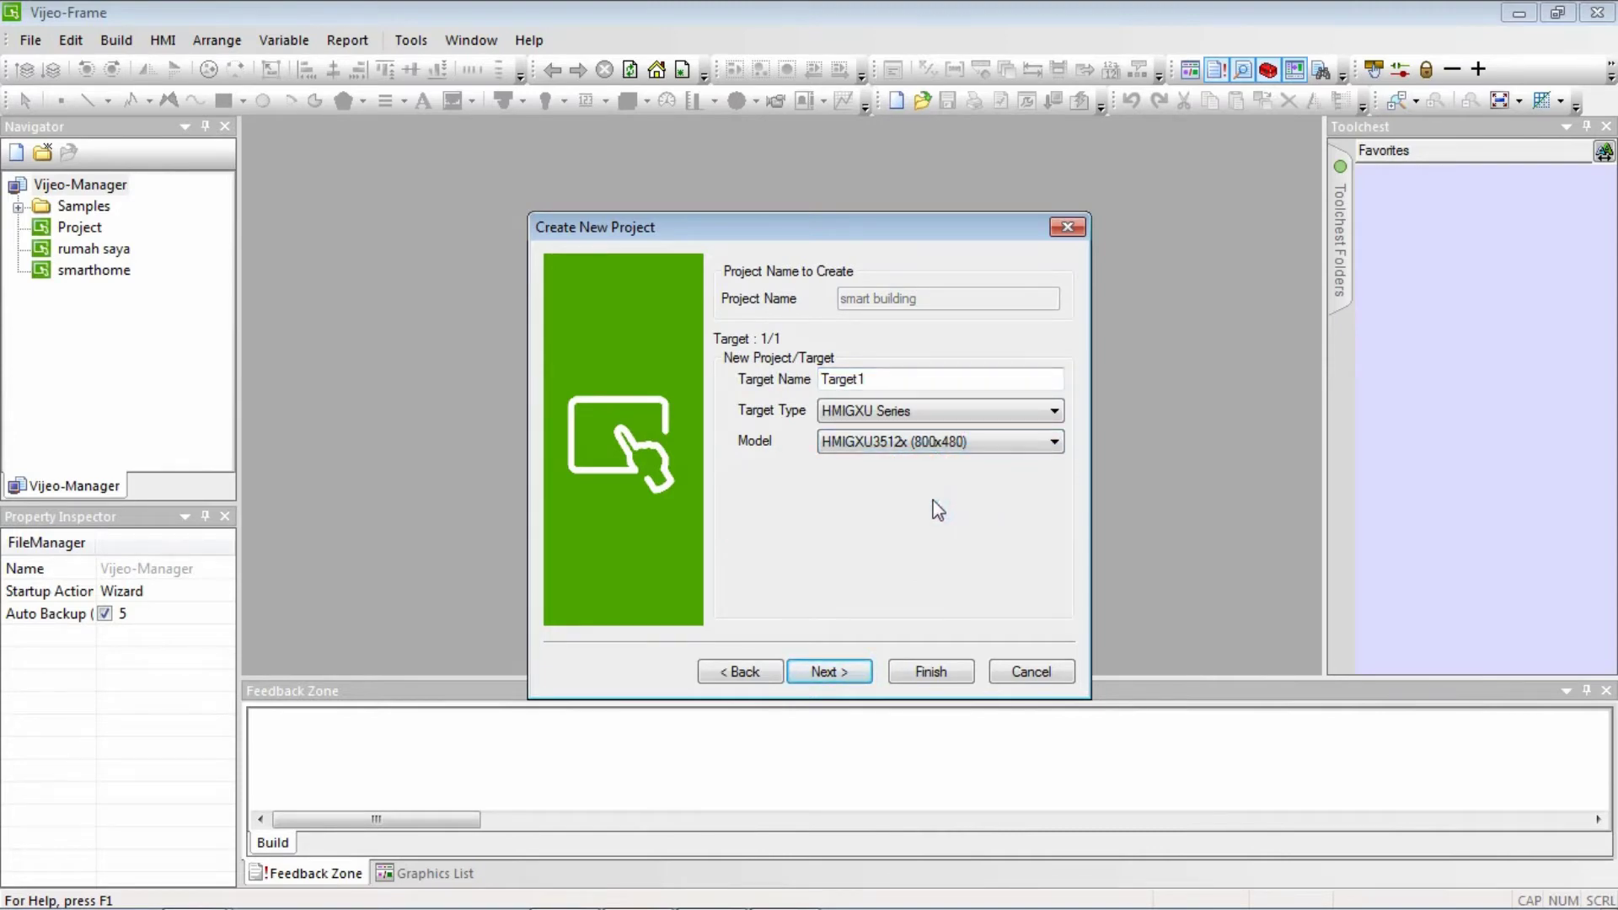
pyautogui.click(837, 671)
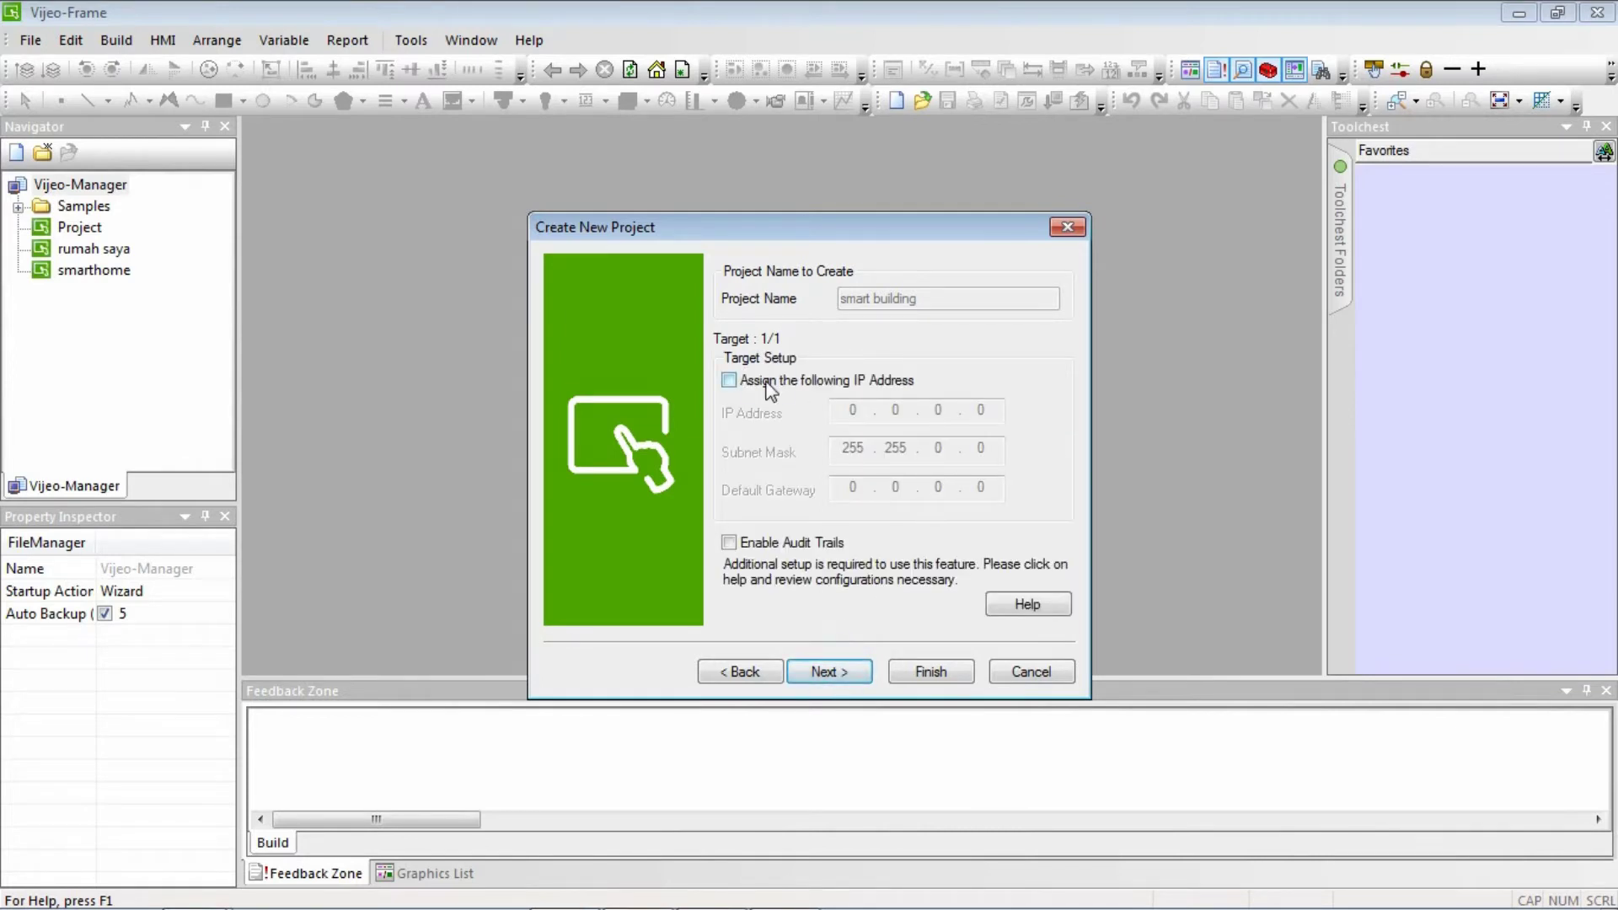
# Enable a fixed IP address for the target and enter one in the 192.168.1 range.
pyautogui.click(770, 381)
pyautogui.click(859, 413)
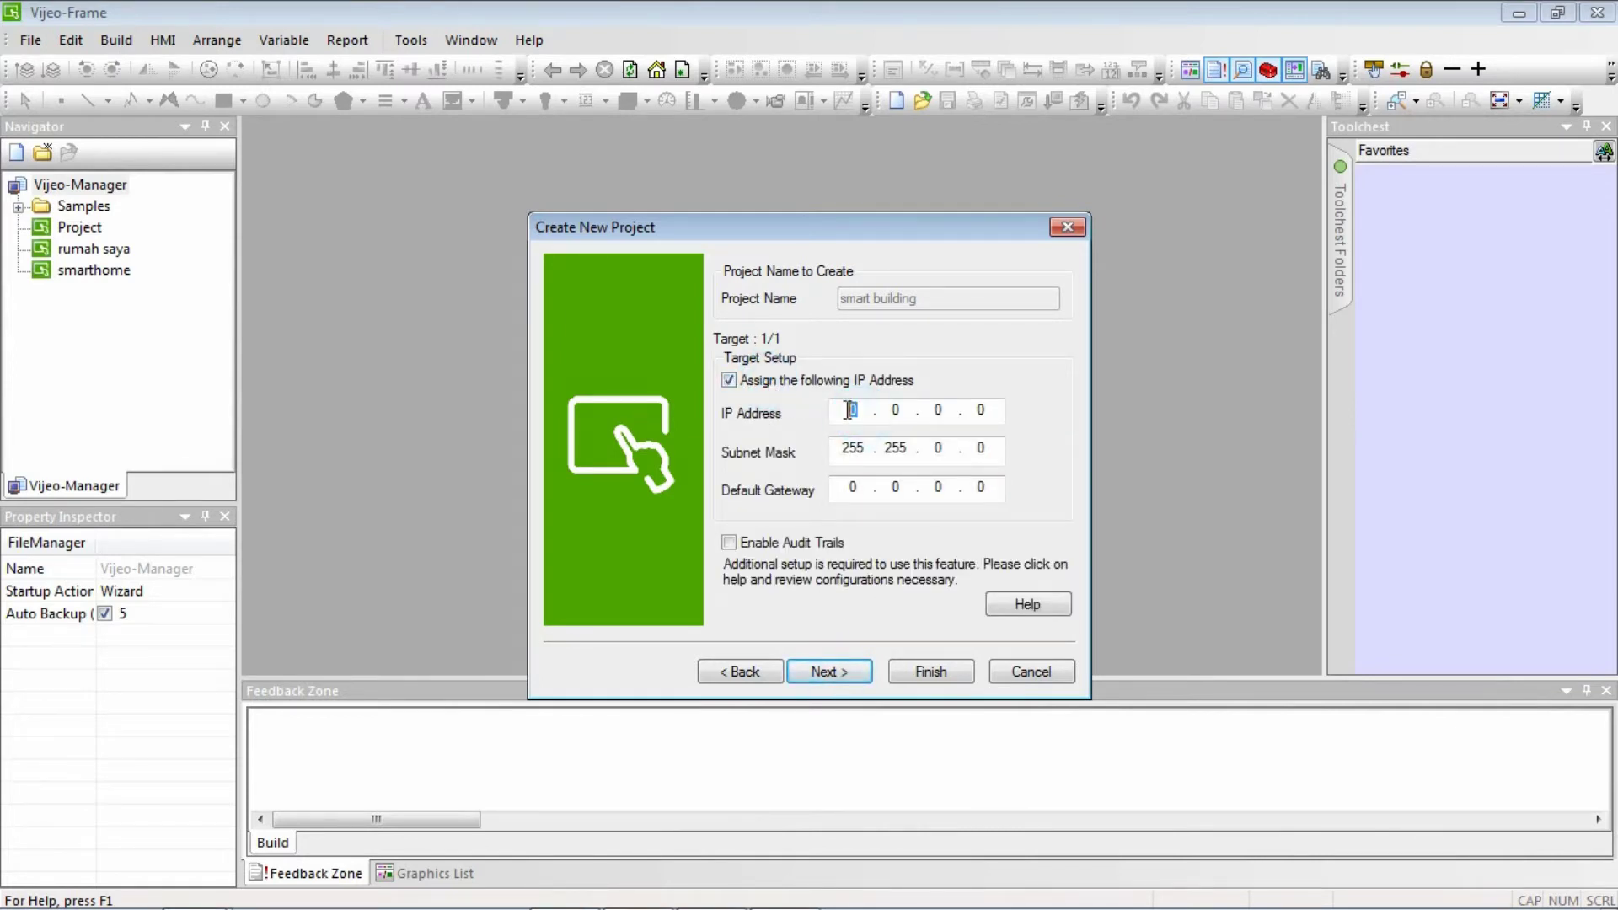
pyautogui.write('1192')
pyautogui.click(861, 410)
pyautogui.press('BackSpace')
pyautogui.press('BackSpace')
pyautogui.write('92 . 168 . 1')
pyautogui.press('Delete')
# Set the target's subnet mask to 255.255.255.0 and continue to the equipment list.
pyautogui.click(940, 451)
pyautogui.doubleClick(941, 453)
pyautogui.write('255')
pyautogui.click(830, 672)
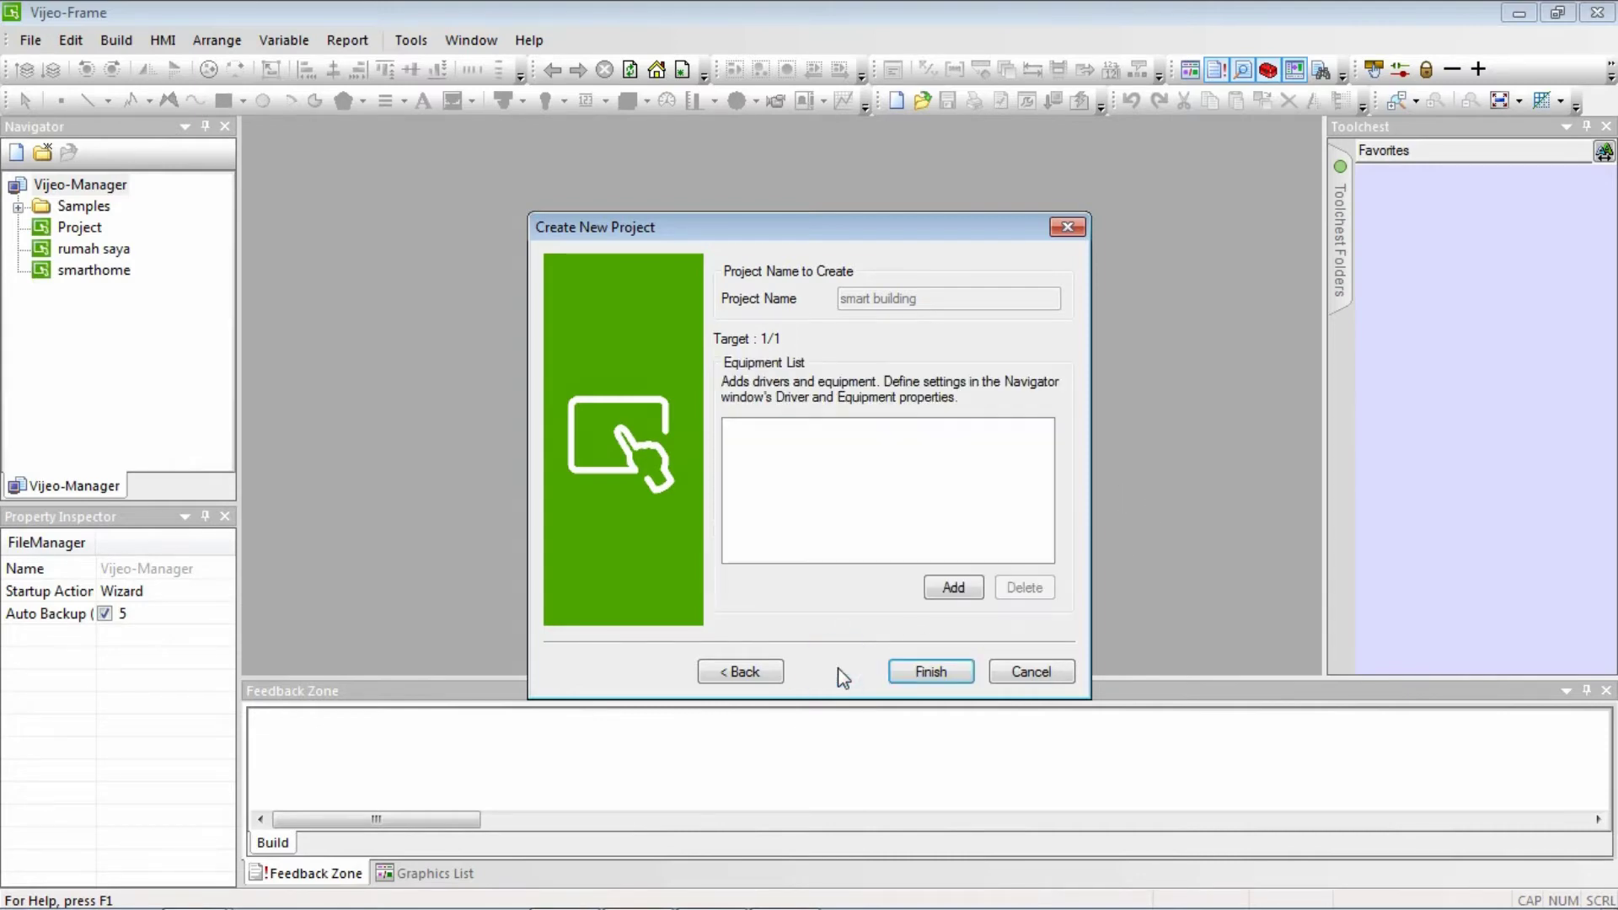
# Add the Schneider Electric Modbus TCP/IP driver with Modbus Equipment to the equipment list and finish creating the project.
pyautogui.click(955, 590)
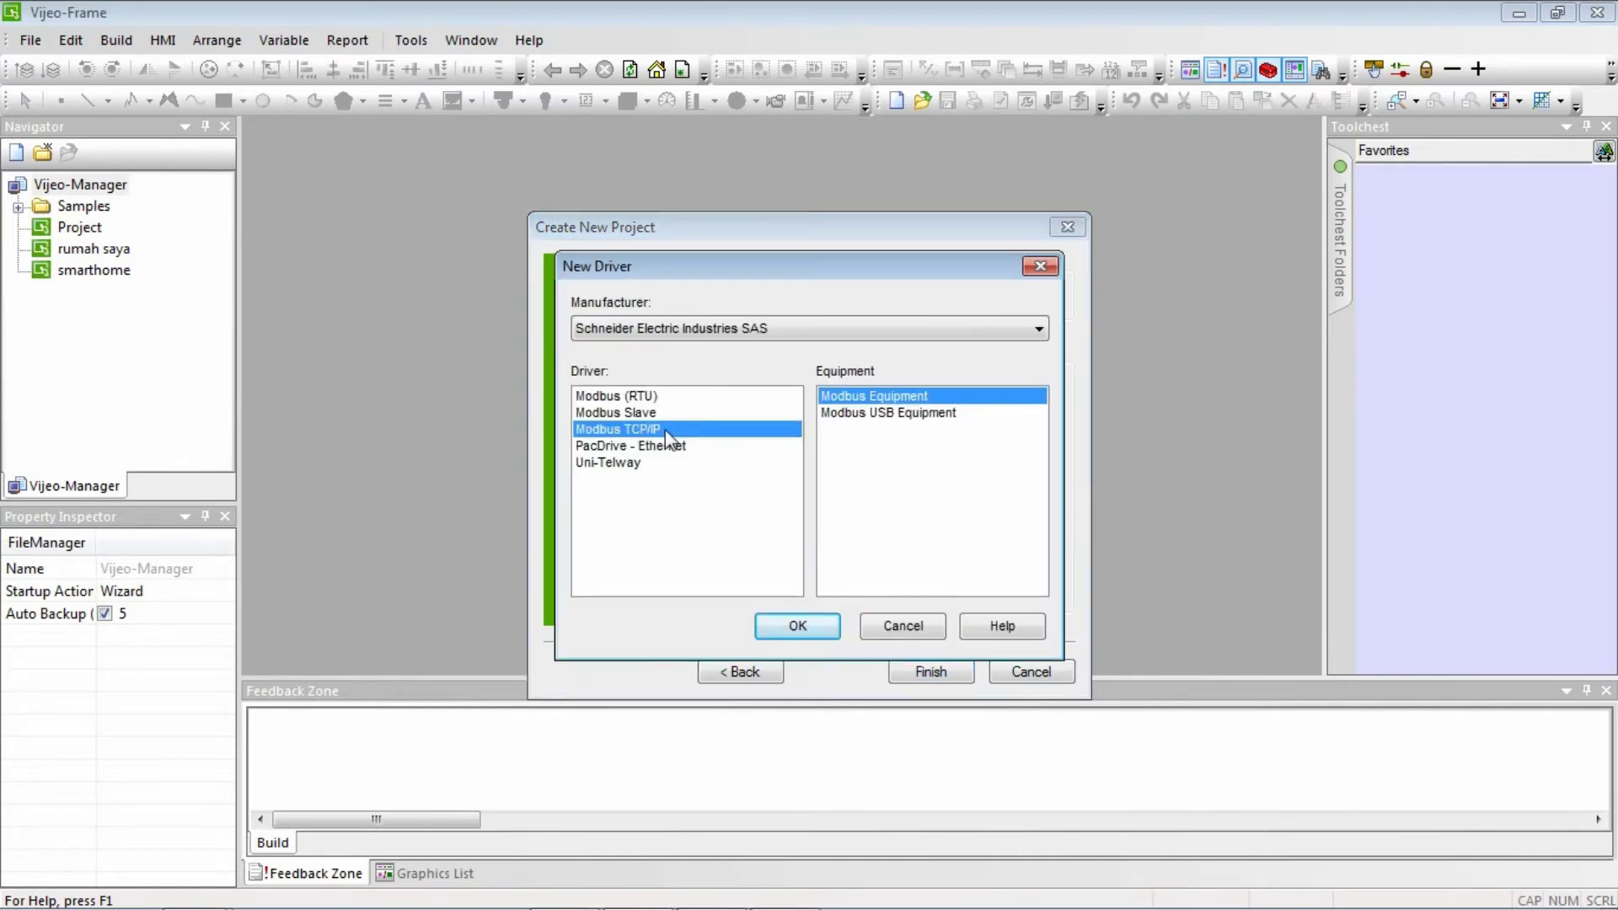
pyautogui.click(799, 328)
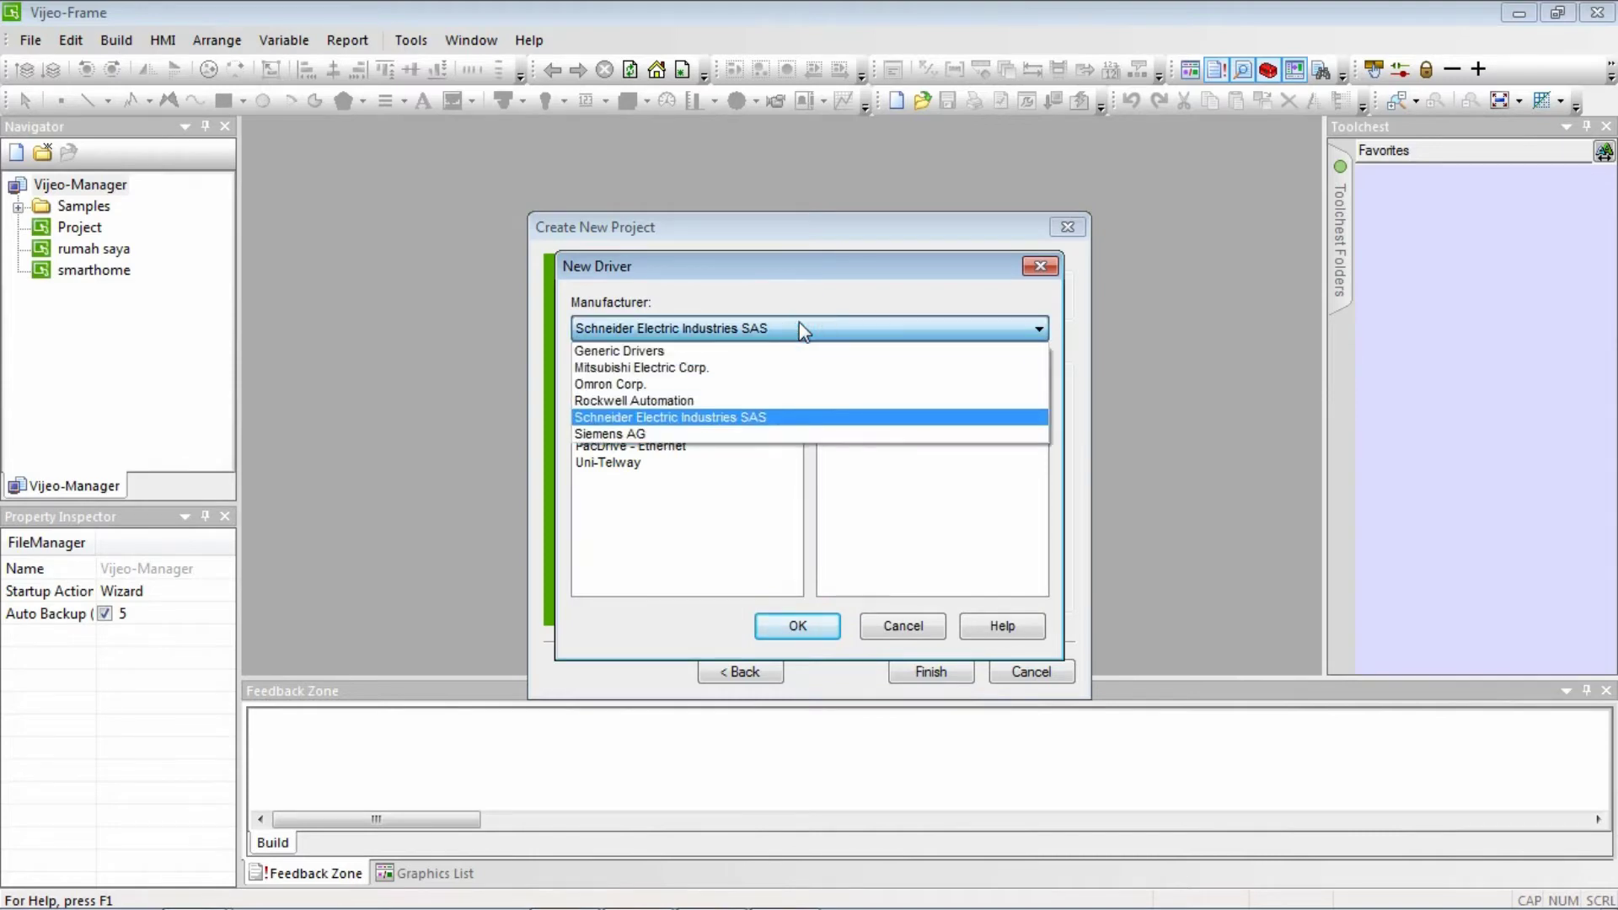
pyautogui.click(800, 323)
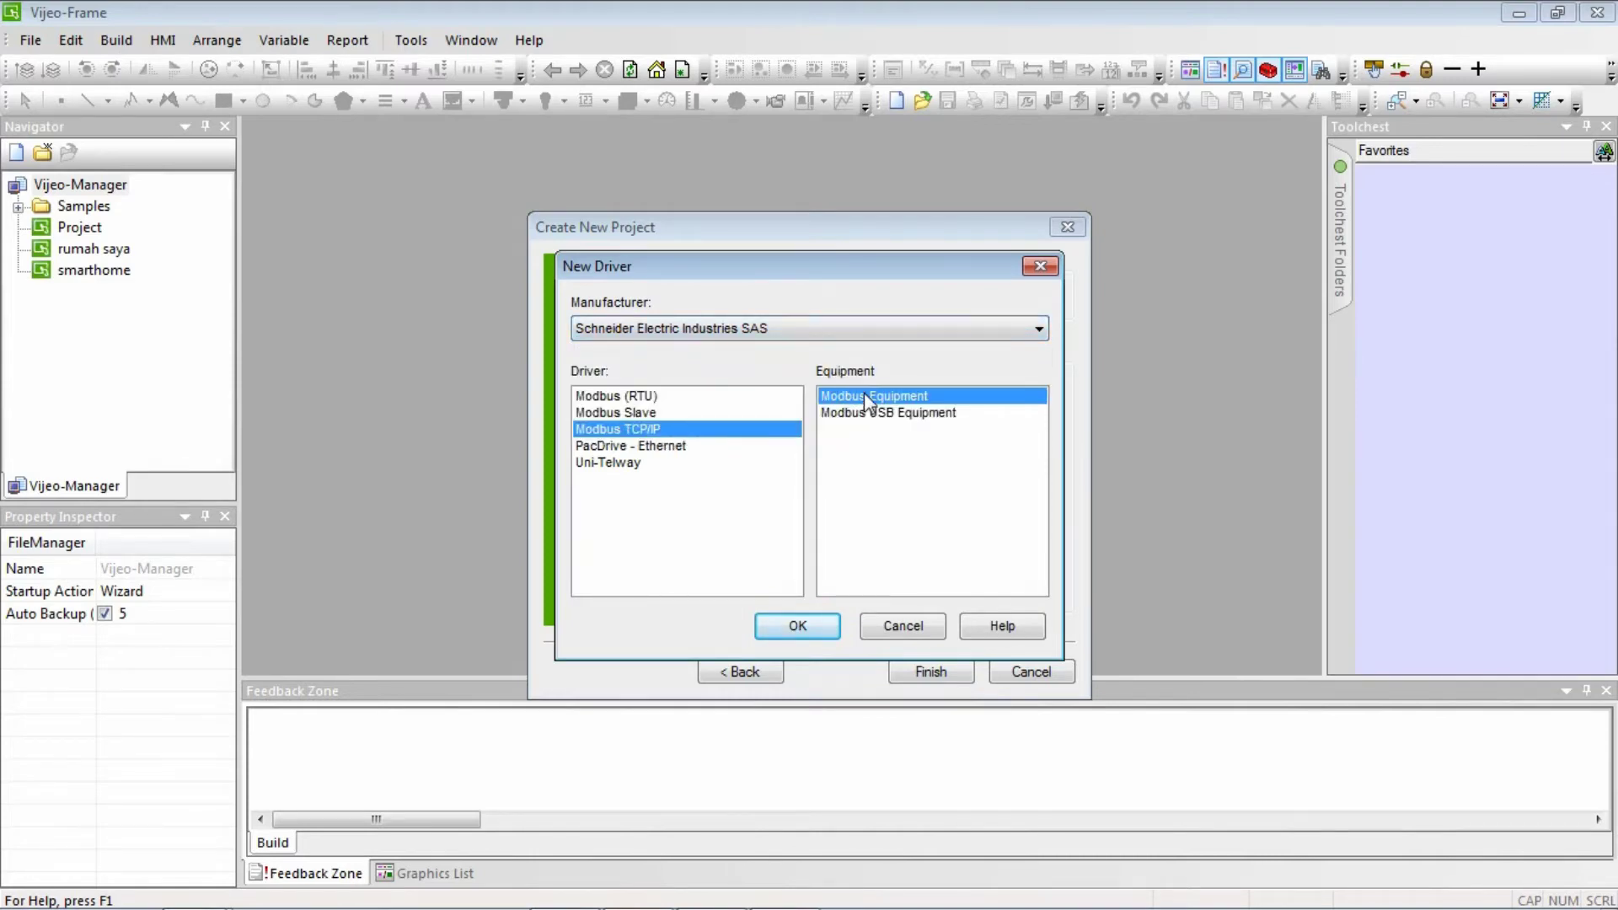
pyautogui.click(797, 628)
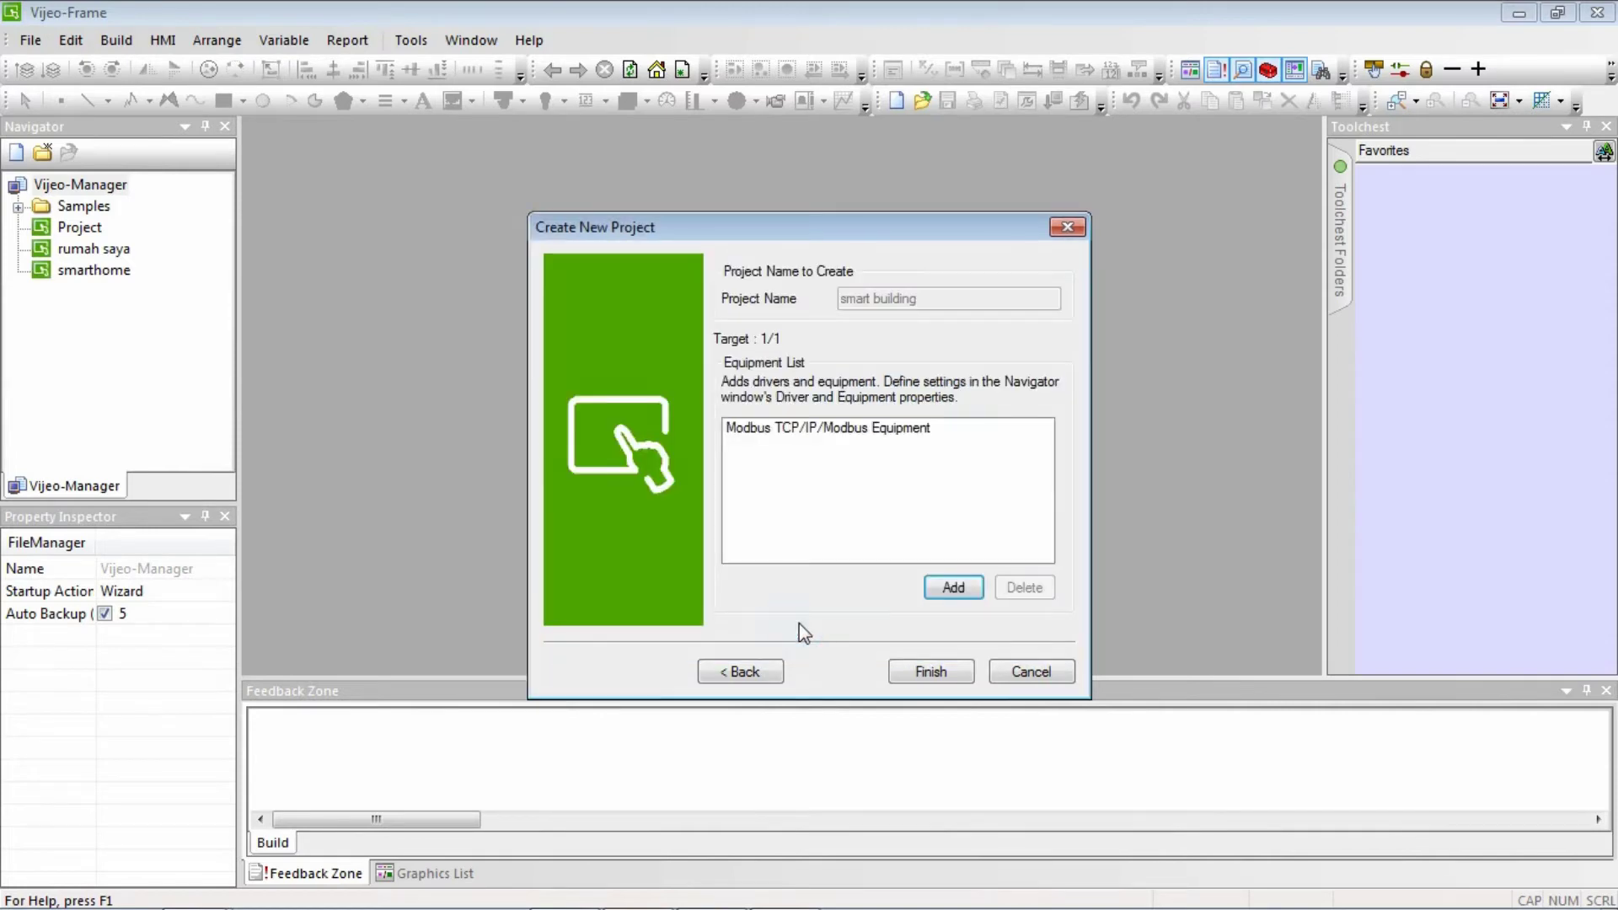
pyautogui.click(931, 674)
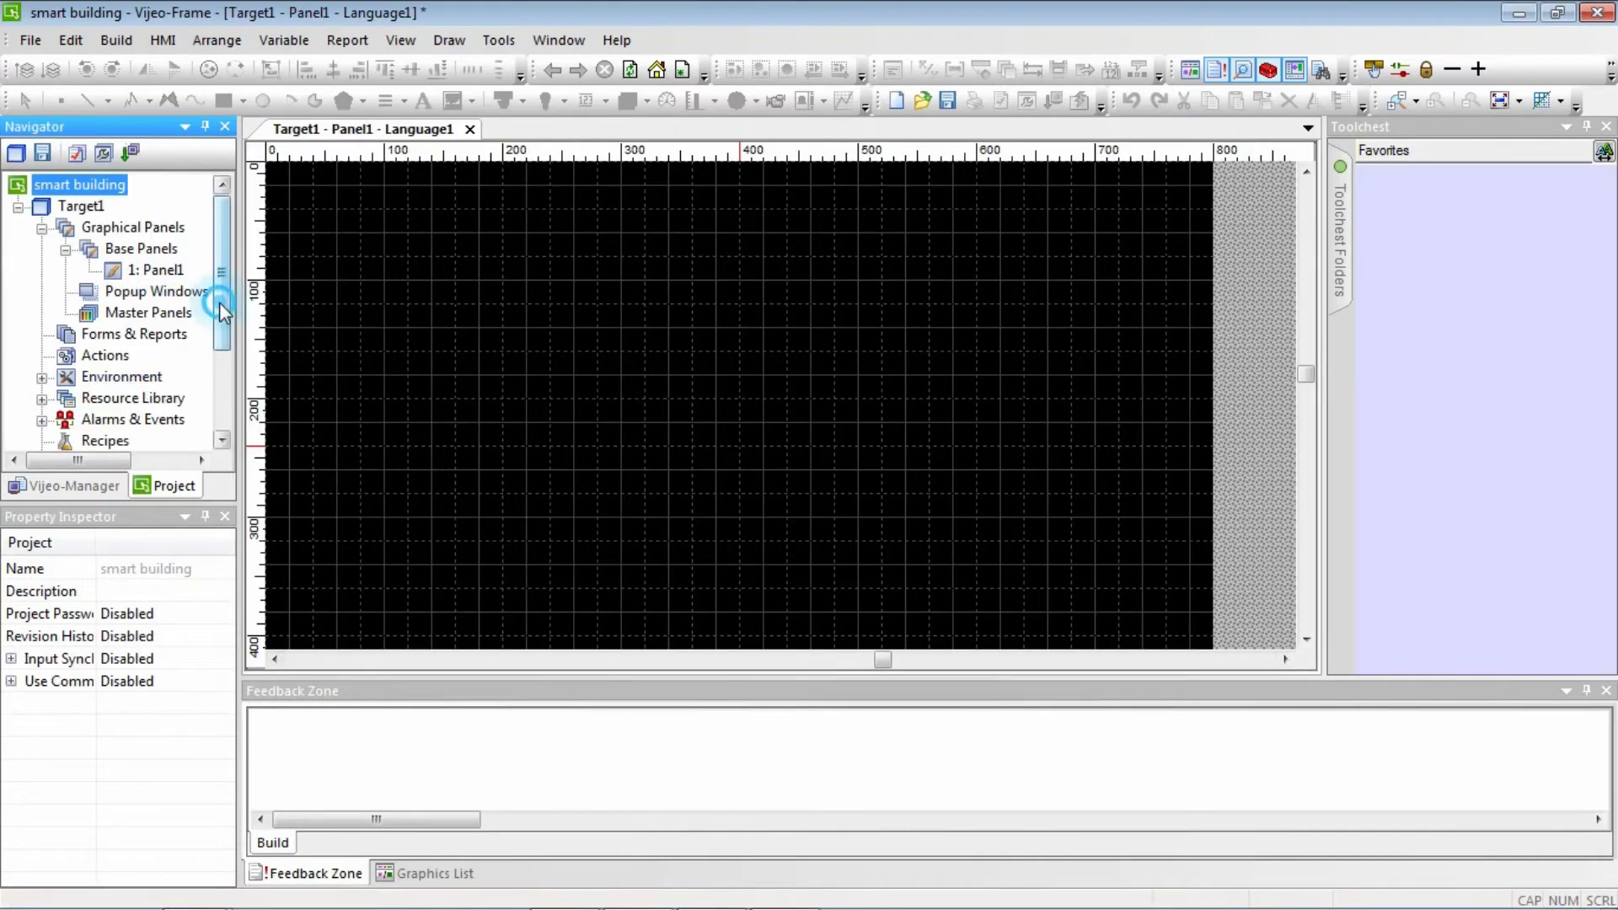
# Open the Modbus equipment's configuration under the IO Manager and set its IP address to 127.0.0.1.
pyautogui.moveTo(219, 303); pyautogui.dragTo(224, 395)
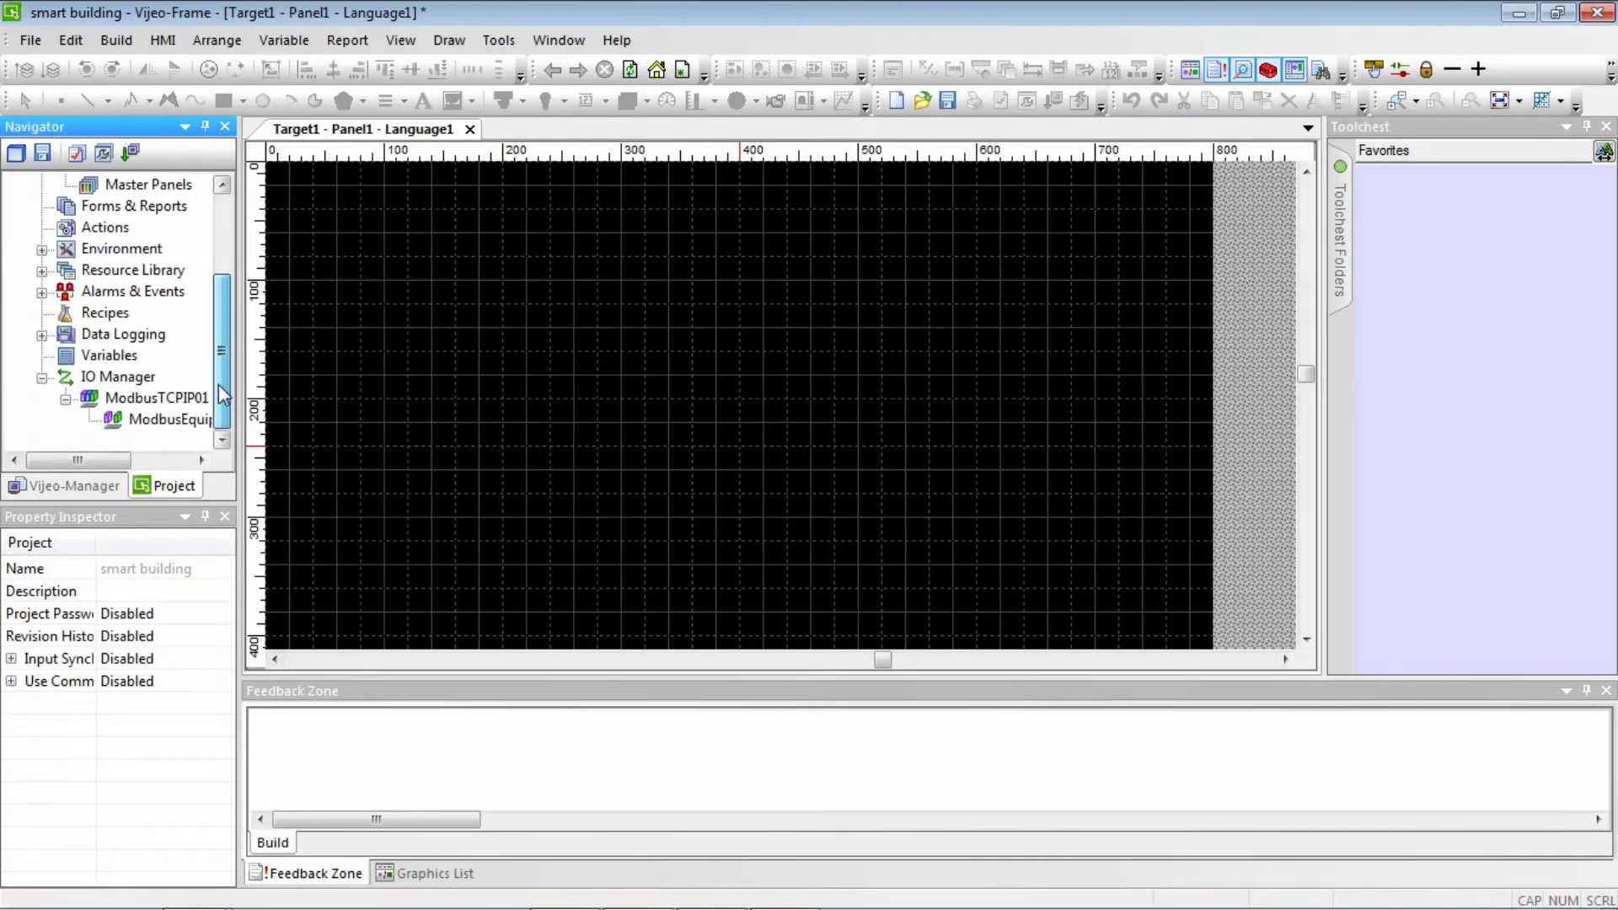
pyautogui.click(173, 419)
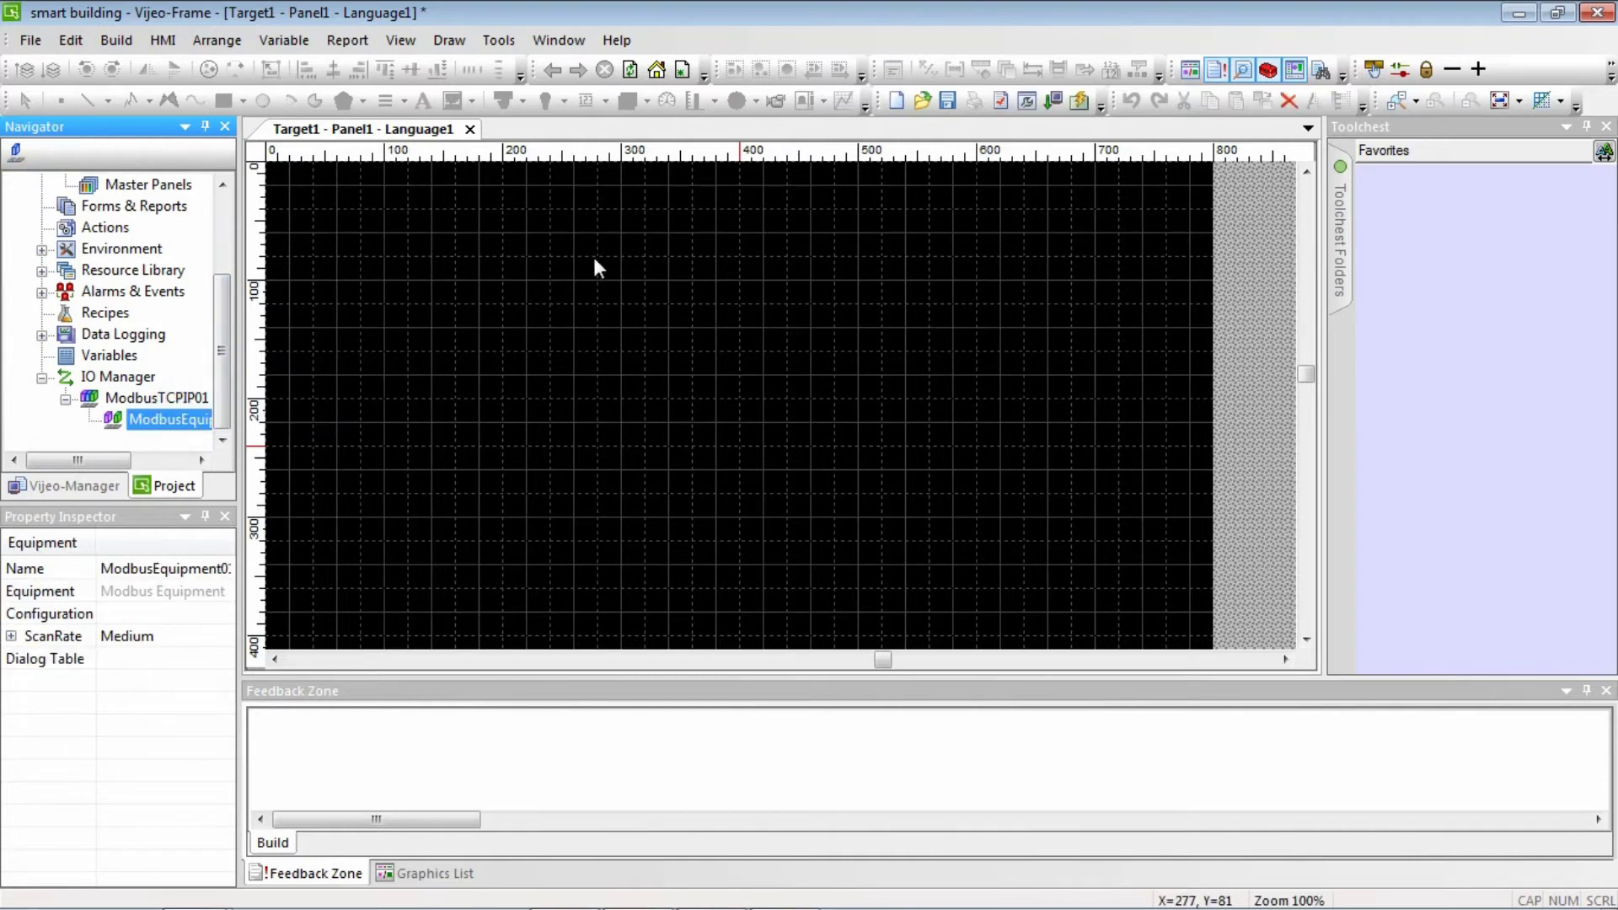
pyautogui.click(165, 427)
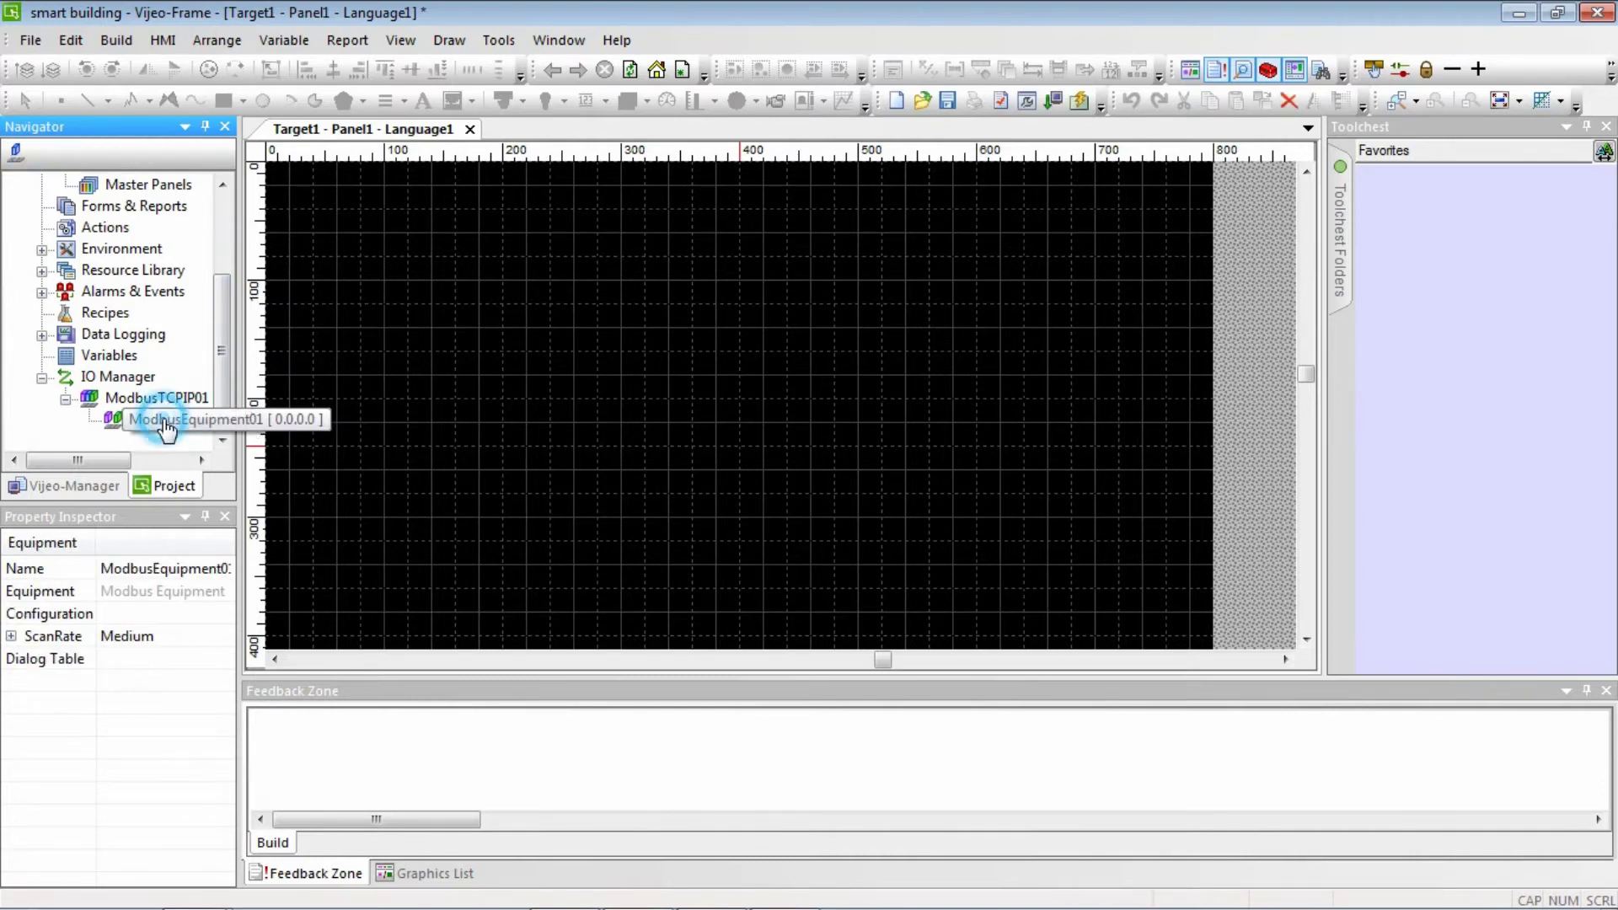
pyautogui.doubleClick(165, 426)
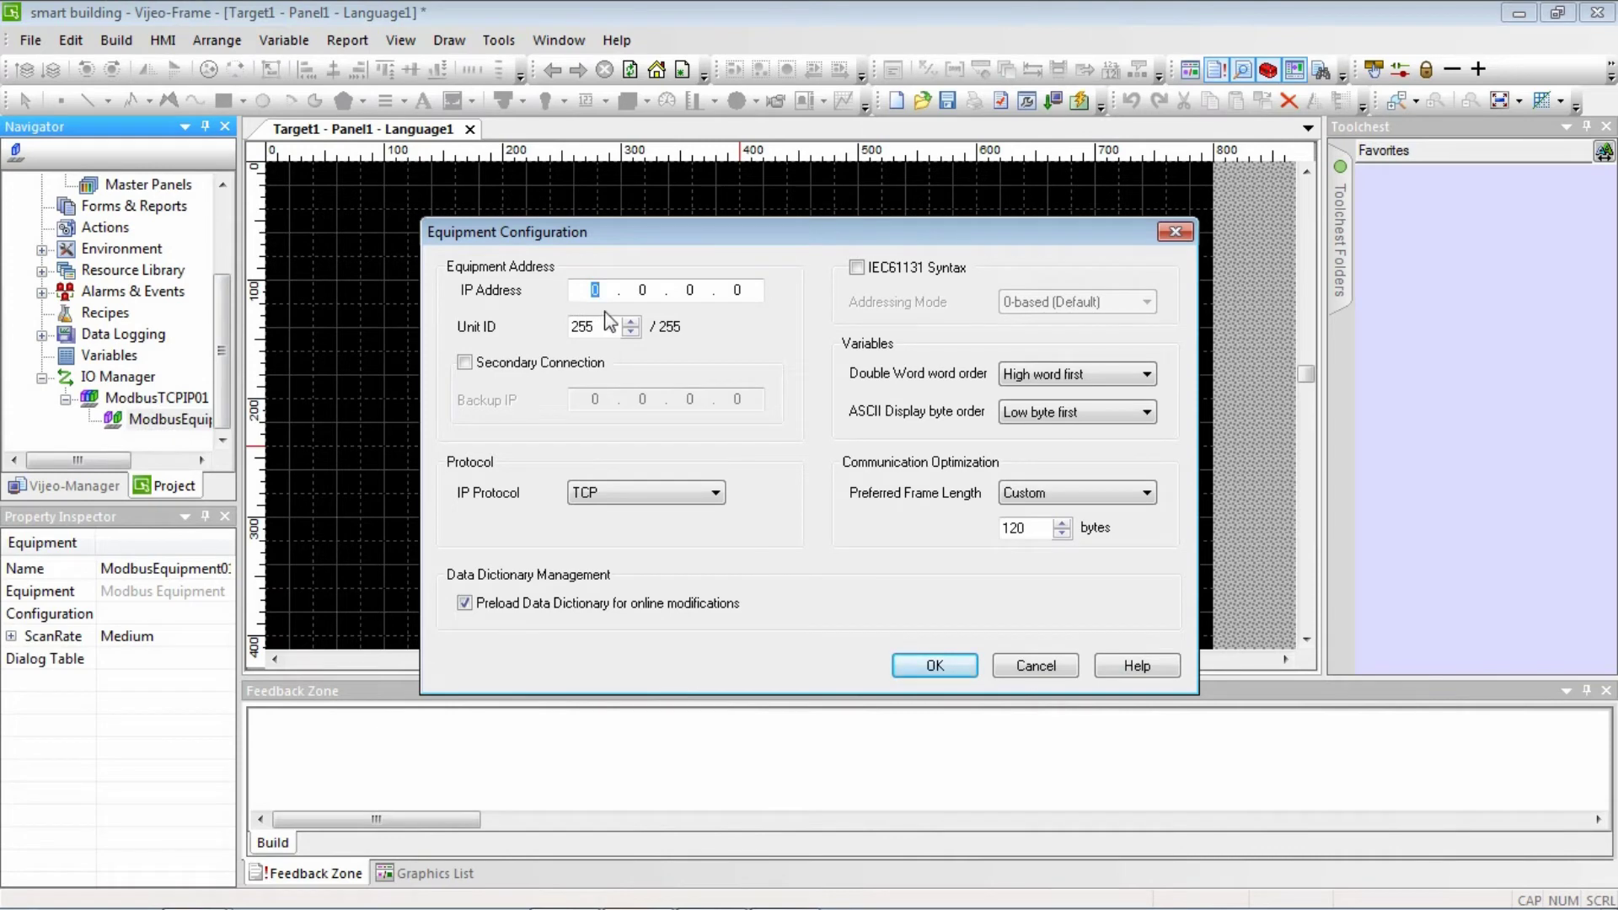
pyautogui.write('127 . 0')
# Enable IEC61131 Syntax with double word order Low word first, and apply the configuration, accepting the address conversion.
pyautogui.click(914, 271)
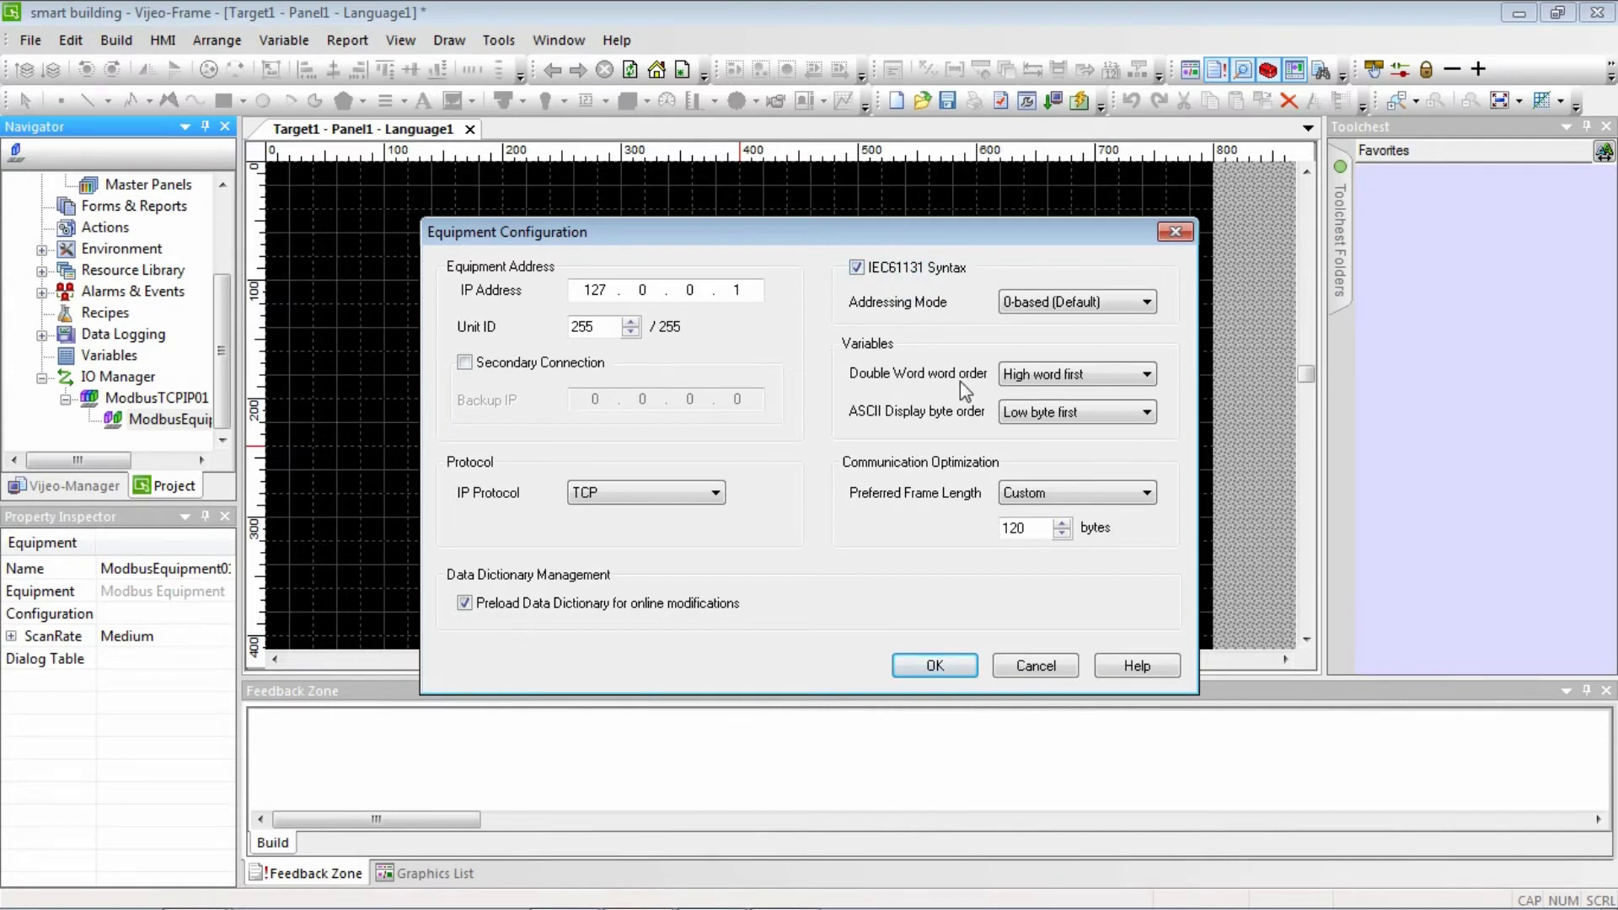
pyautogui.click(1062, 375)
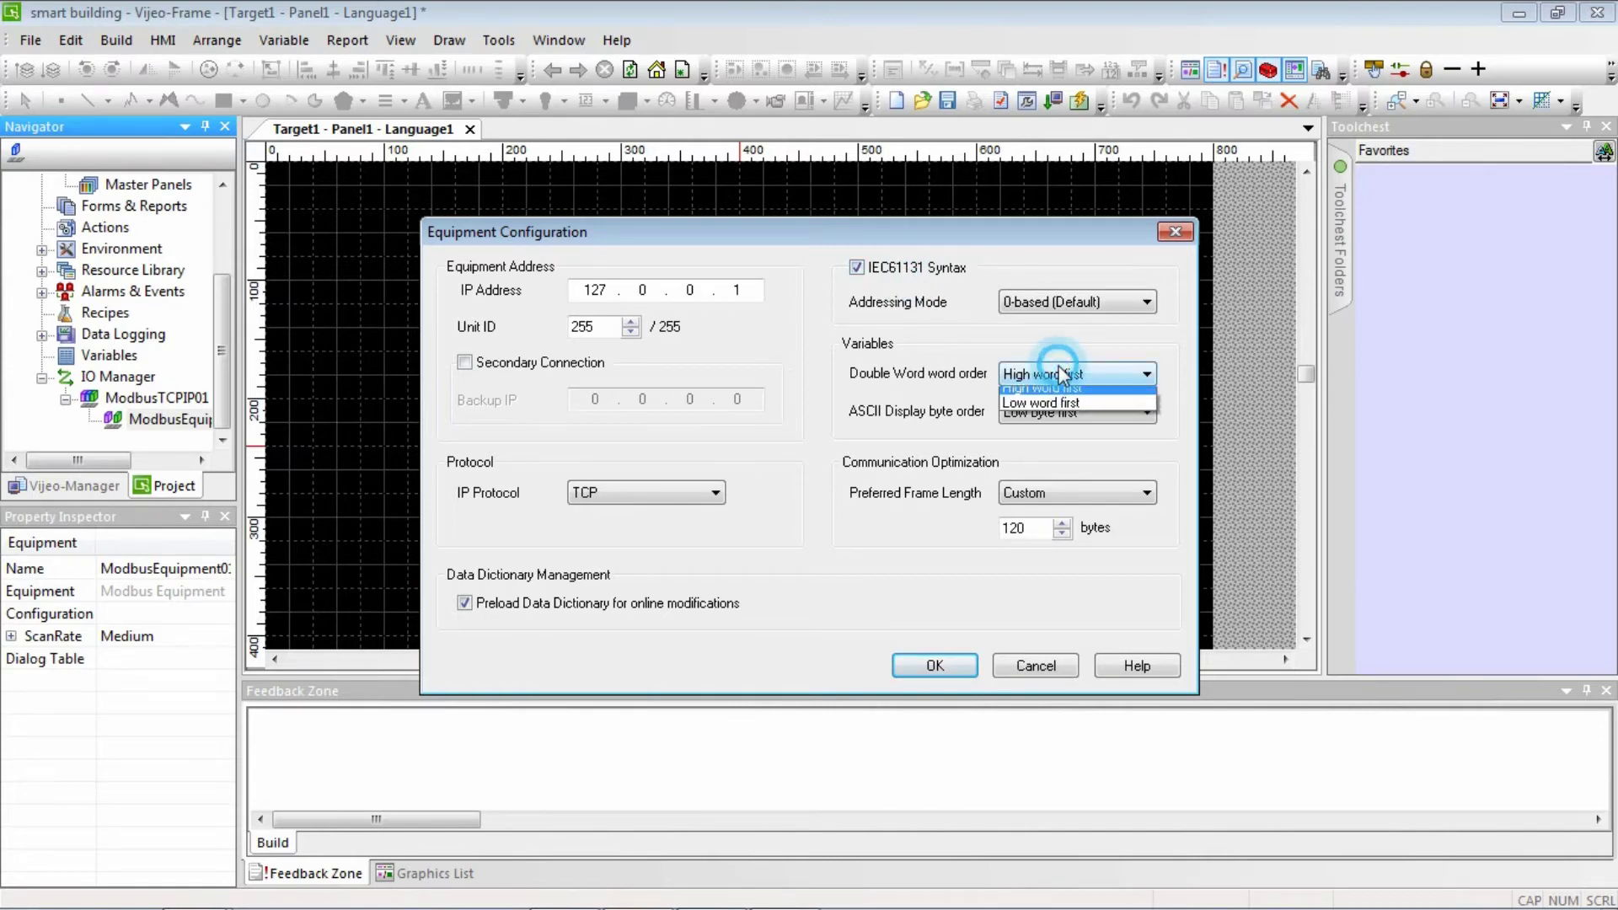
pyautogui.click(1041, 411)
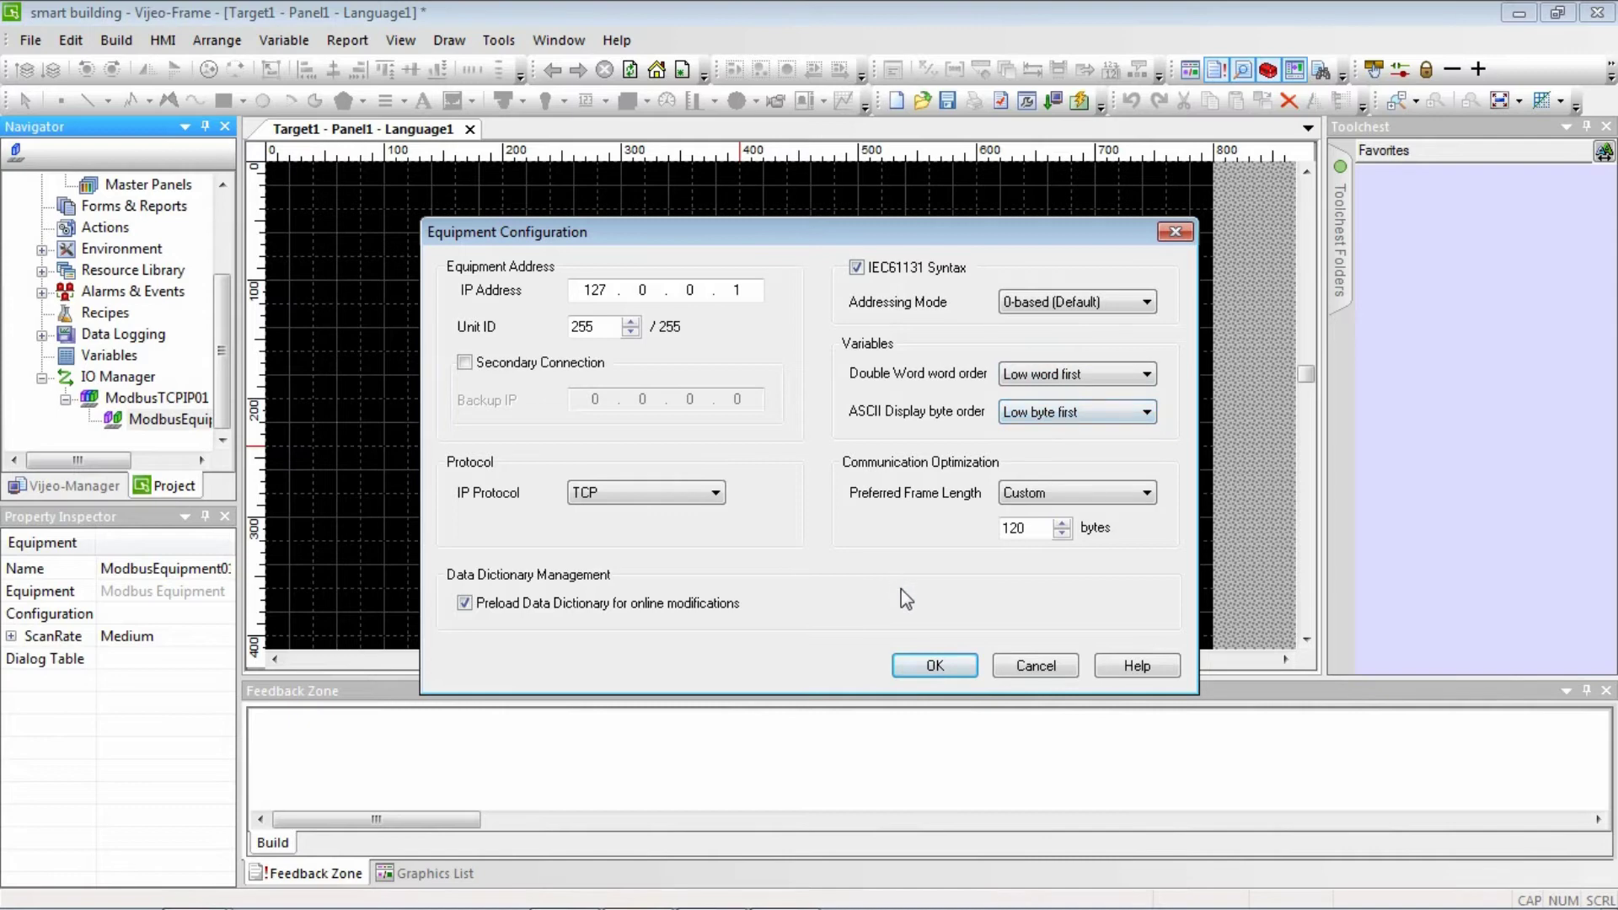
pyautogui.click(936, 668)
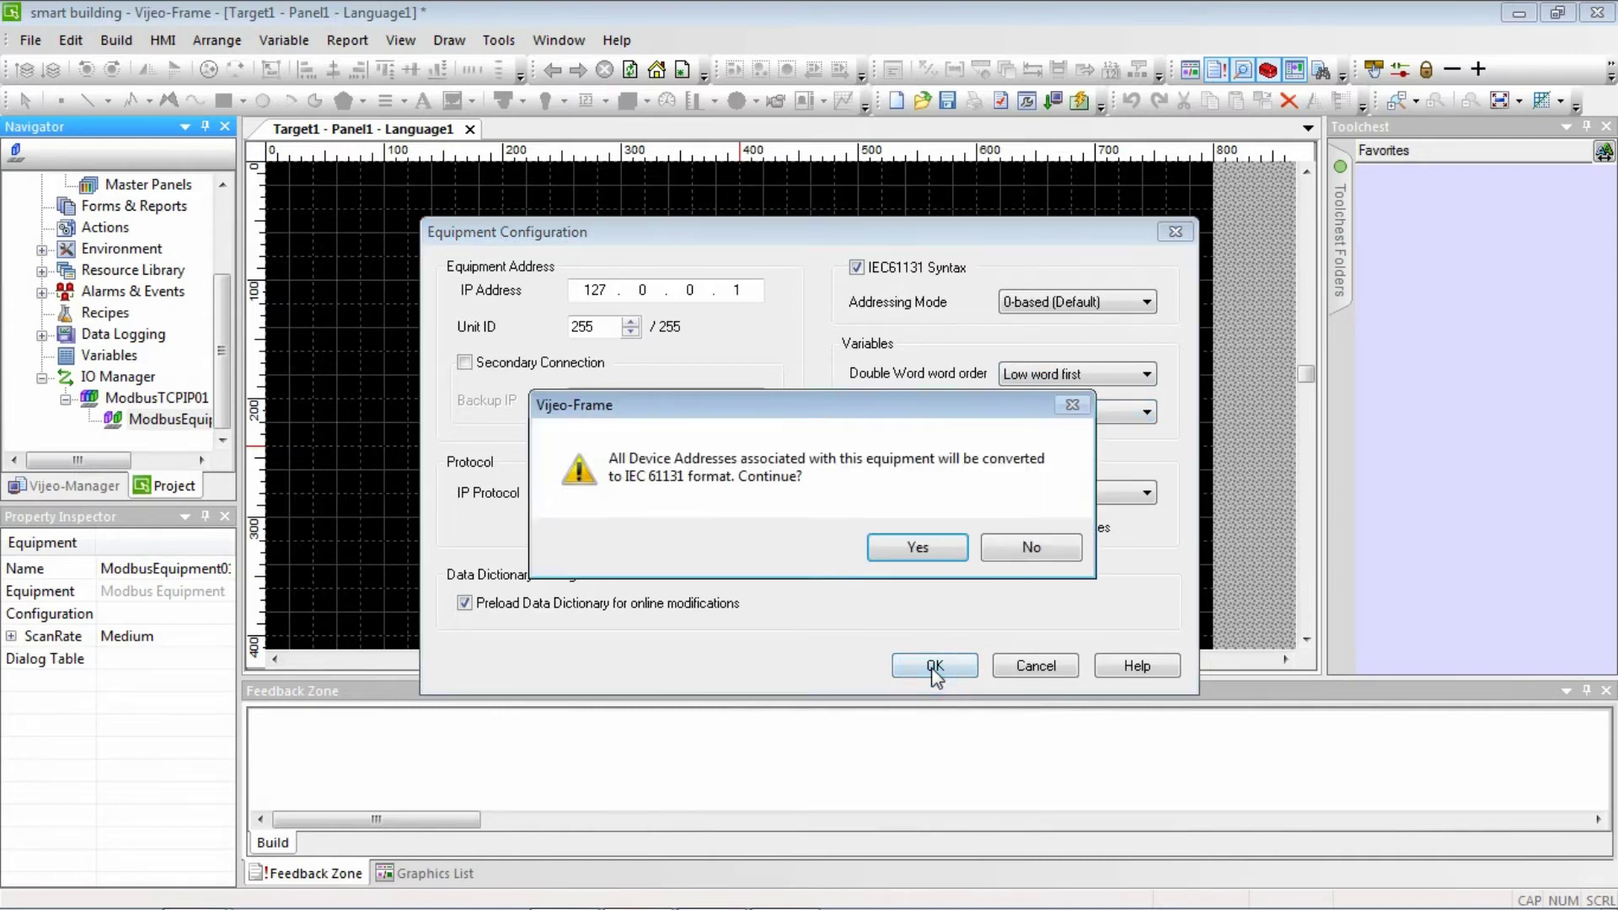
pyautogui.click(935, 549)
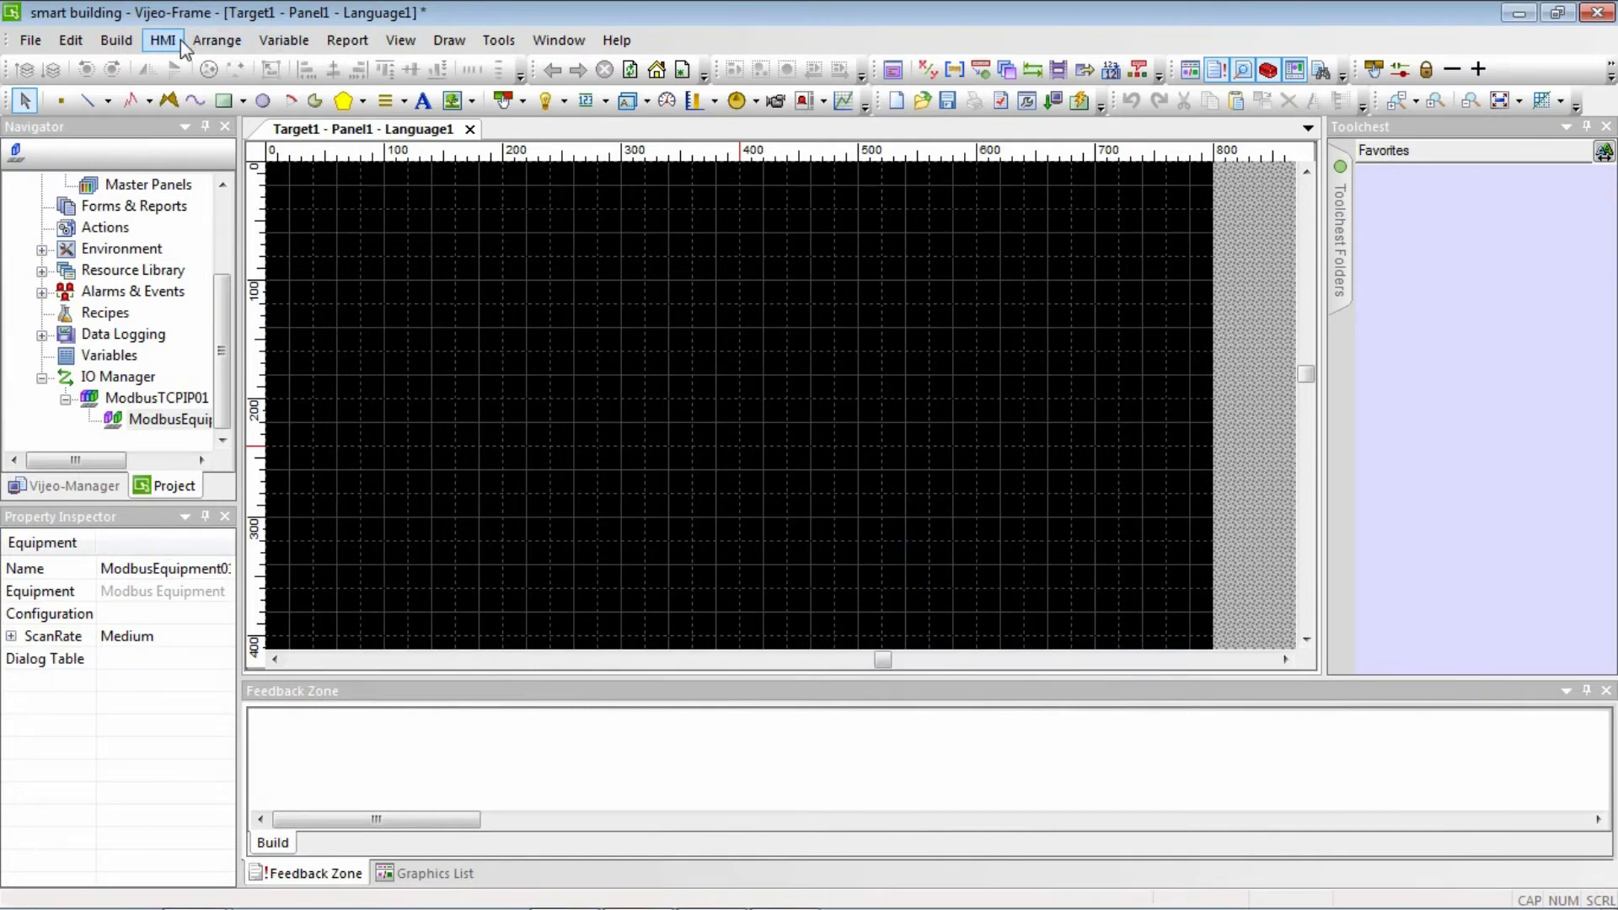
pyautogui.click(281, 41)
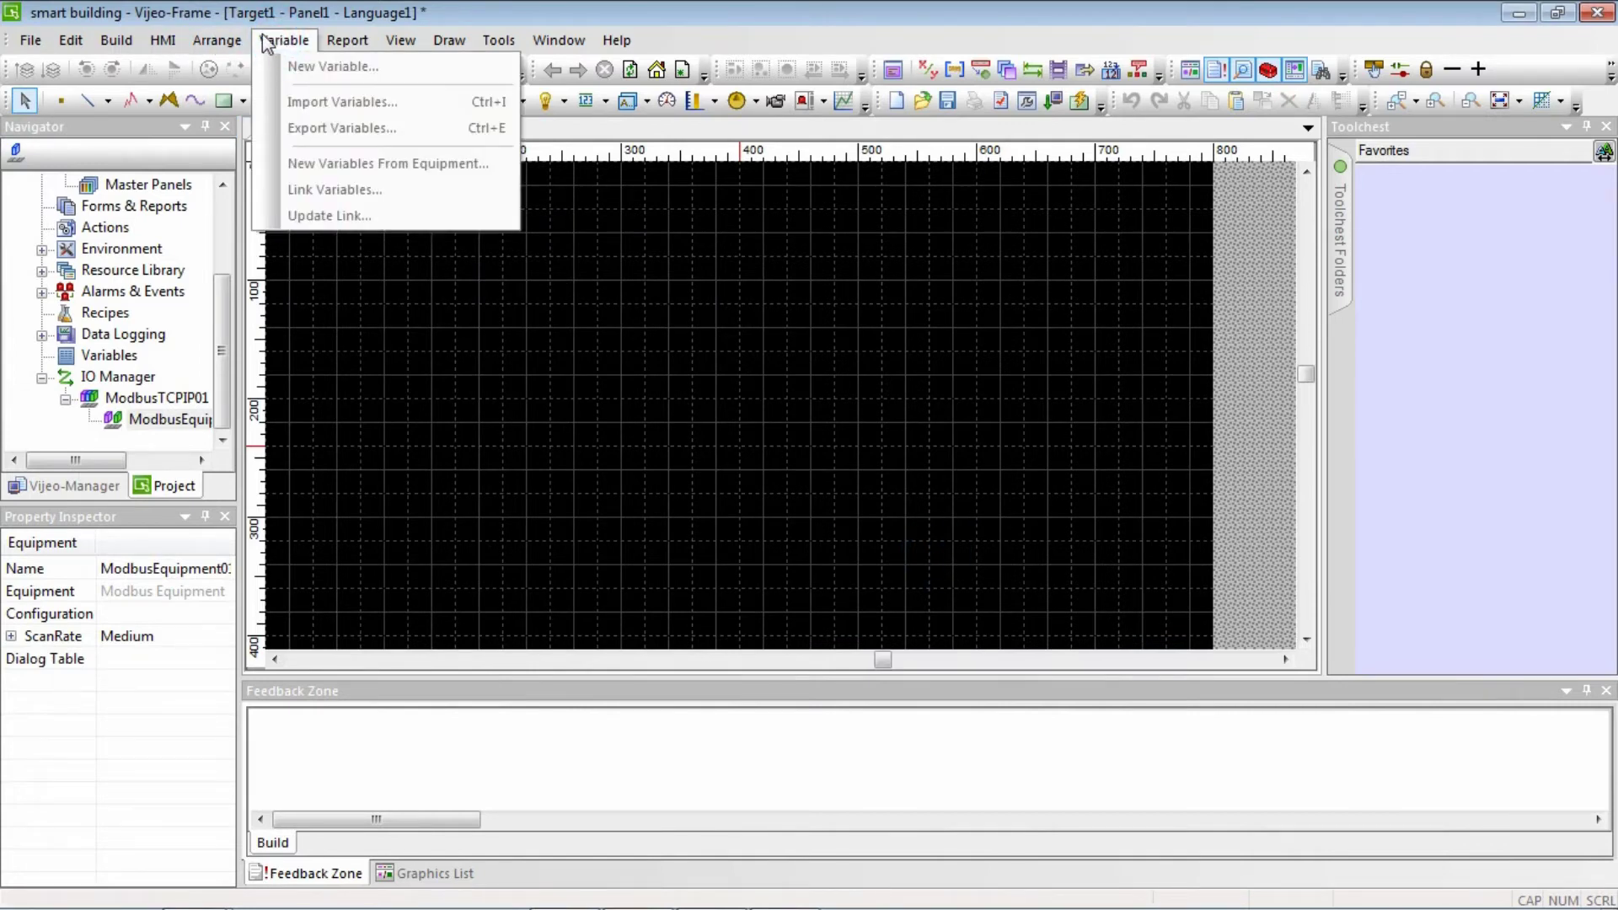
pyautogui.click(666, 306)
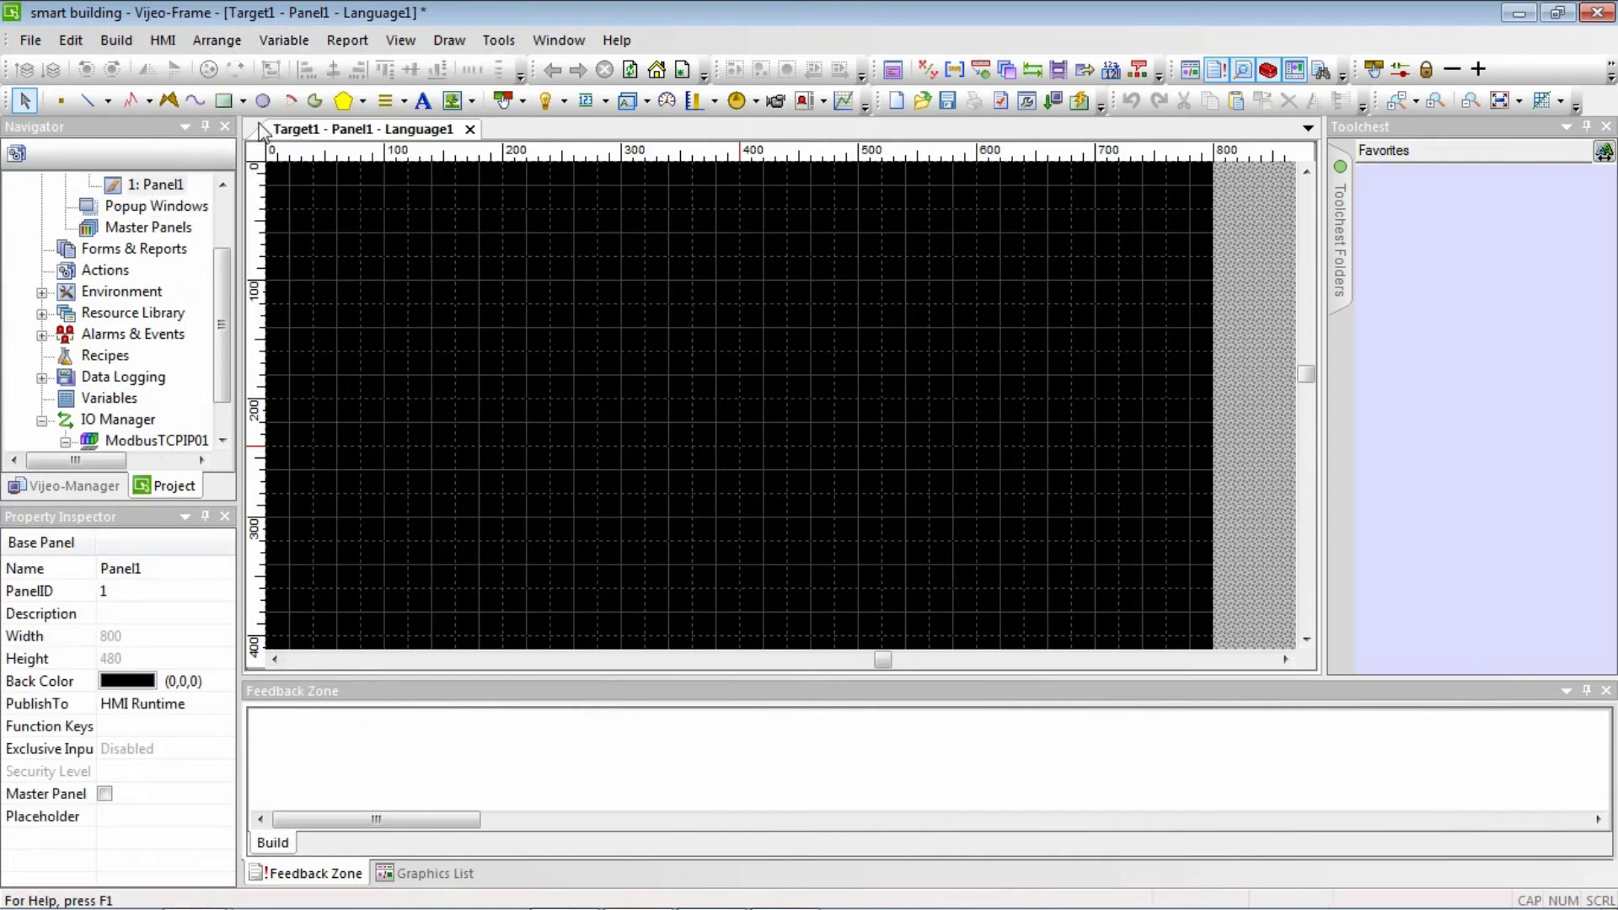
# Set the panel zoom to 75% and bring the whole of Panel1 into view.
pyautogui.click(392, 42)
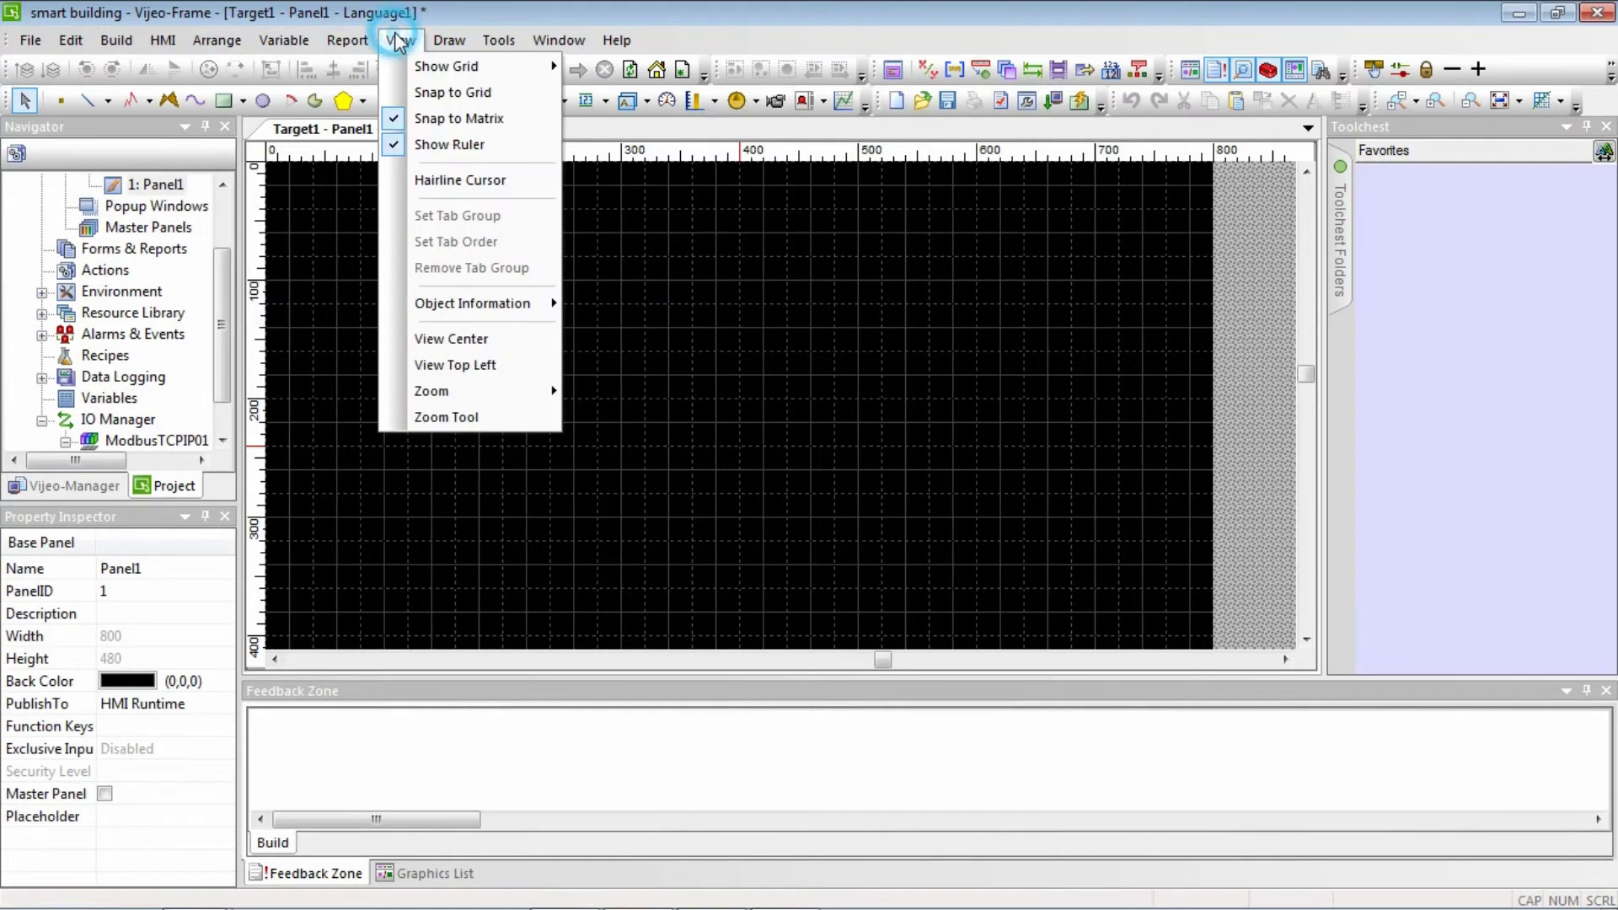
pyautogui.moveTo(470, 398)
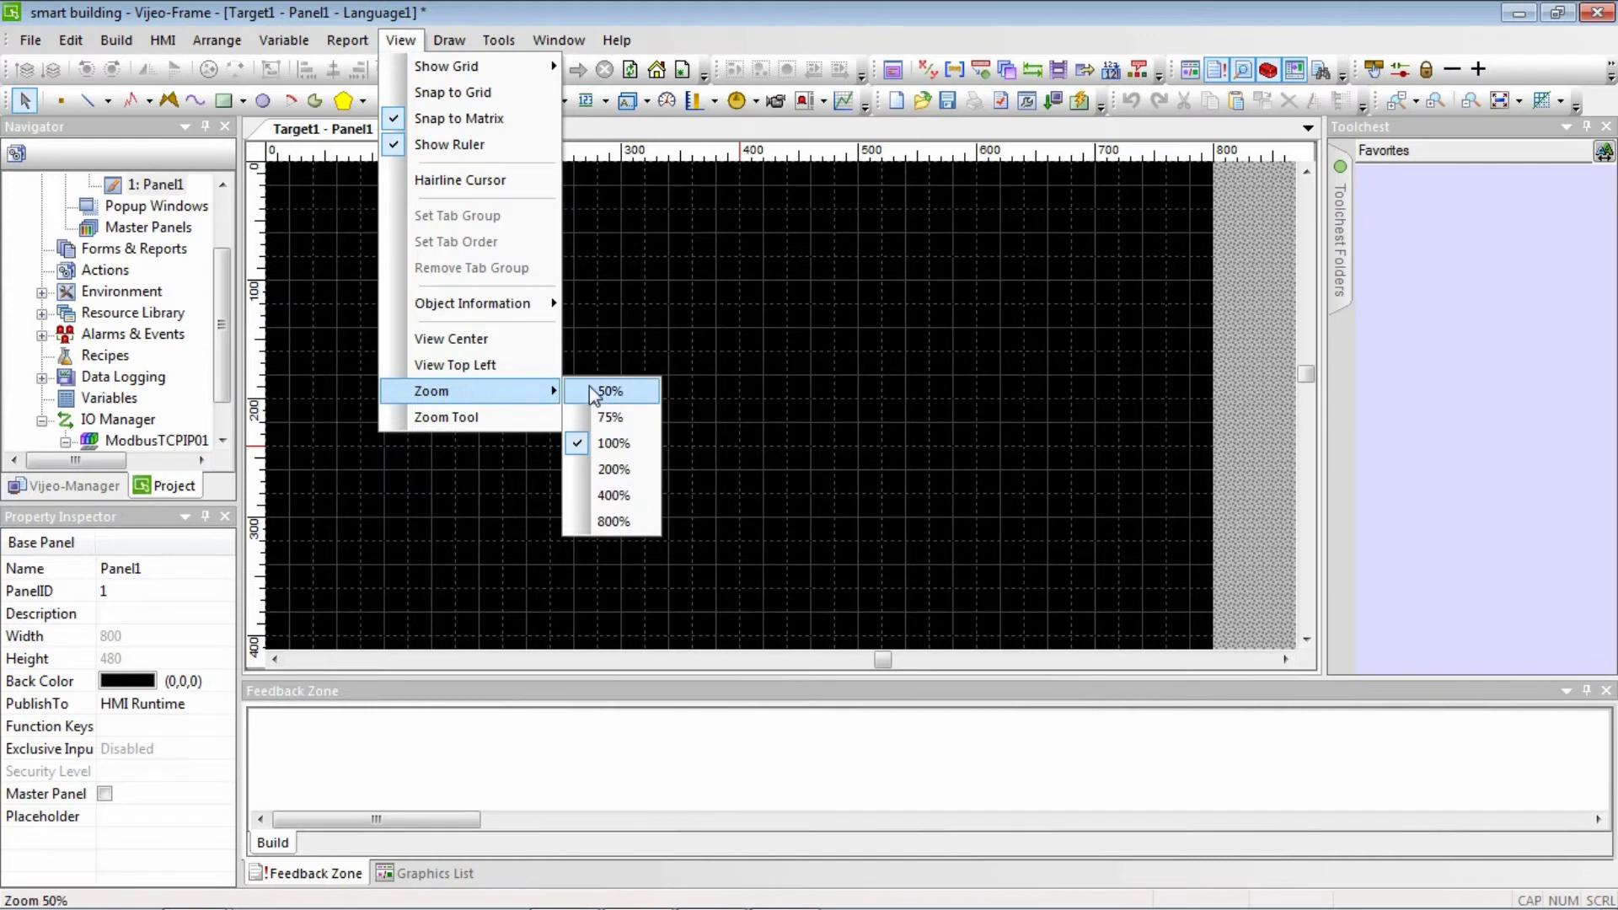
pyautogui.click(619, 415)
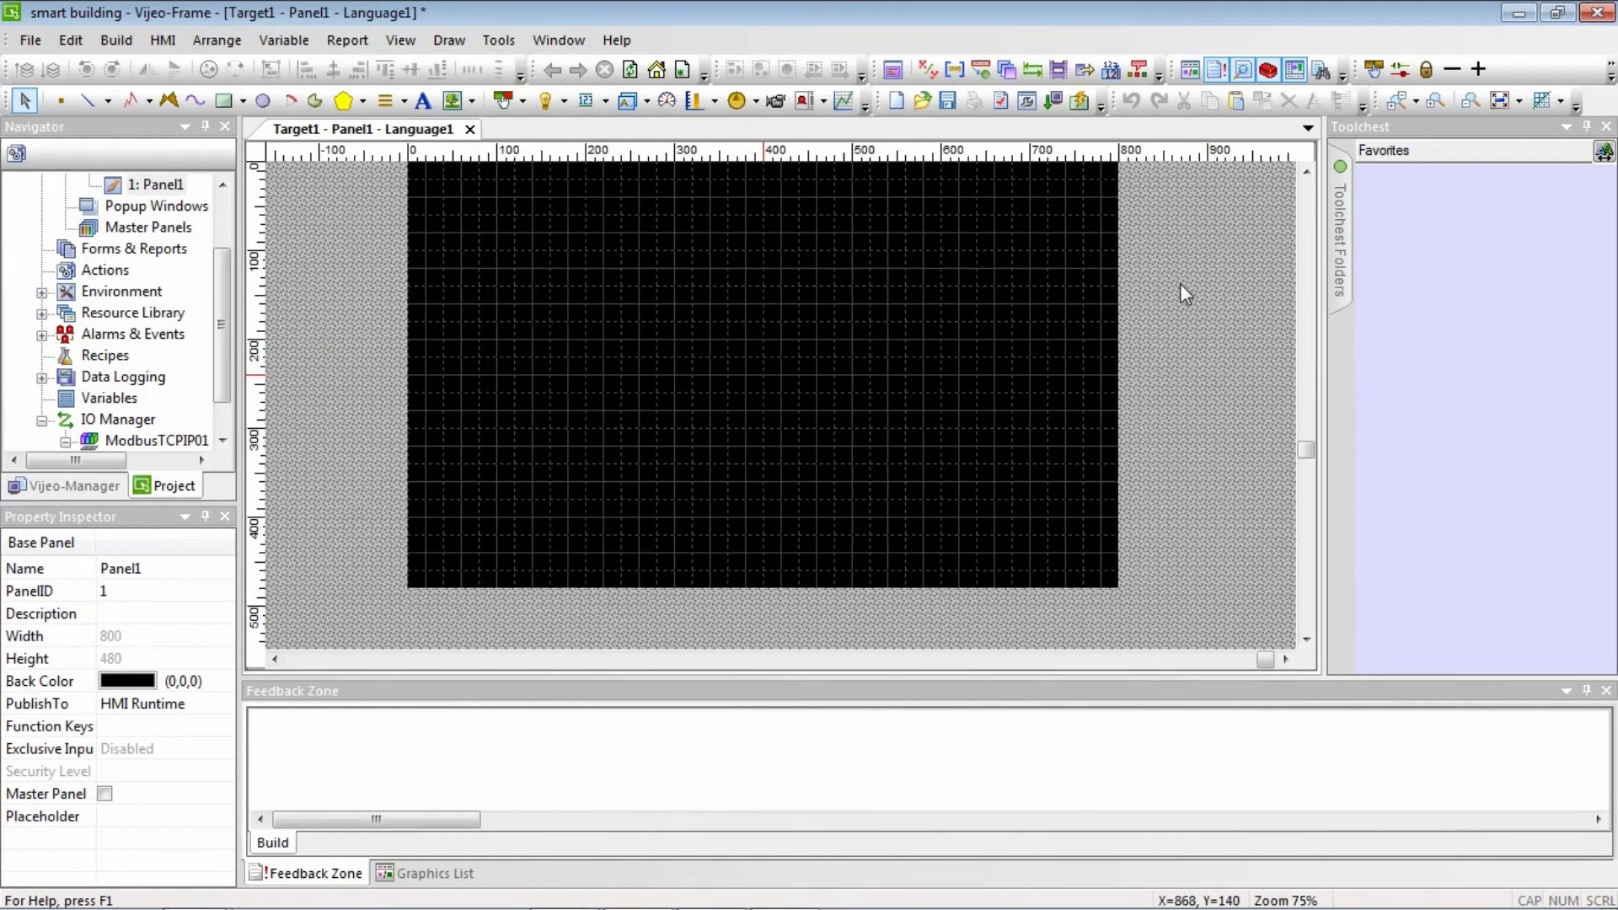
pyautogui.click(1307, 171)
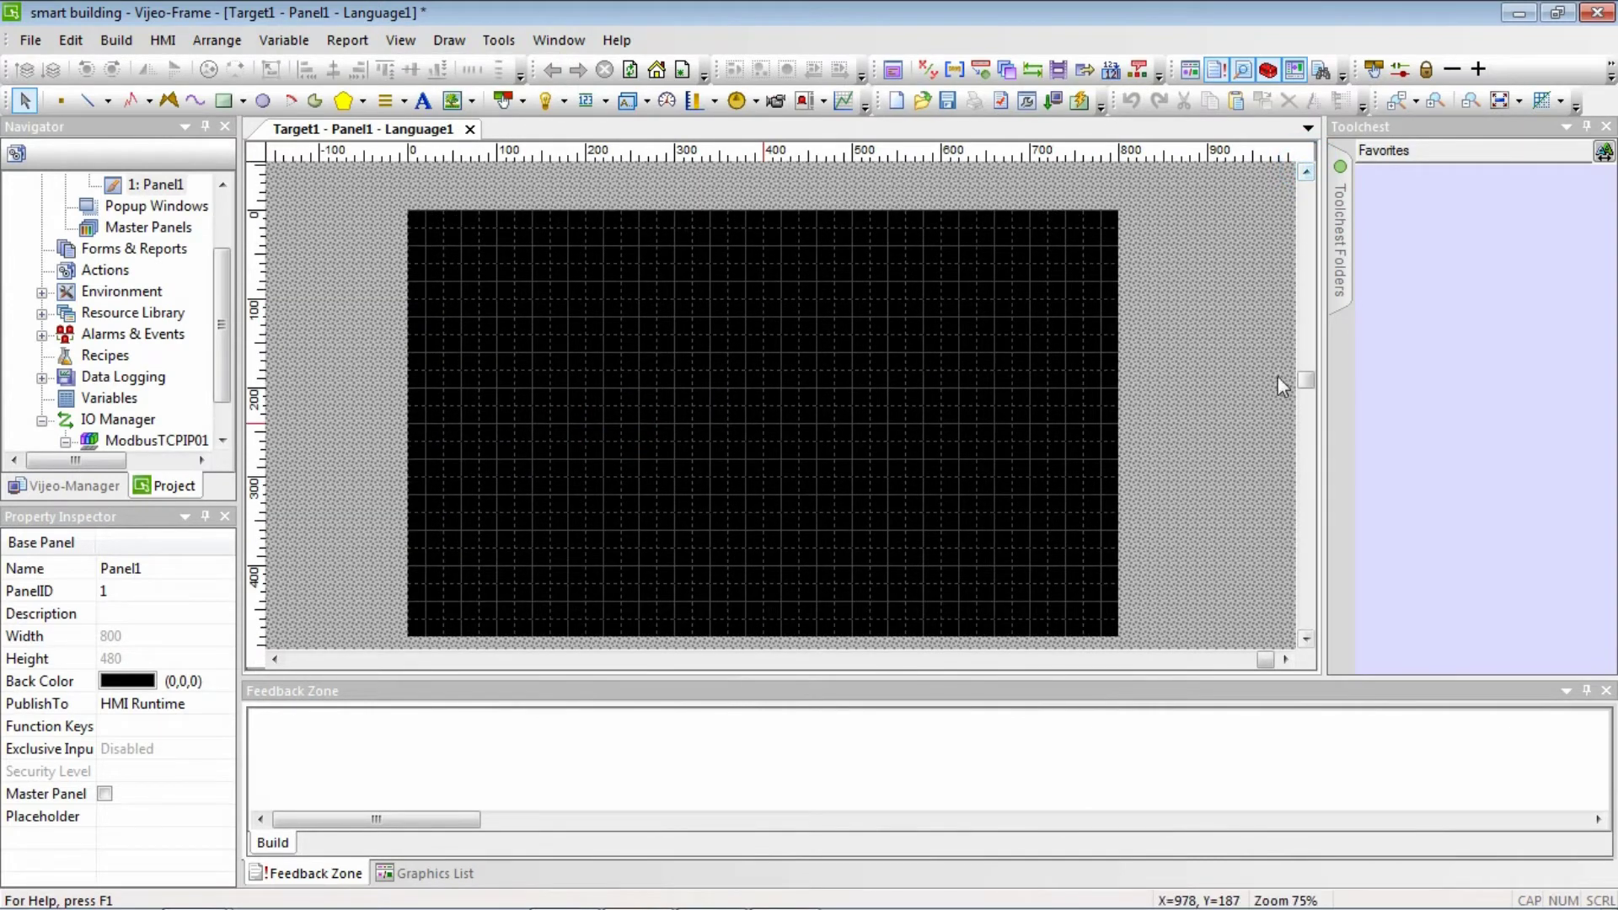
pyautogui.moveTo(1309, 380); pyautogui.dragTo(1312, 400)
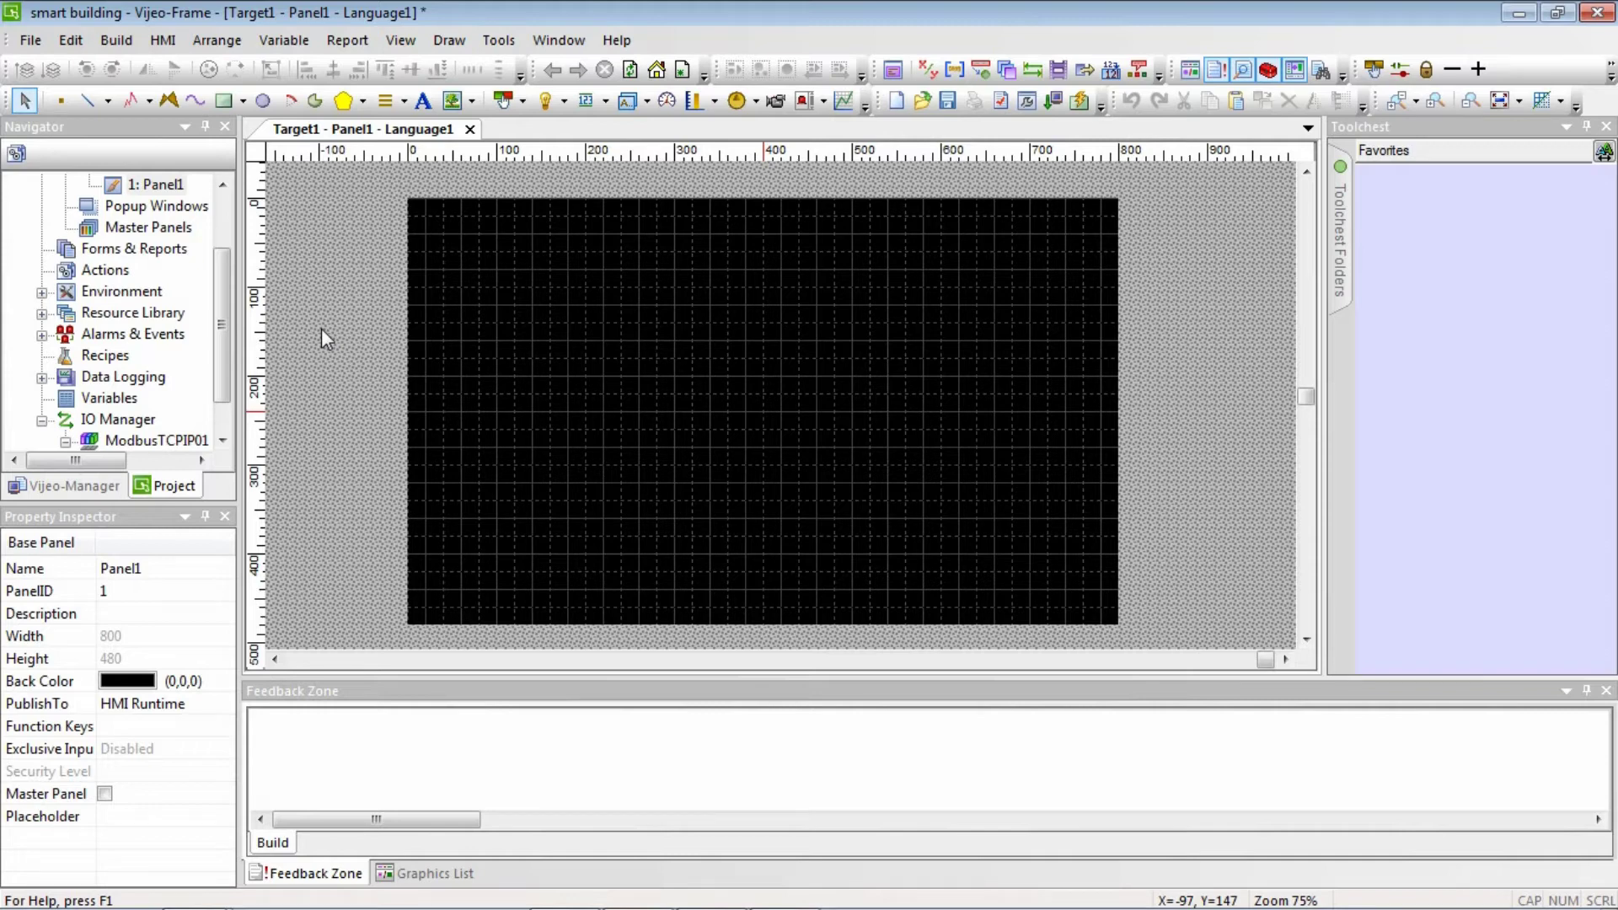
pyautogui.click(157, 46)
pyautogui.moveTo(257, 45)
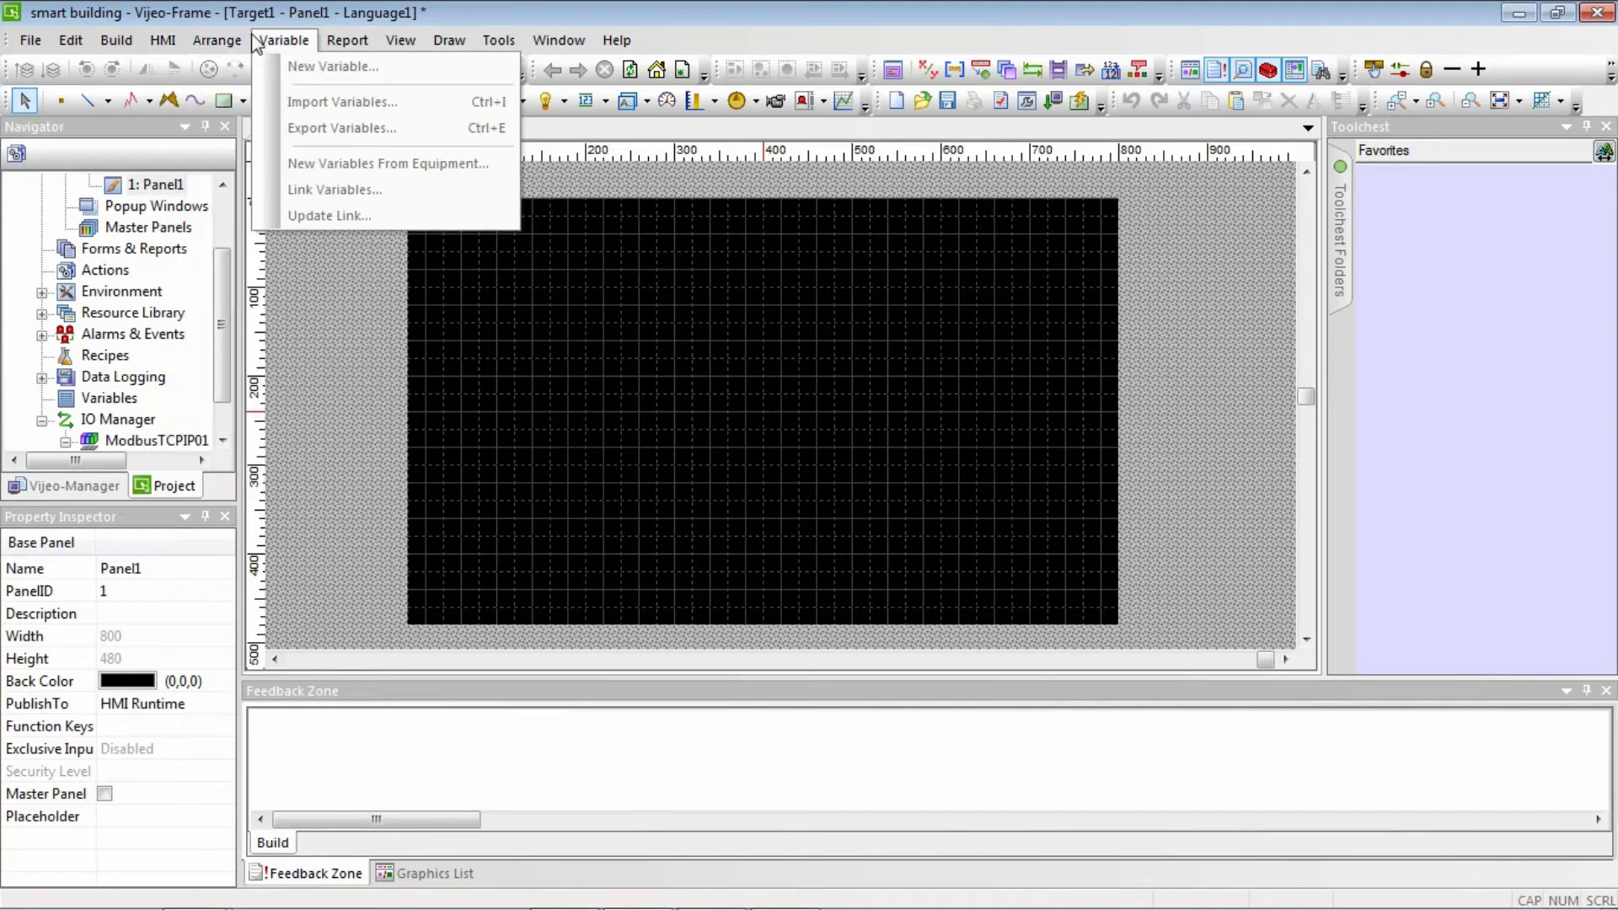
pyautogui.click(386, 307)
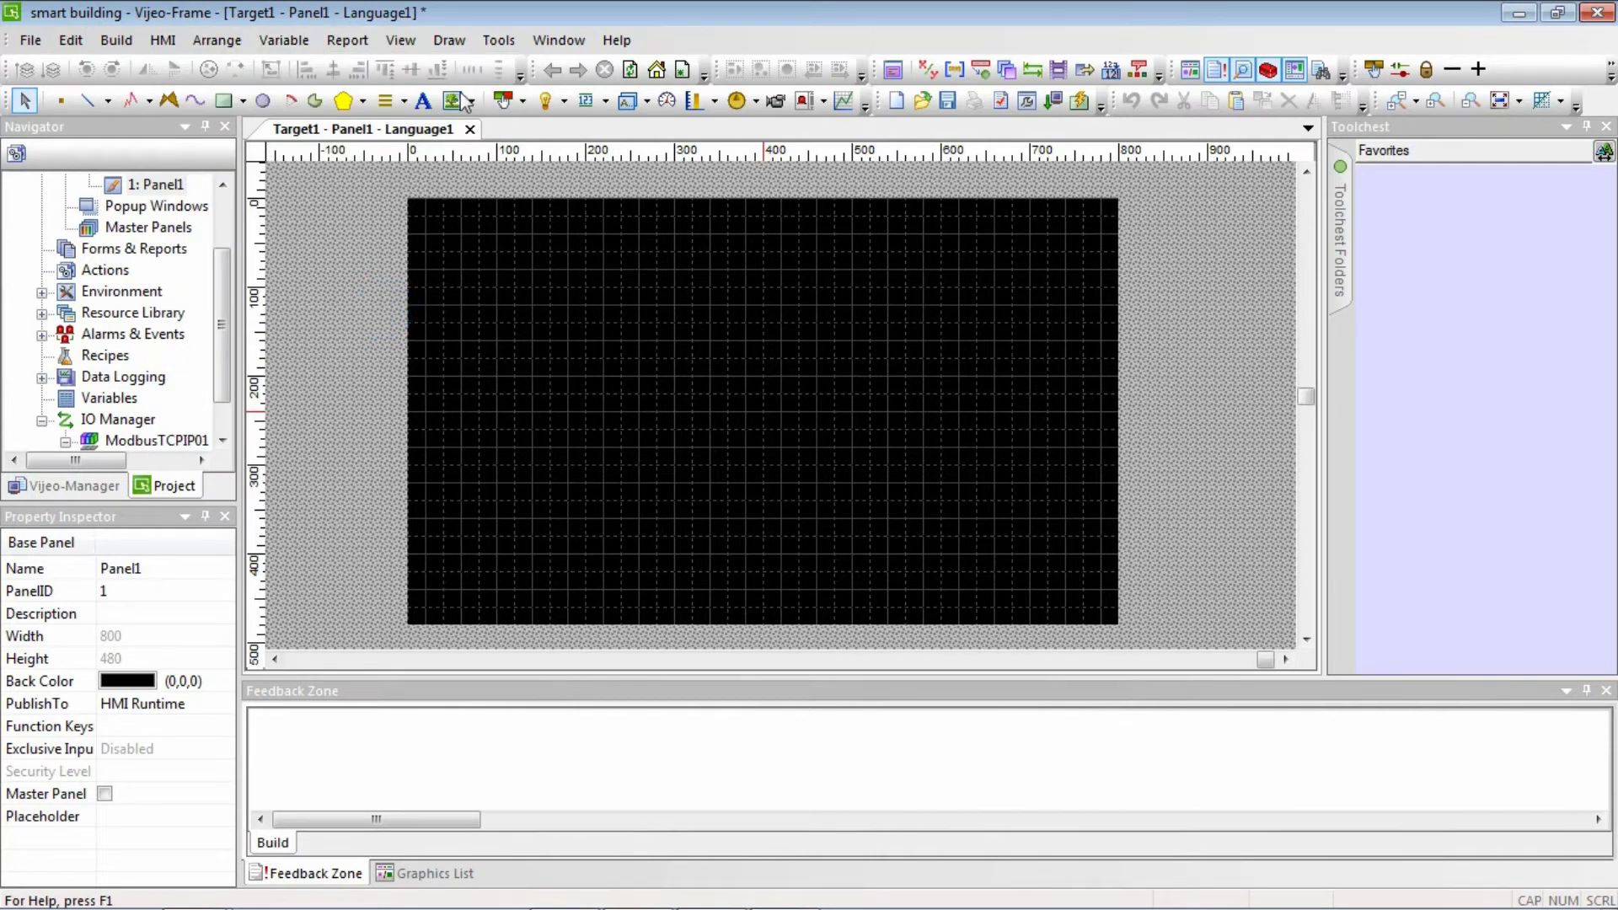
# Insert the floor plan image "Denah Rumah (1).jpeg" from Downloads so that it covers the entire panel.
pyautogui.click(454, 102)
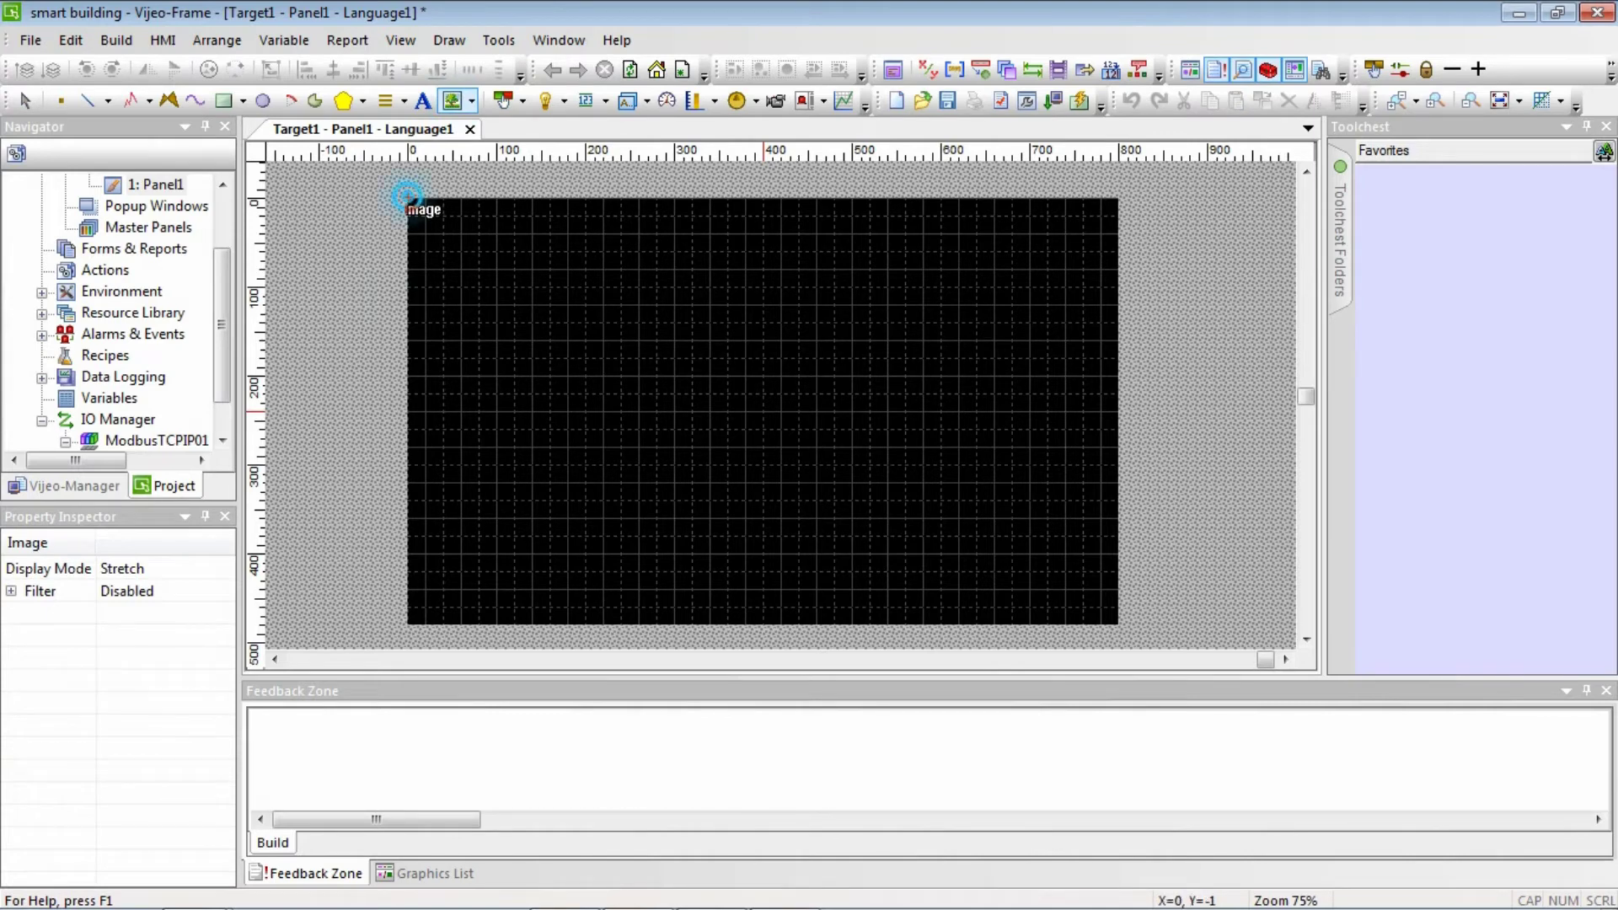
pyautogui.moveTo(408, 199); pyautogui.dragTo(1116, 633)
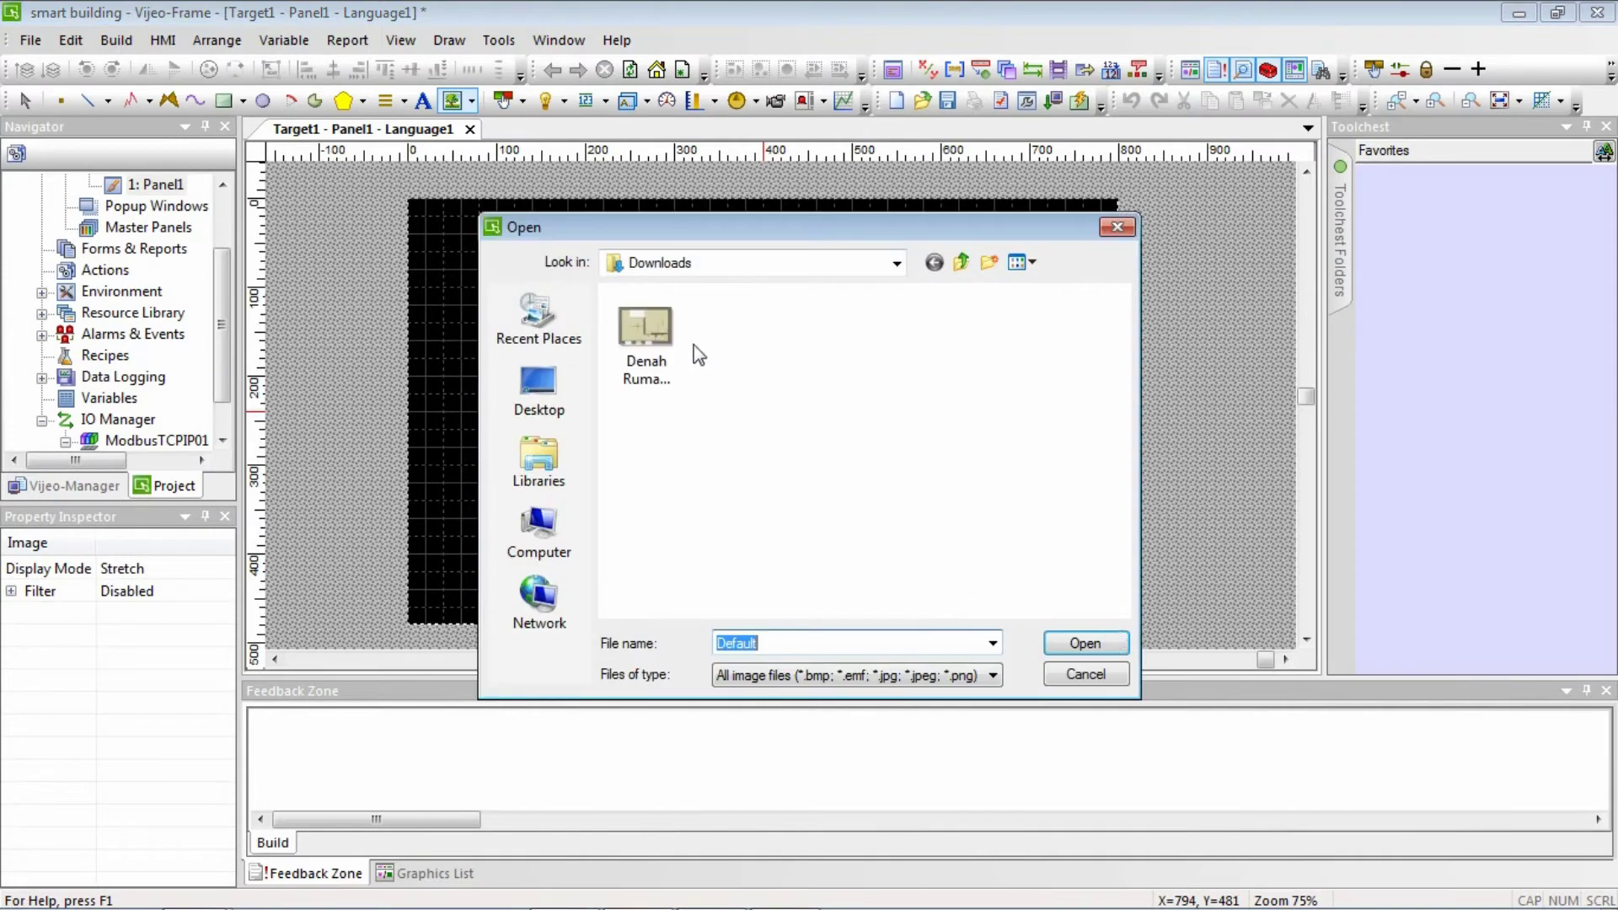
pyautogui.click(671, 344)
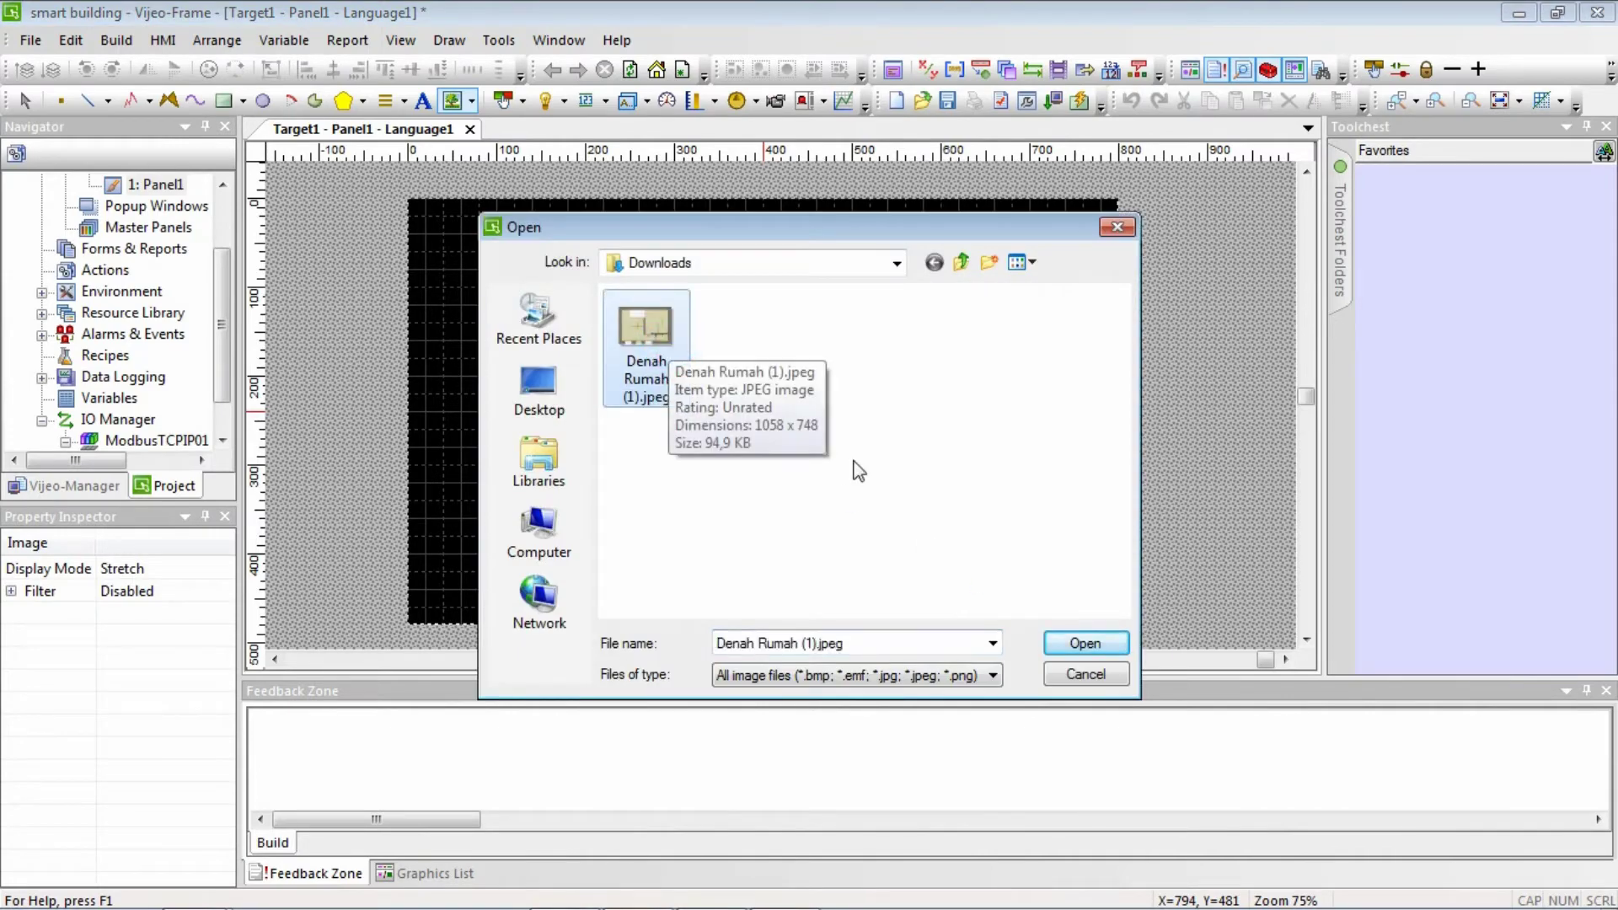
pyautogui.click(1091, 642)
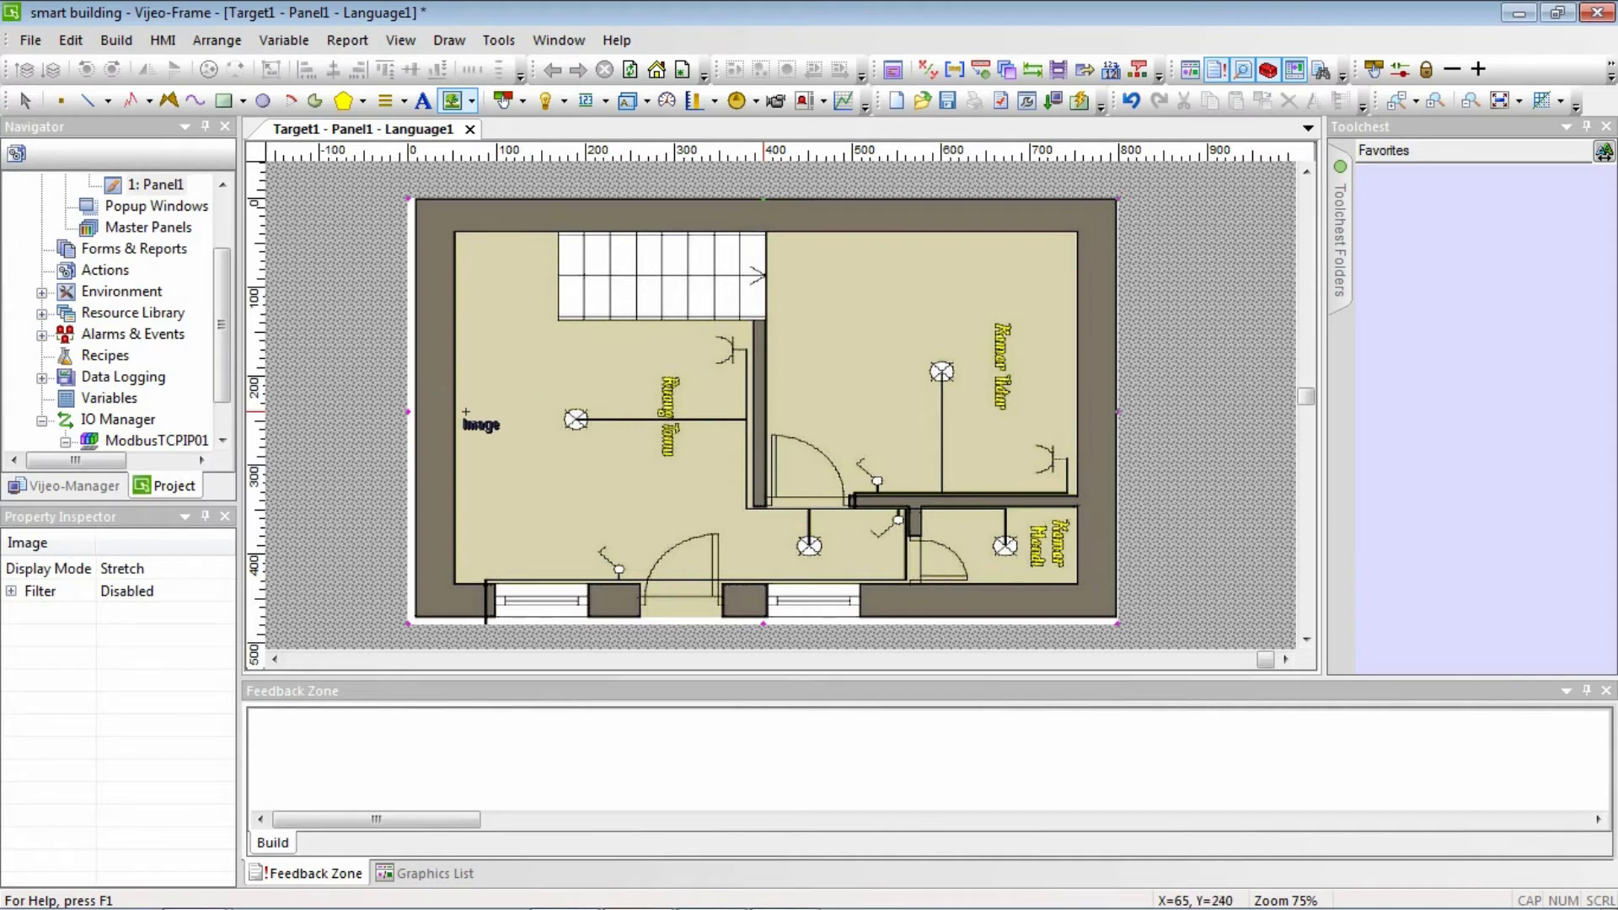
# Place a small switch on the floor plan at the wall switch symbol beside the entrance door.
pyautogui.click(504, 100)
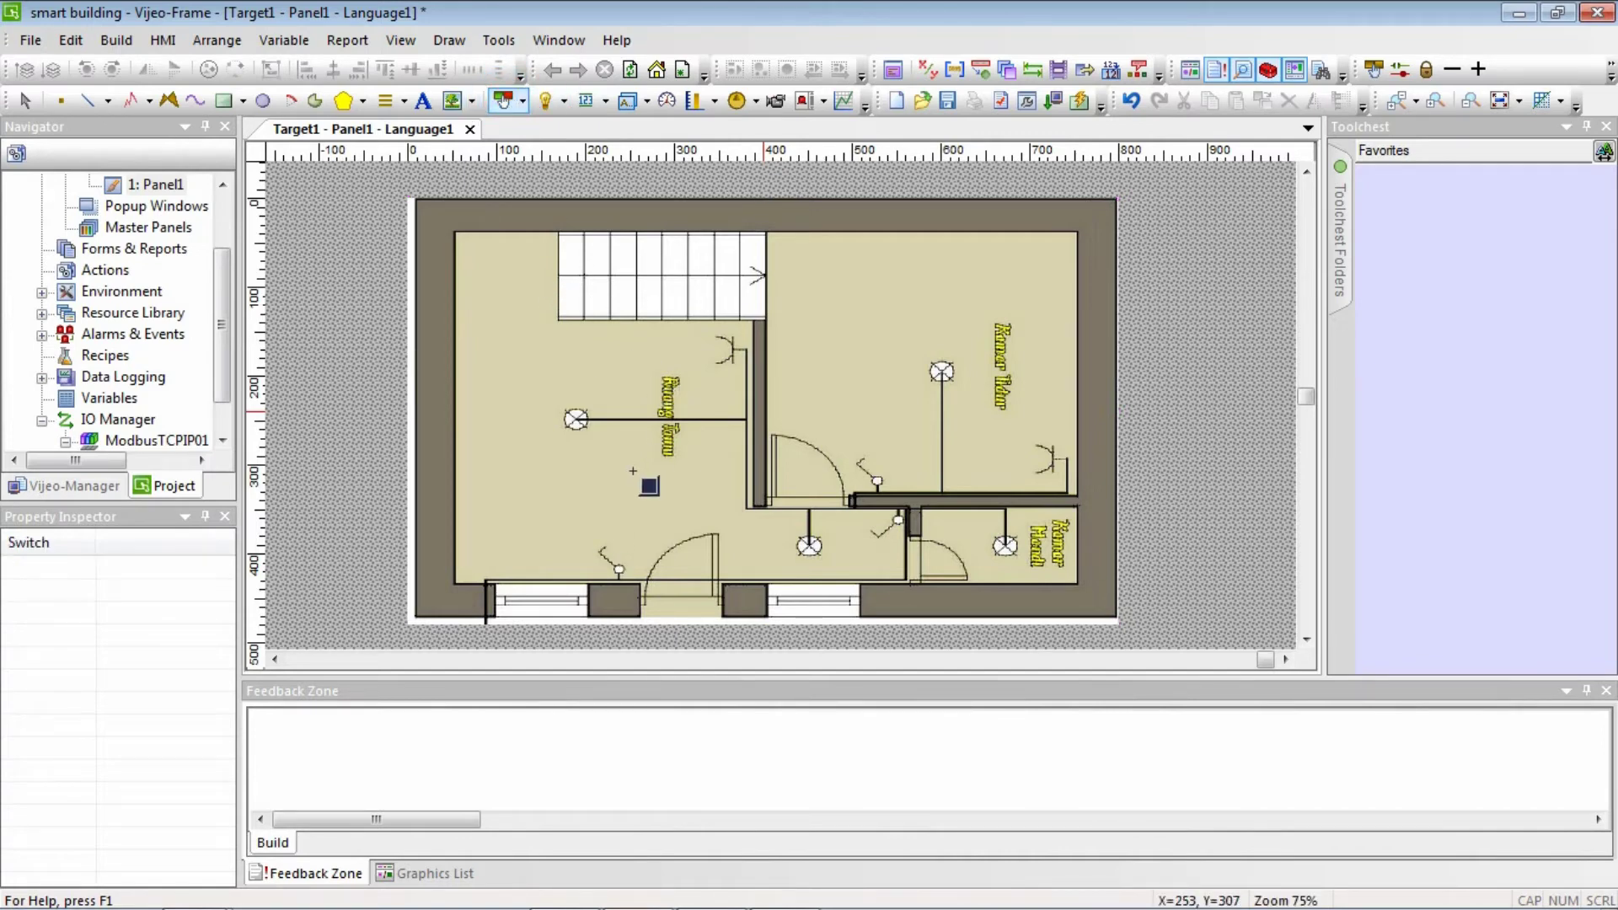
pyautogui.click(592, 545)
pyautogui.click(637, 582)
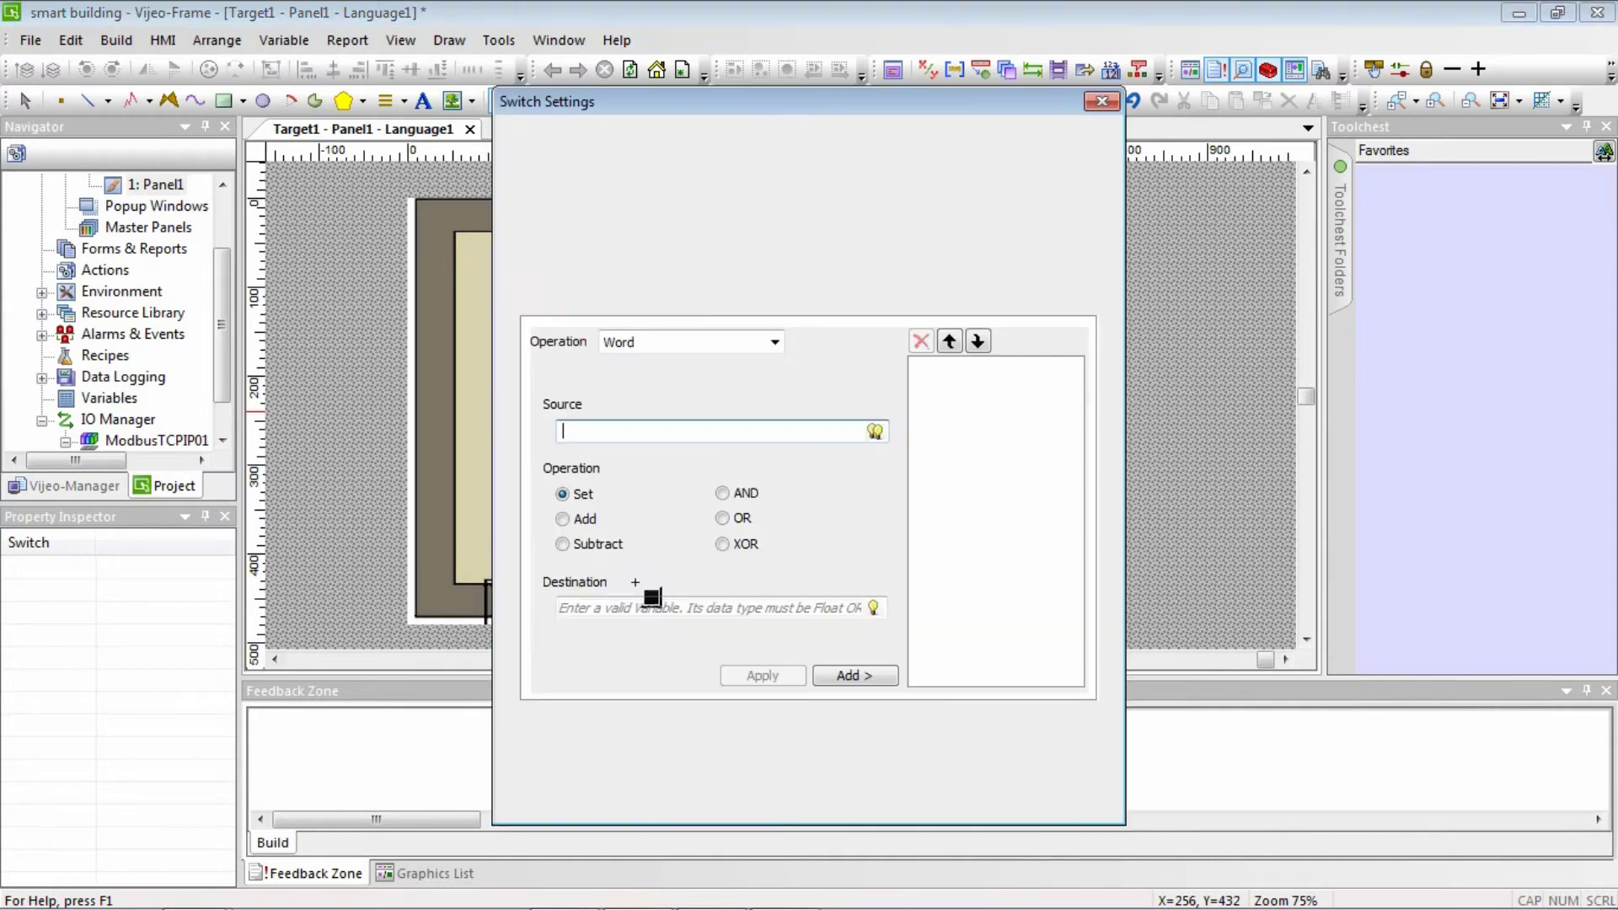
# Give the switch the Bitmap category and the green square style 00002.
pyautogui.click(998, 171)
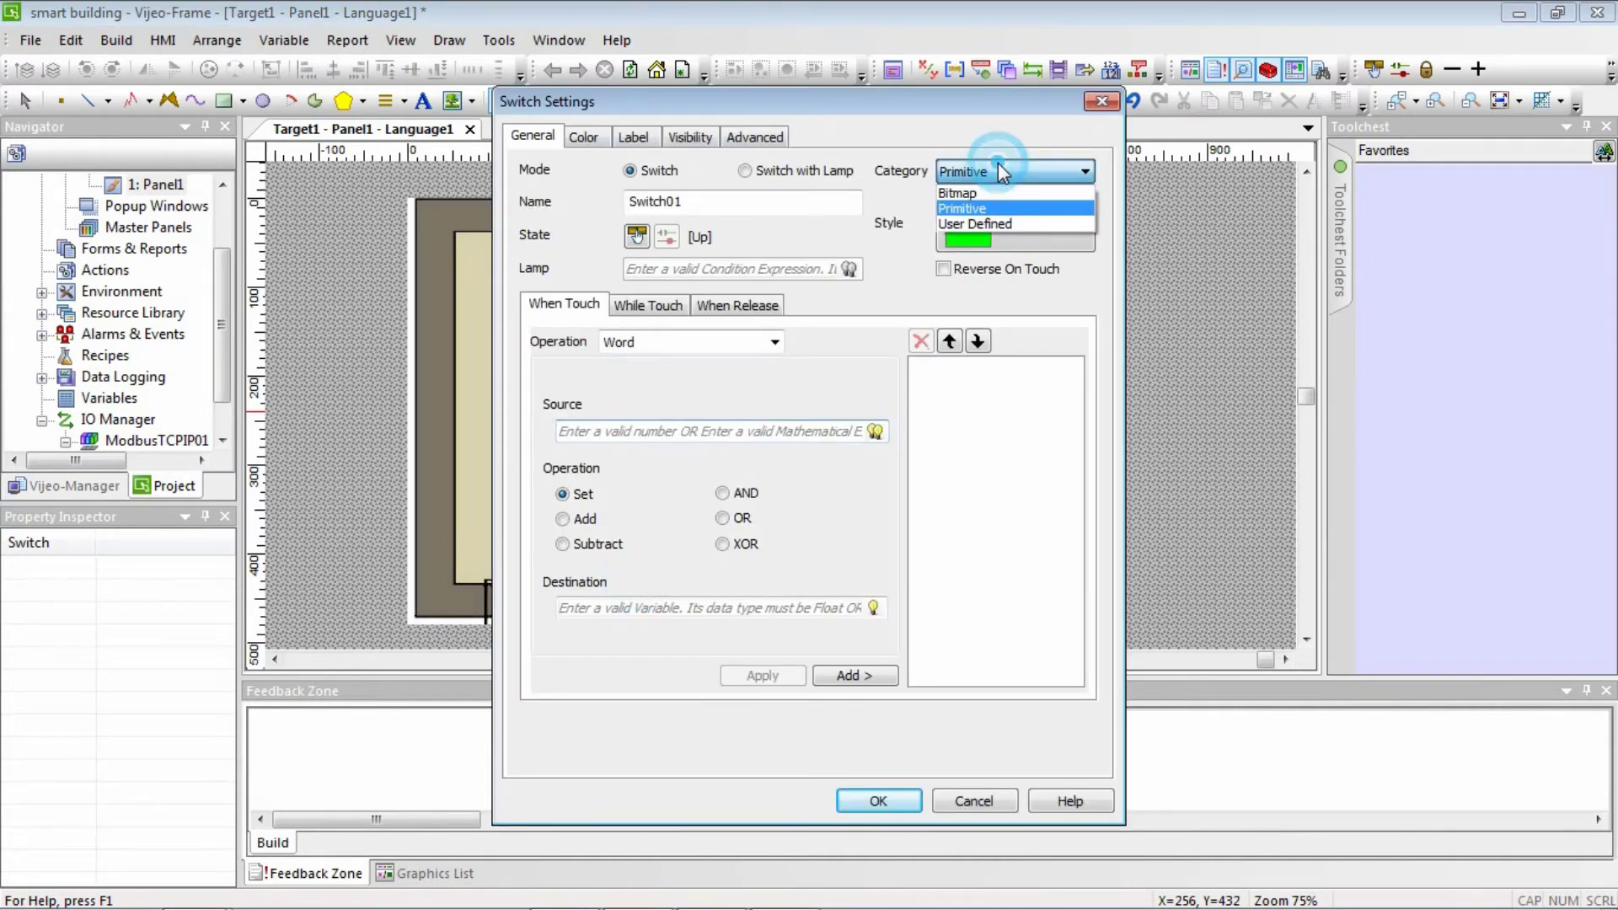
pyautogui.click(994, 187)
pyautogui.click(1001, 227)
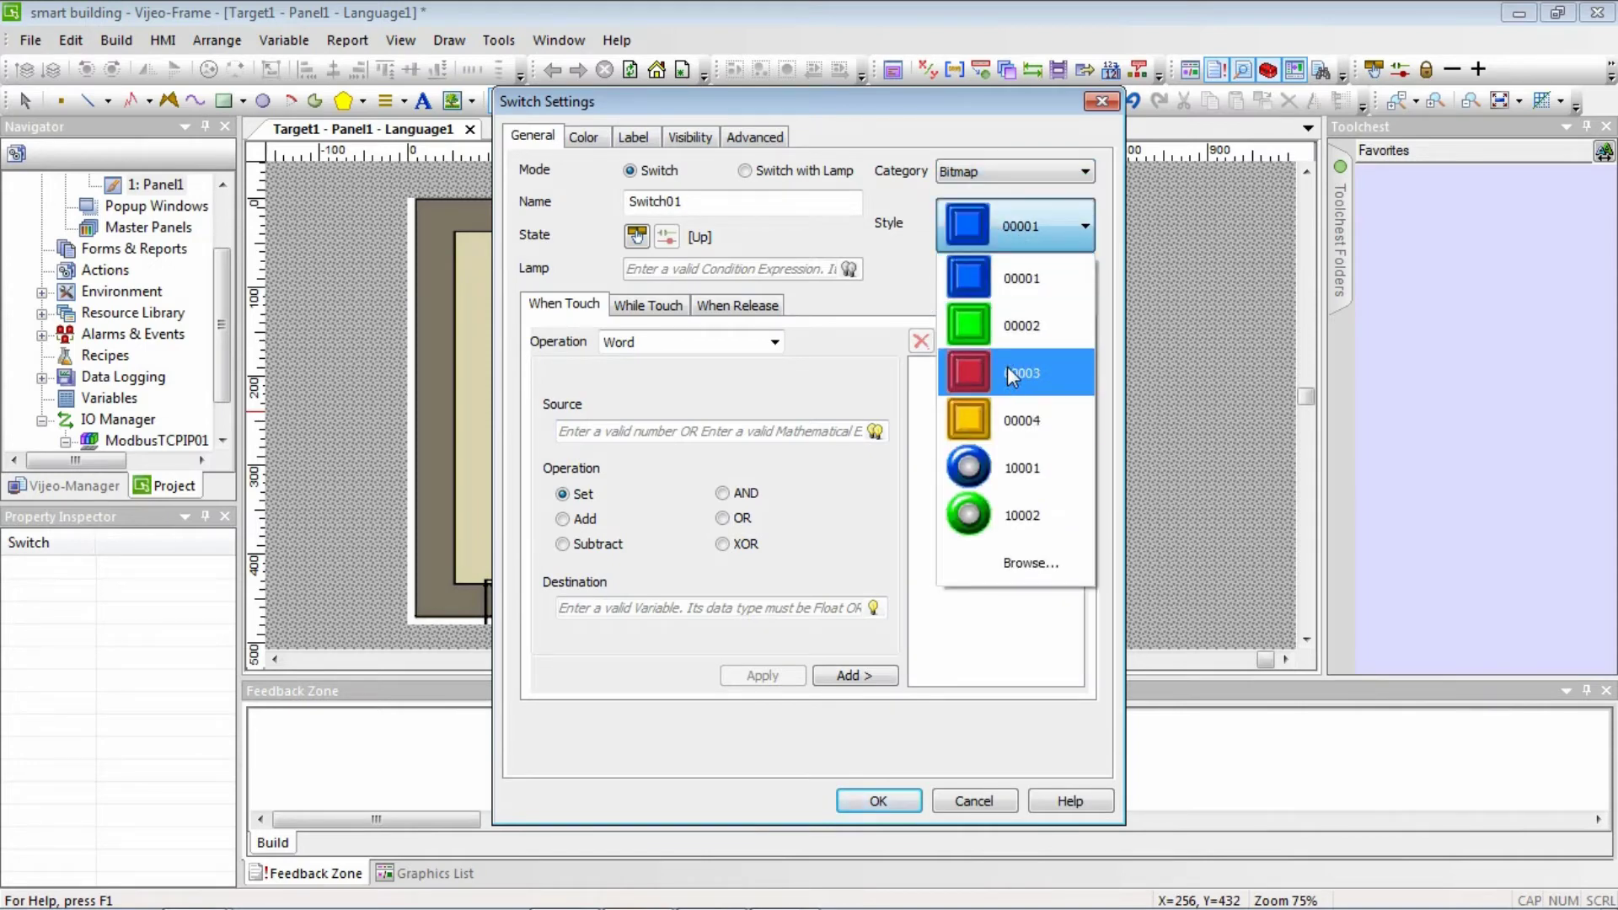
pyautogui.click(1008, 333)
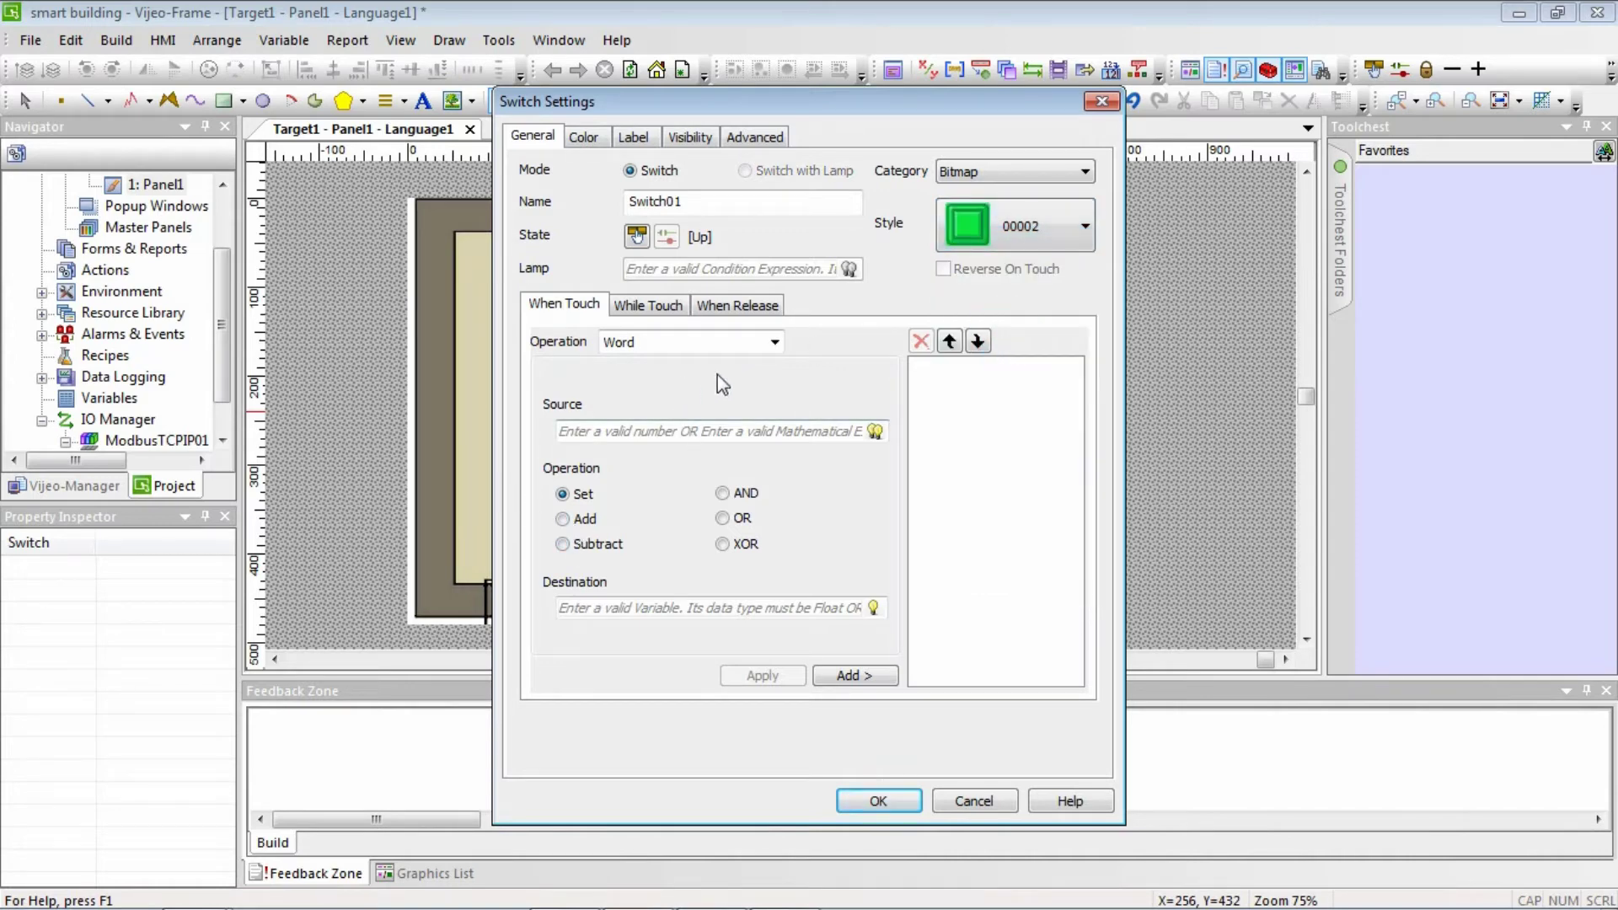
# Set the switch's touch operation to a Bit operation of type Toggle.
pyautogui.click(774, 341)
pyautogui.click(658, 423)
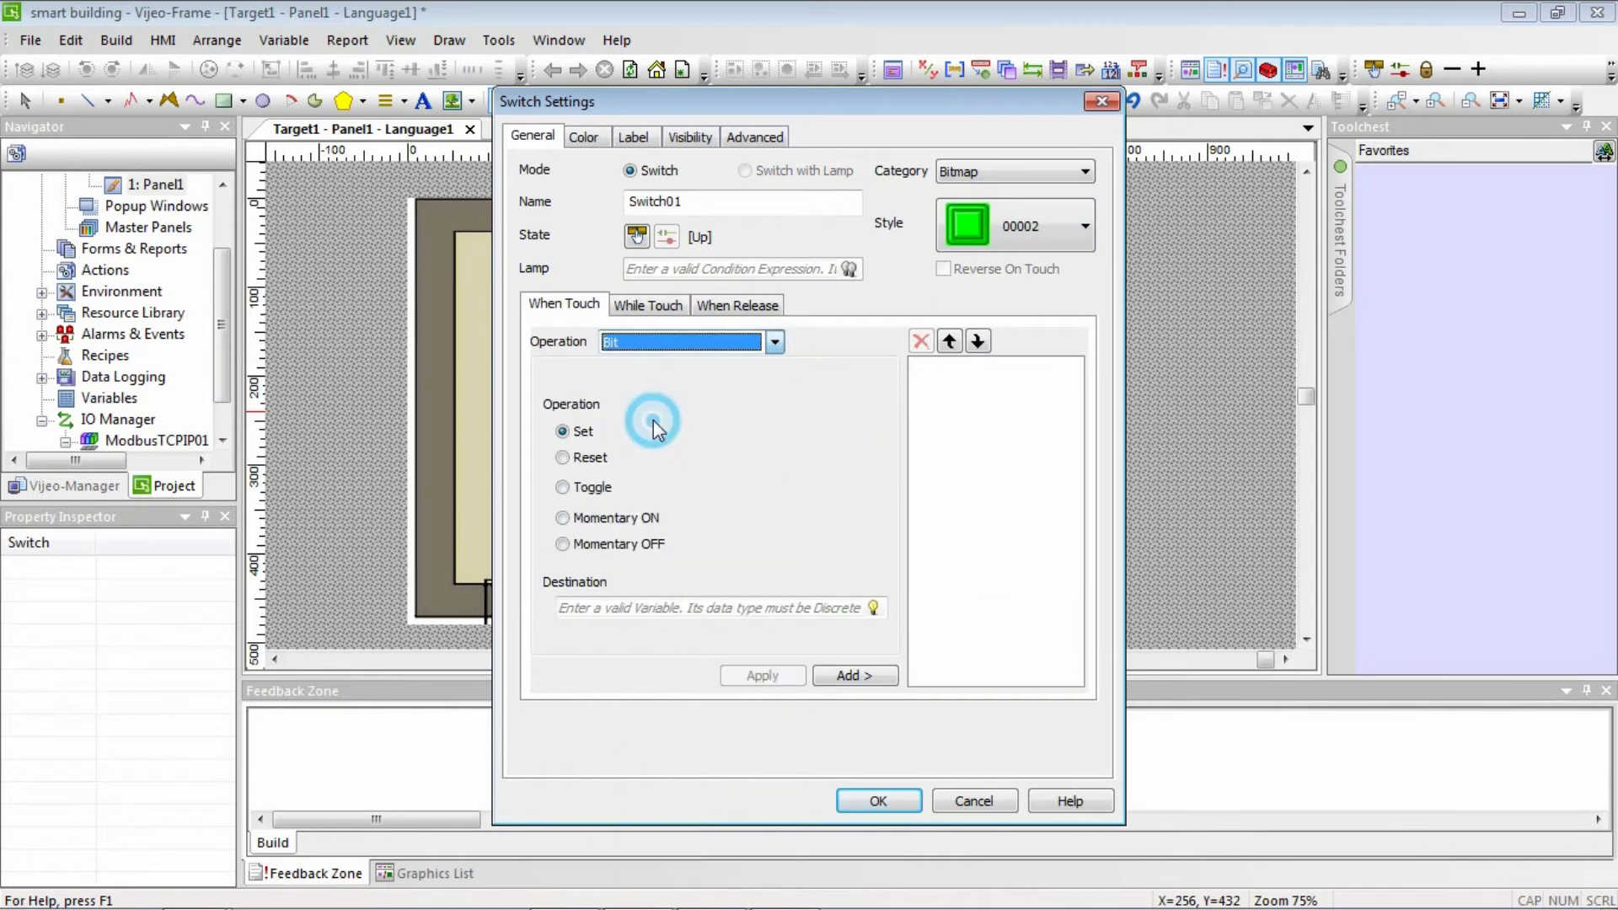
pyautogui.click(583, 488)
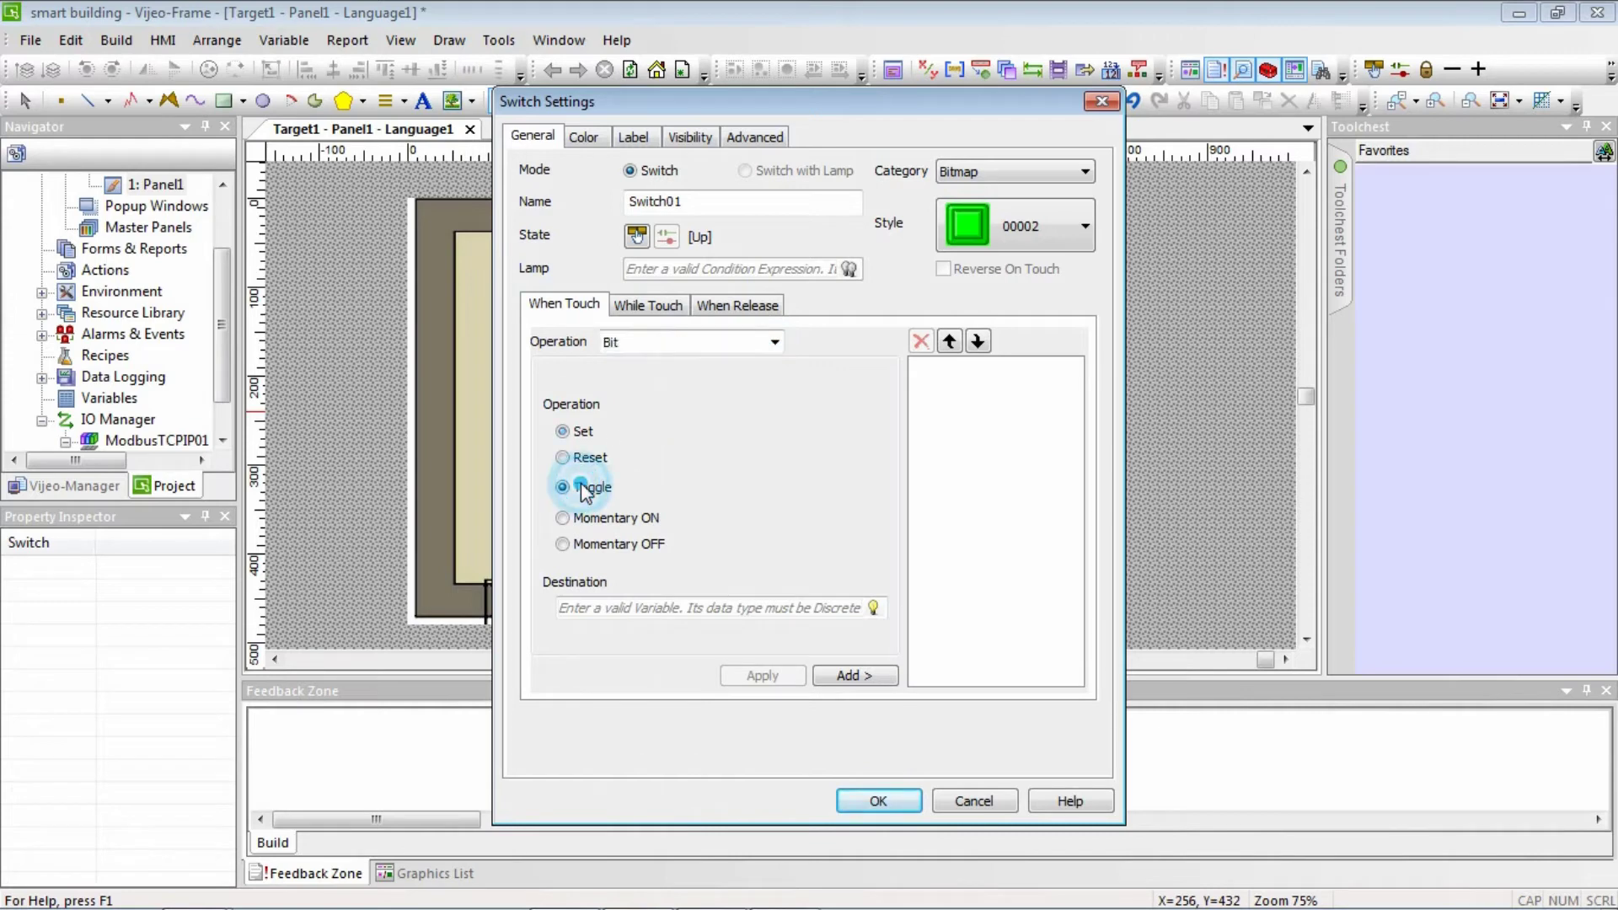
# Create an external BOOL variable Saklar_Tamu on ModbusEquipment01 with device address %M0 for the toggle's destination.
pyautogui.click(873, 608)
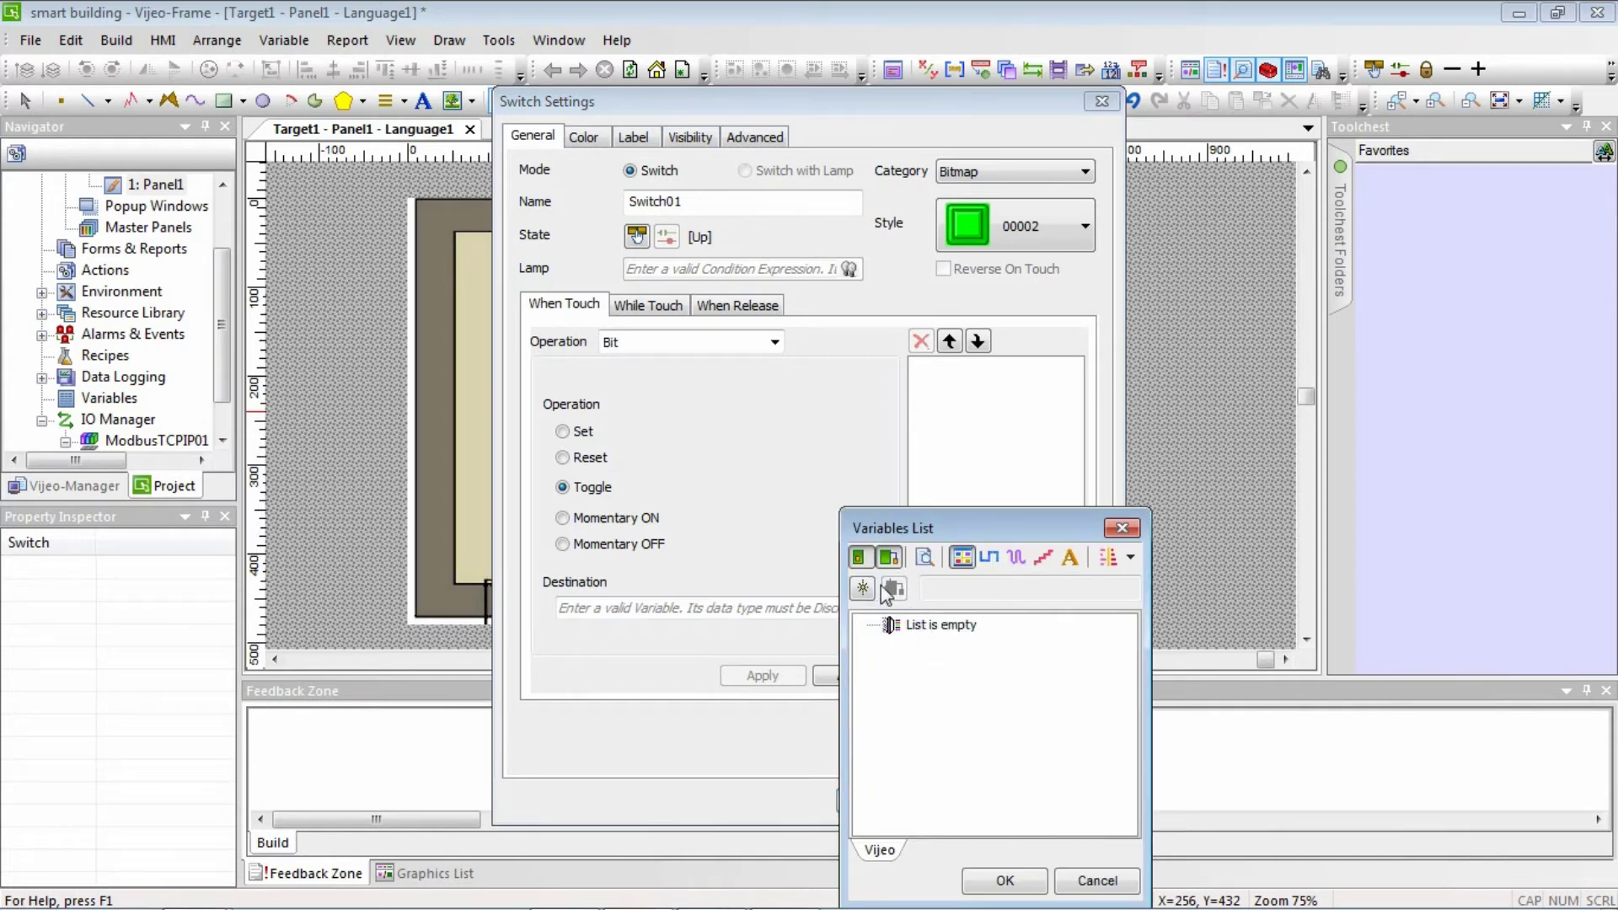
pyautogui.click(863, 589)
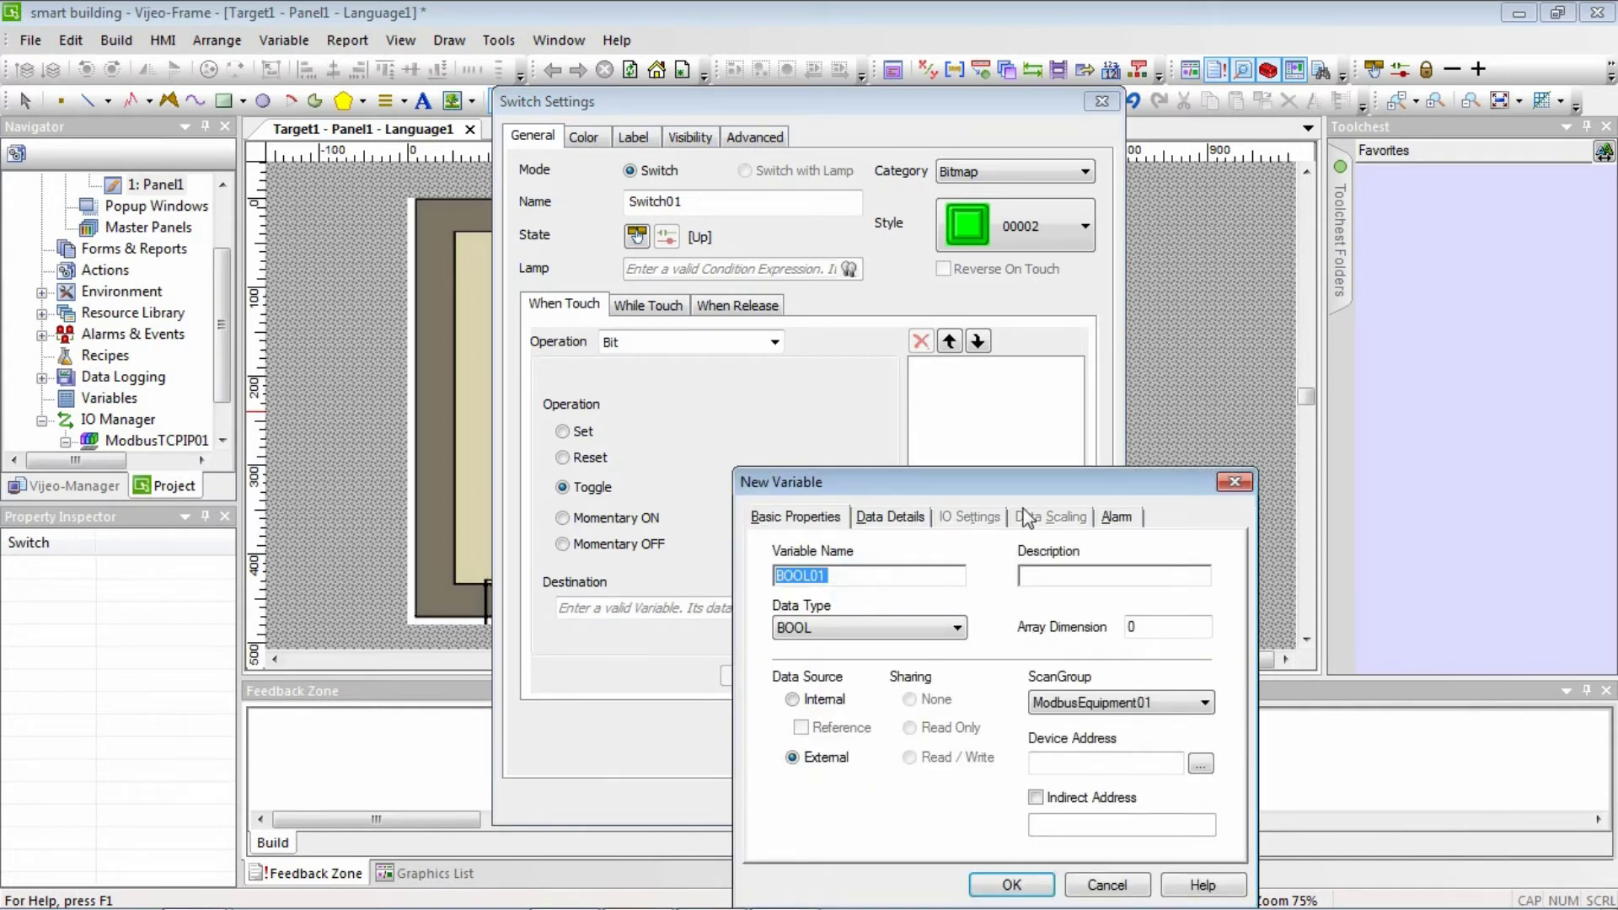
pyautogui.moveTo(1028, 489); pyautogui.dragTo(1036, 357)
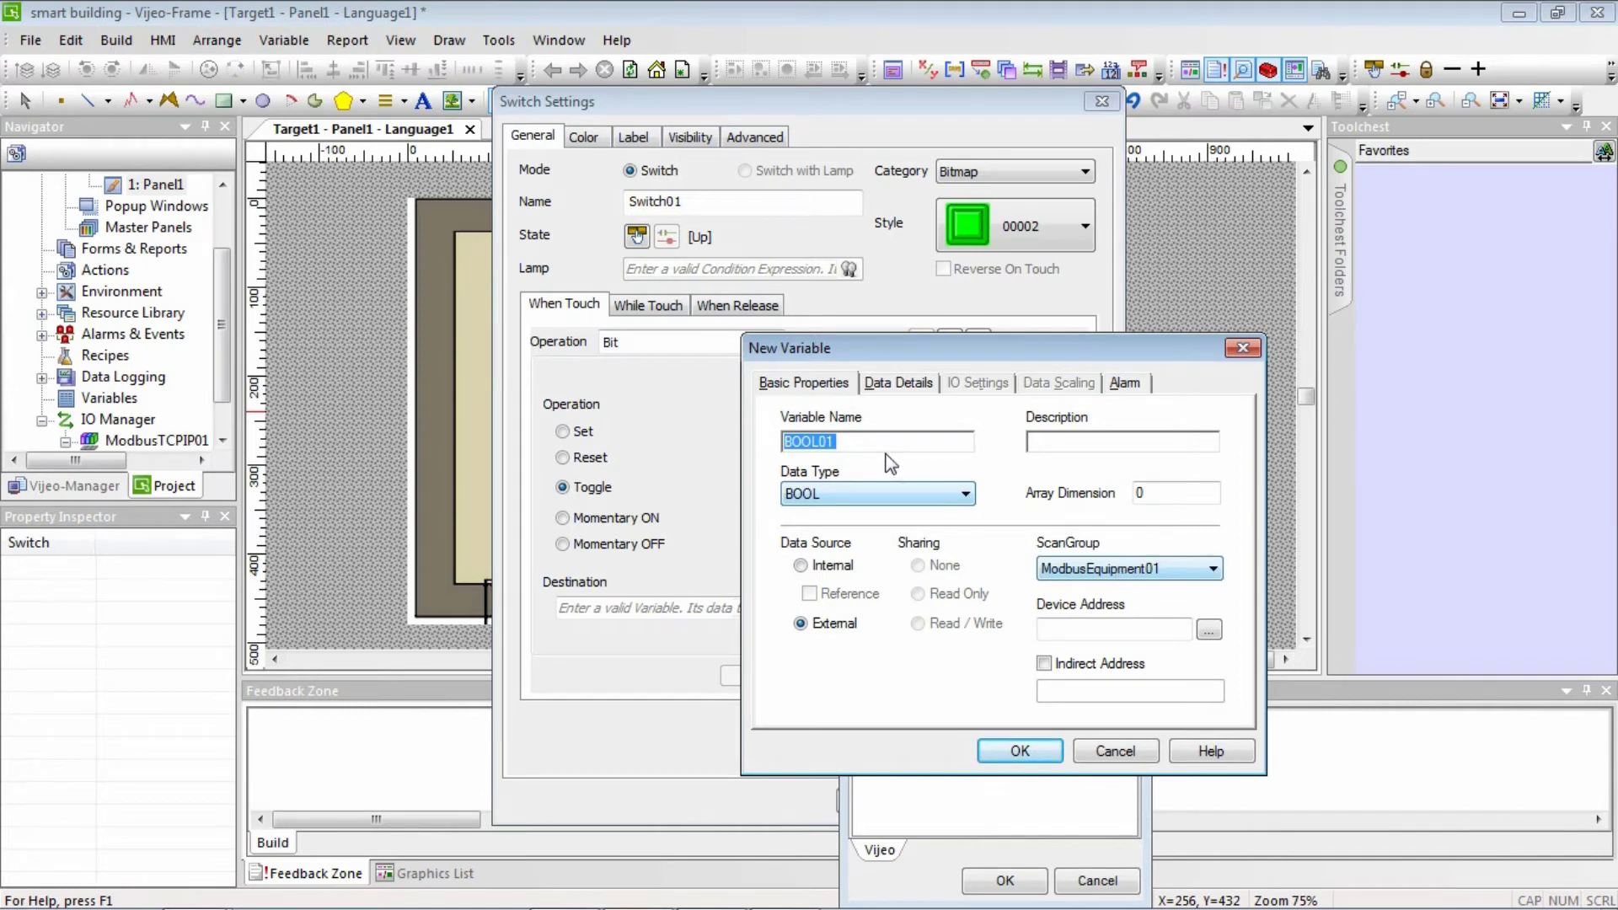
pyautogui.write('S')
pyautogui.write('aklar_Tamu')
pyautogui.click(1212, 633)
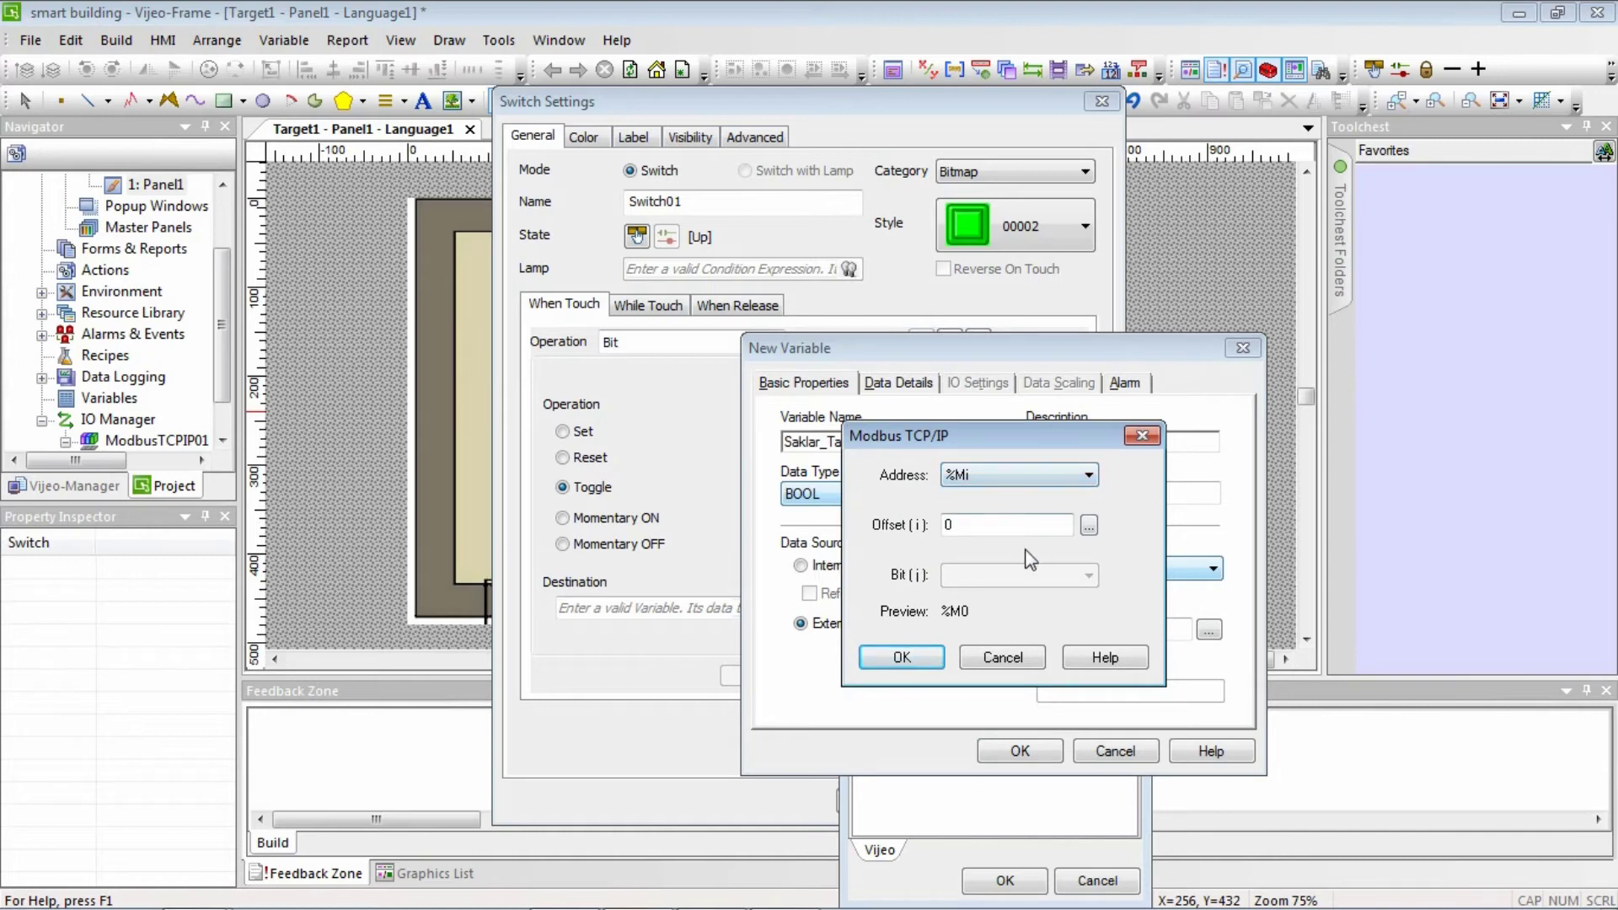
pyautogui.click(900, 657)
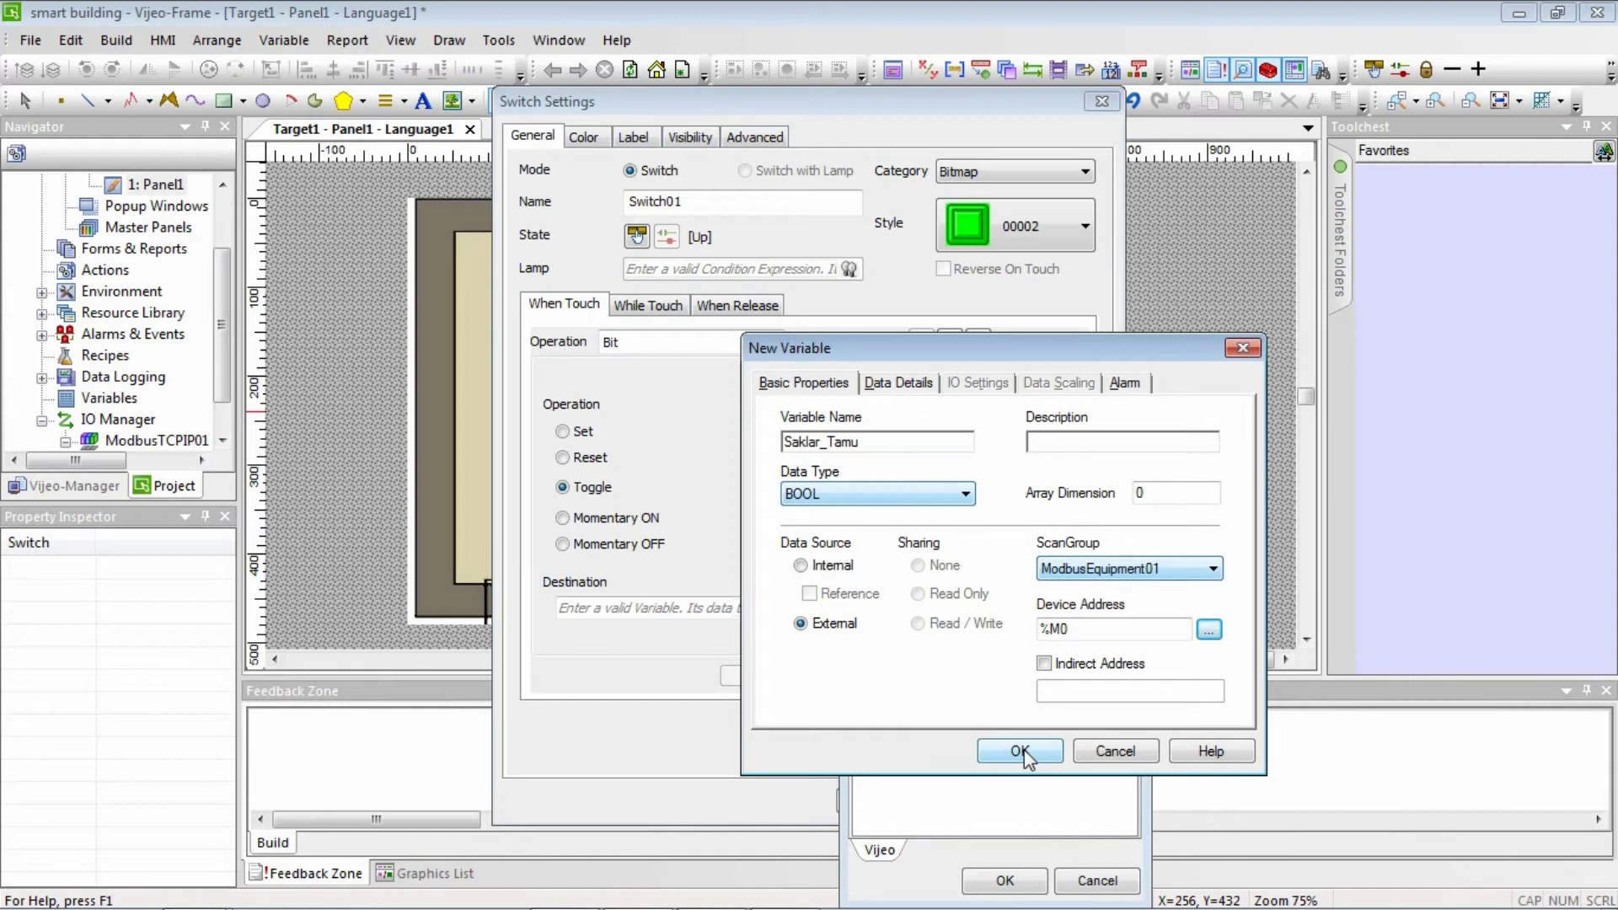
pyautogui.click(939, 494)
pyautogui.click(940, 498)
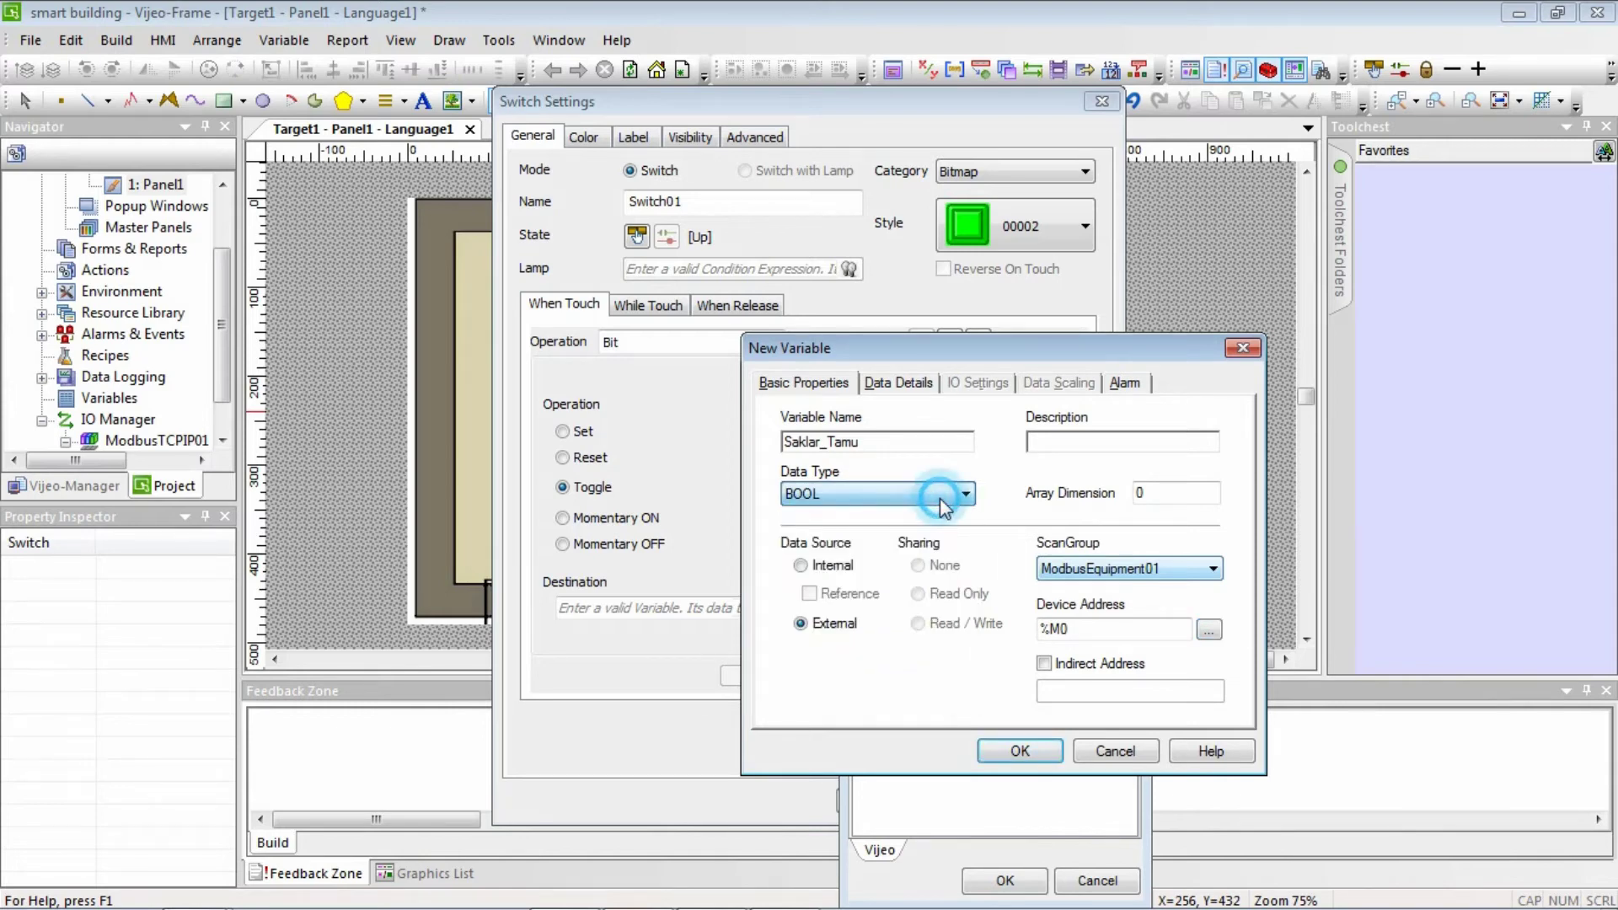
pyautogui.click(1018, 751)
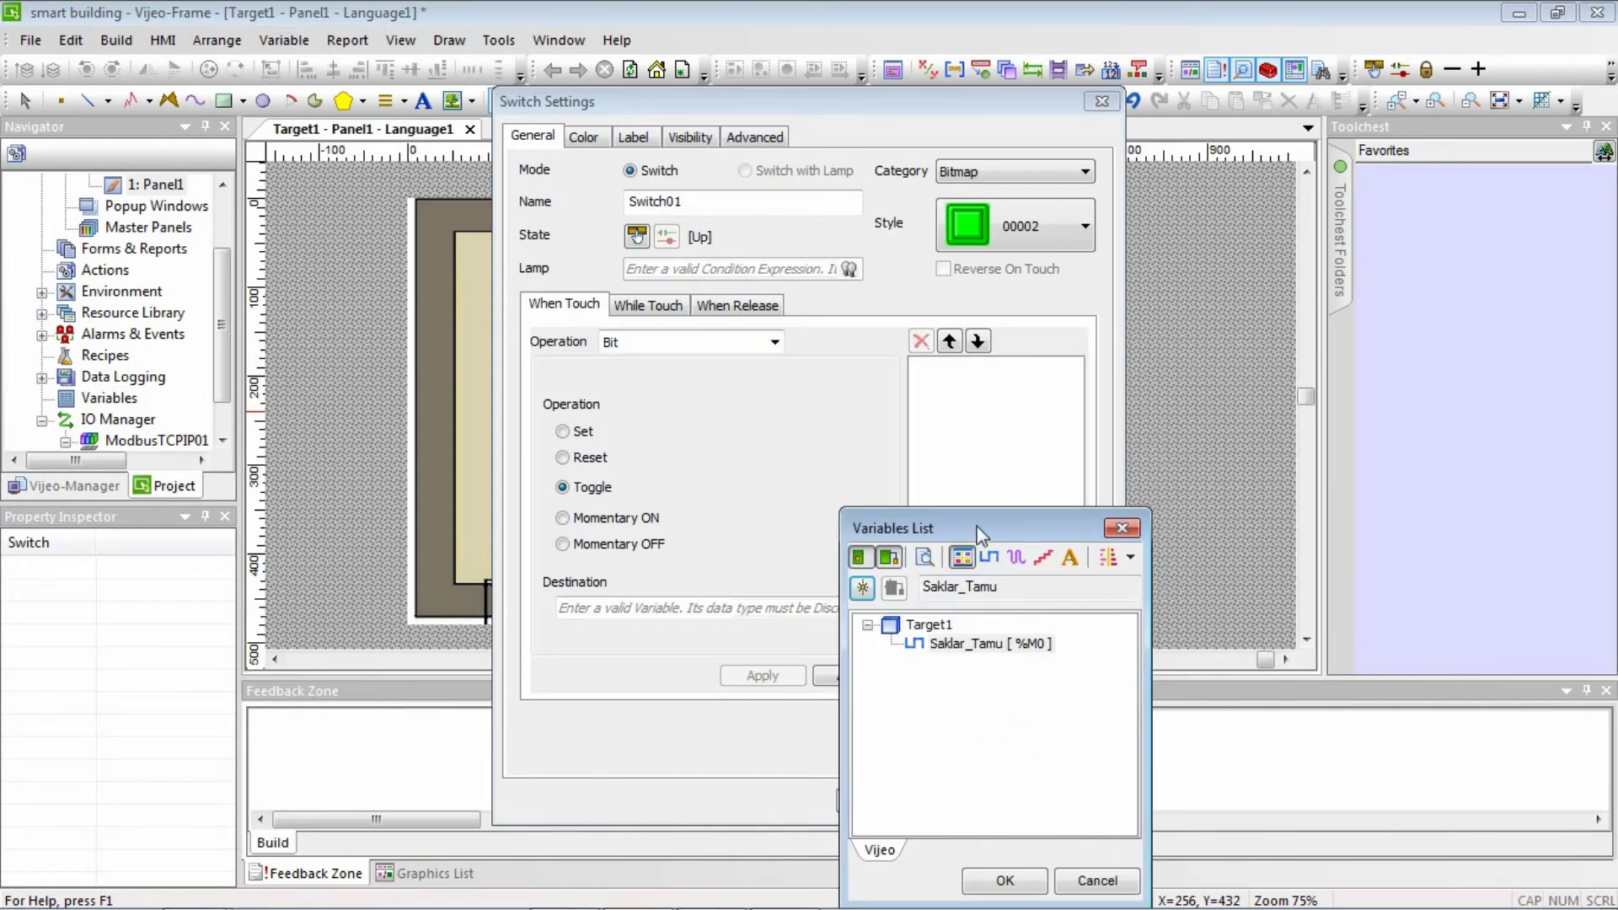
# Use Saklar_Tamu as the toggle destination, add the action to the switch's touch operations and accept the switch settings.
pyautogui.moveTo(978, 528); pyautogui.dragTo(1063, 363)
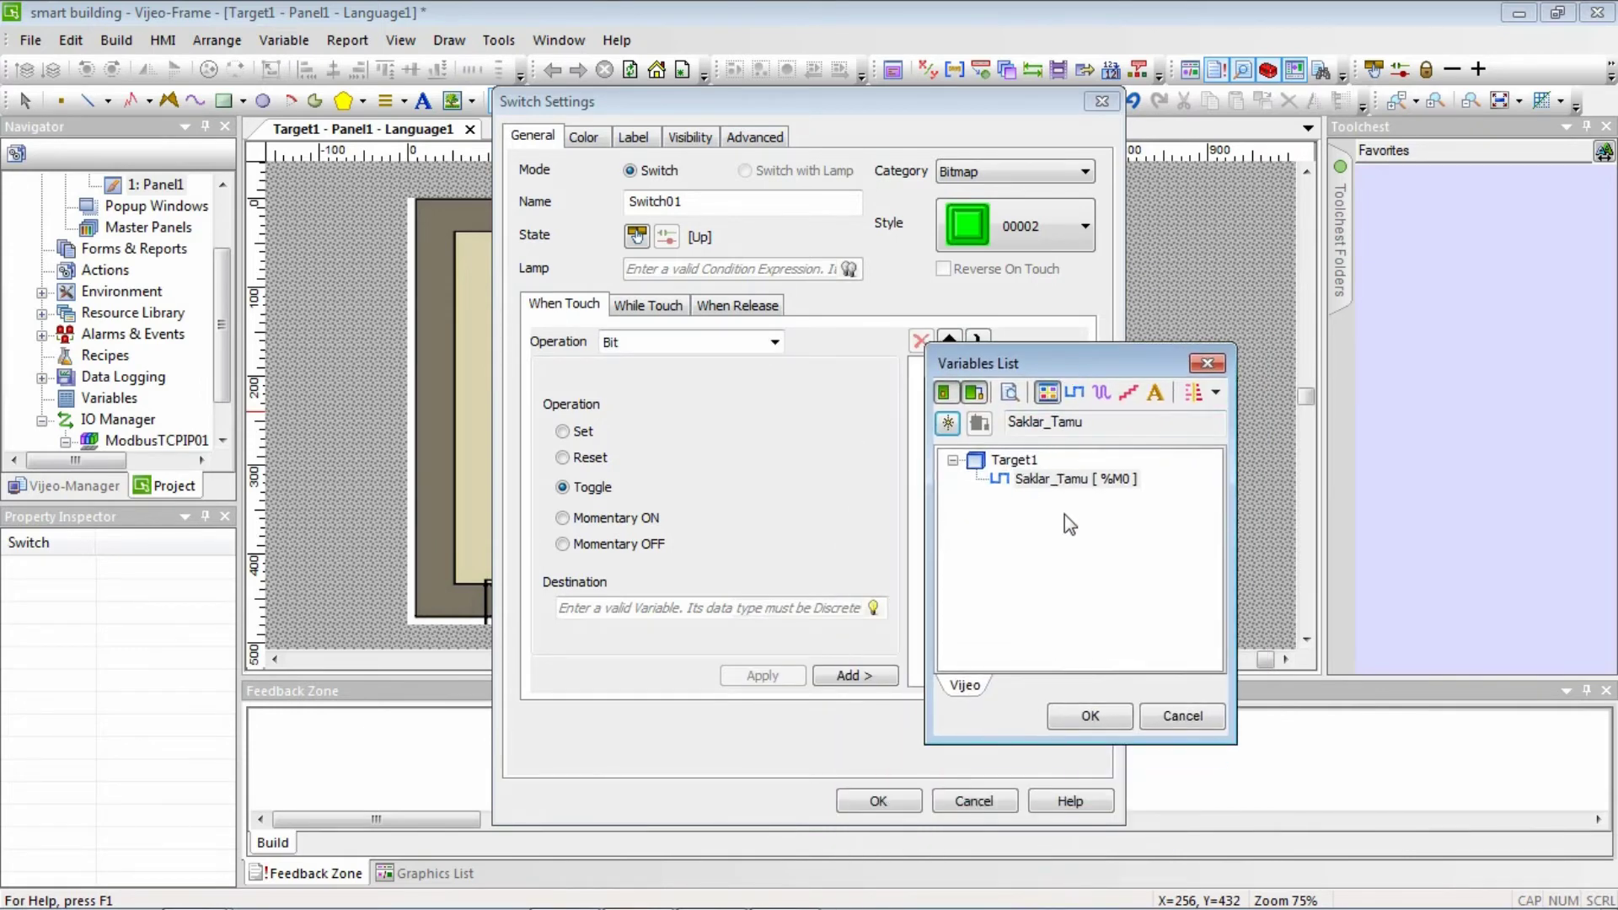
pyautogui.click(1106, 714)
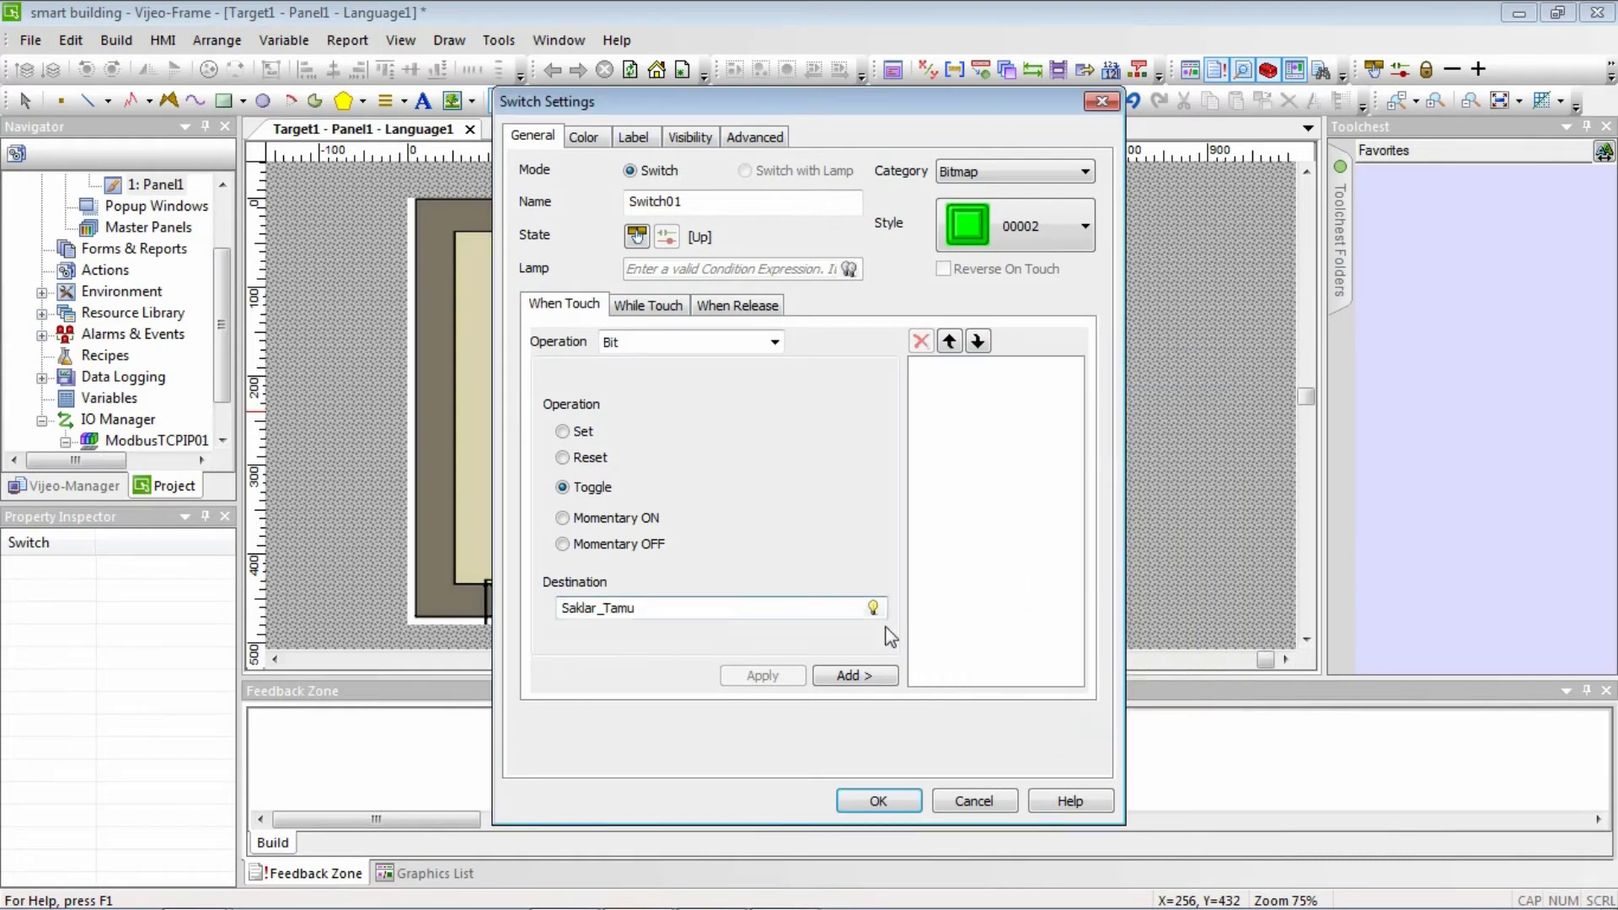
pyautogui.click(870, 680)
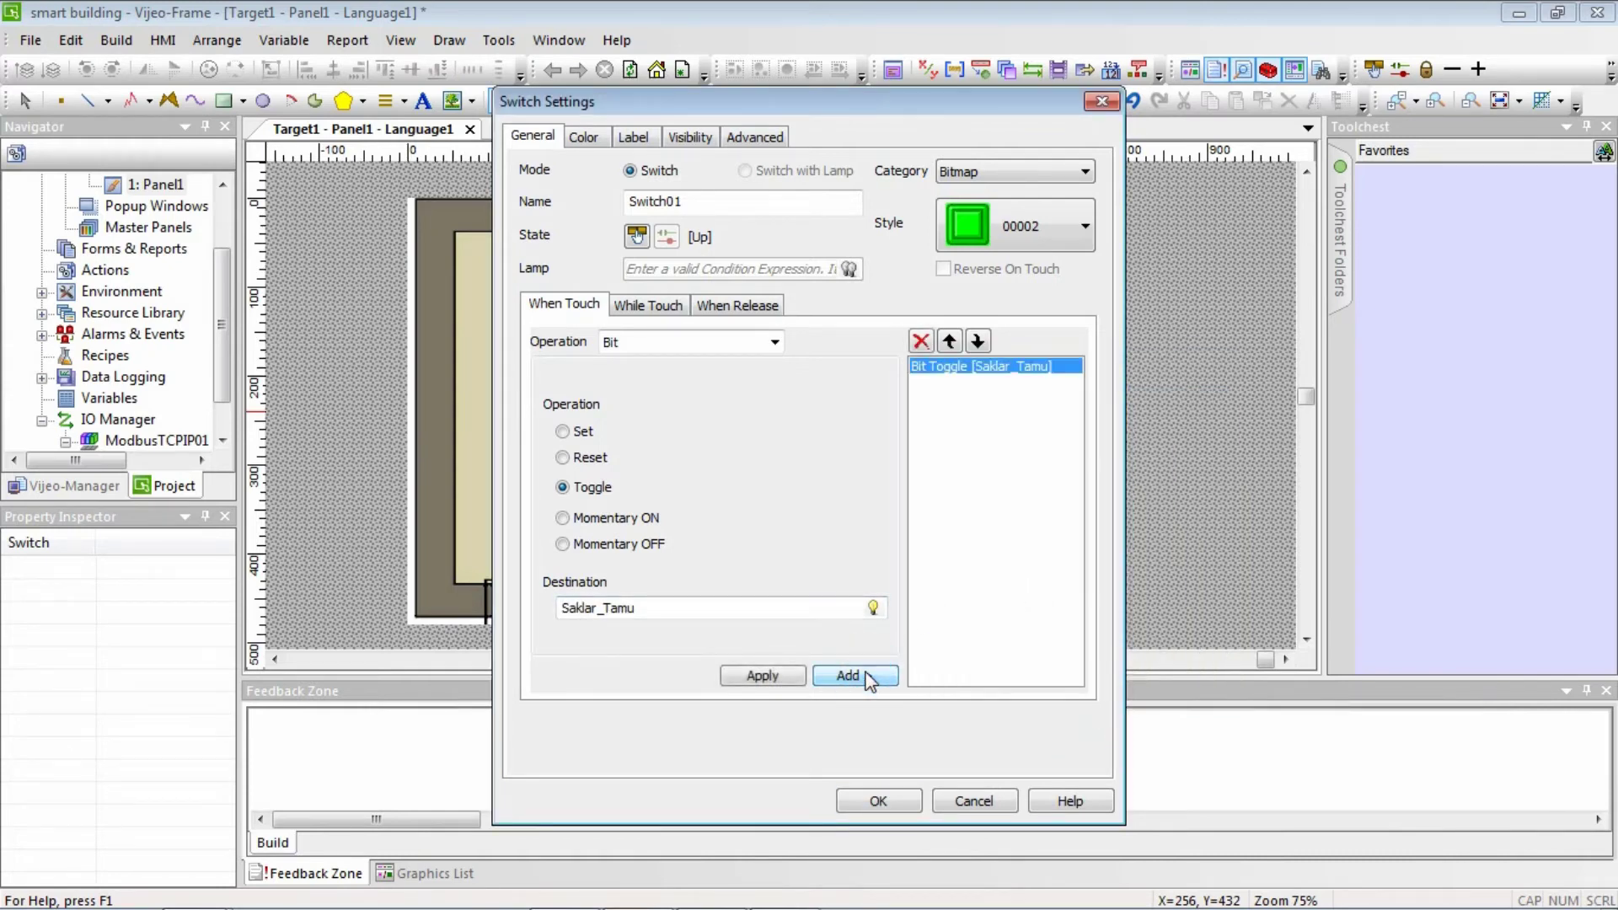
pyautogui.click(895, 796)
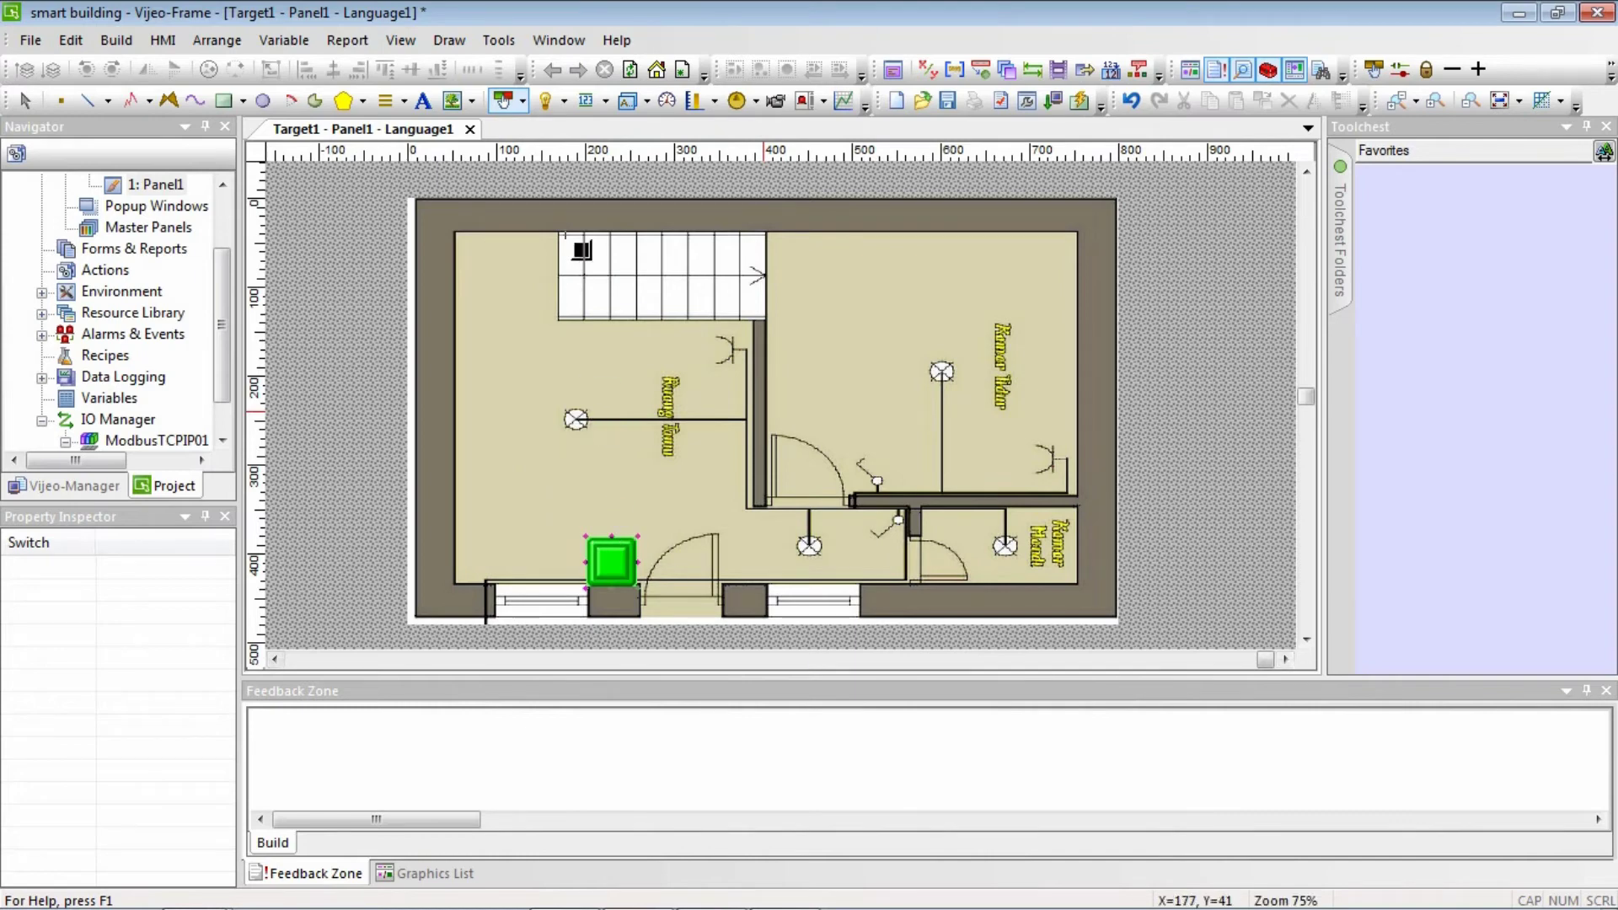
# Place a small square lamp over the lamp symbol in the living room (Ruang Tamu) of the floor plan.
pyautogui.click(545, 100)
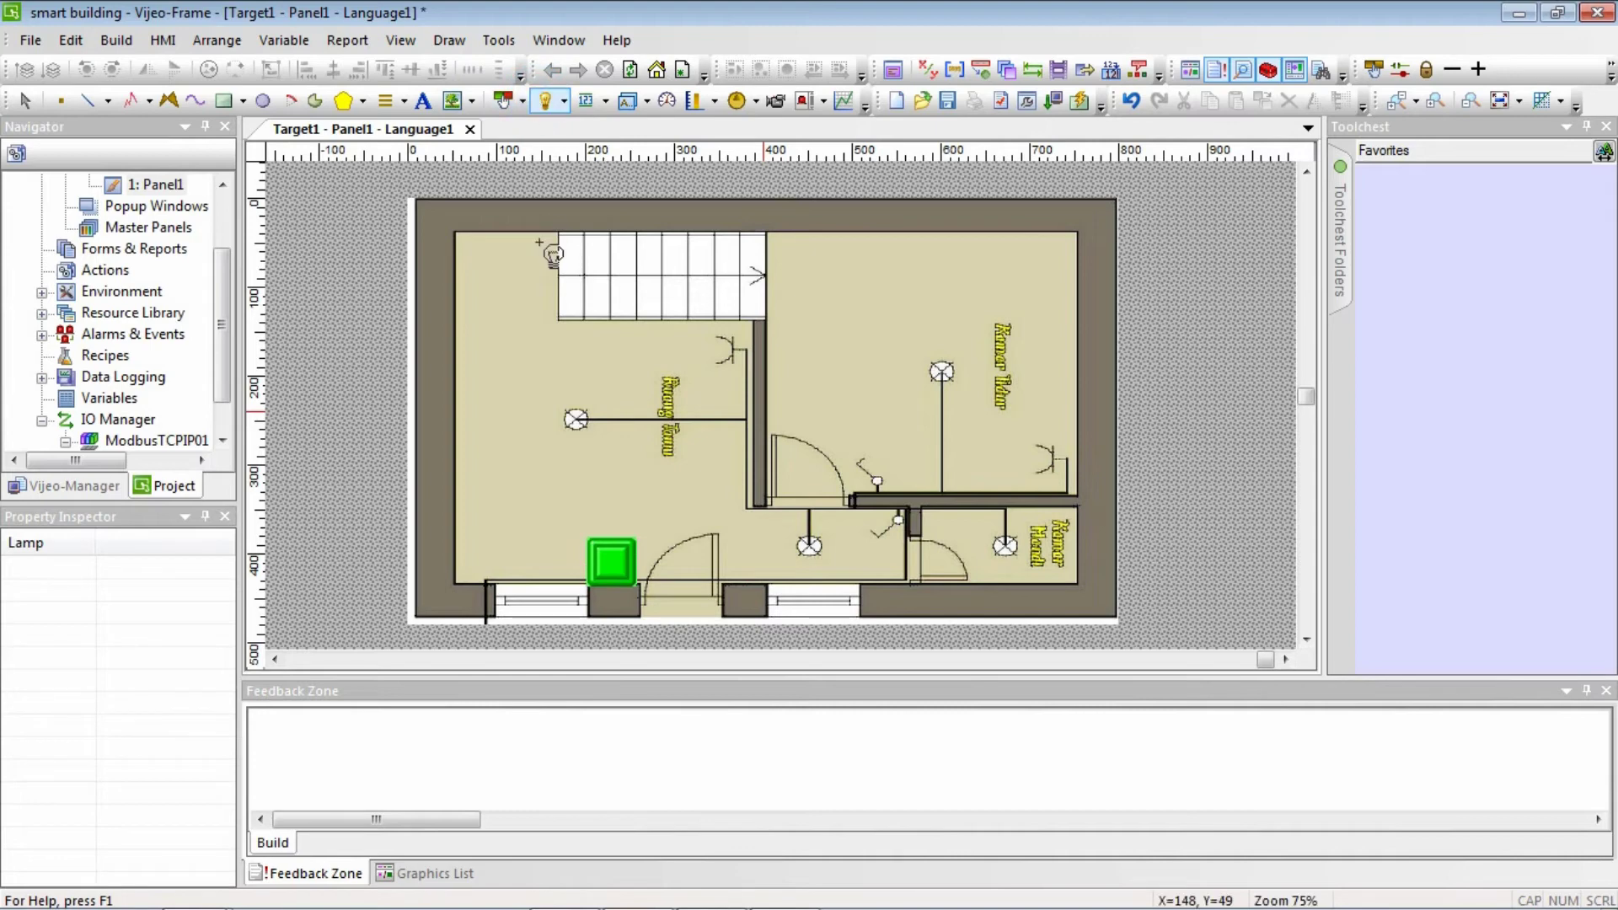
pyautogui.click(561, 399)
pyautogui.moveTo(592, 435); pyautogui.dragTo(610, 442)
pyautogui.click(558, 402)
pyautogui.moveTo(584, 424); pyautogui.dragTo(611, 455)
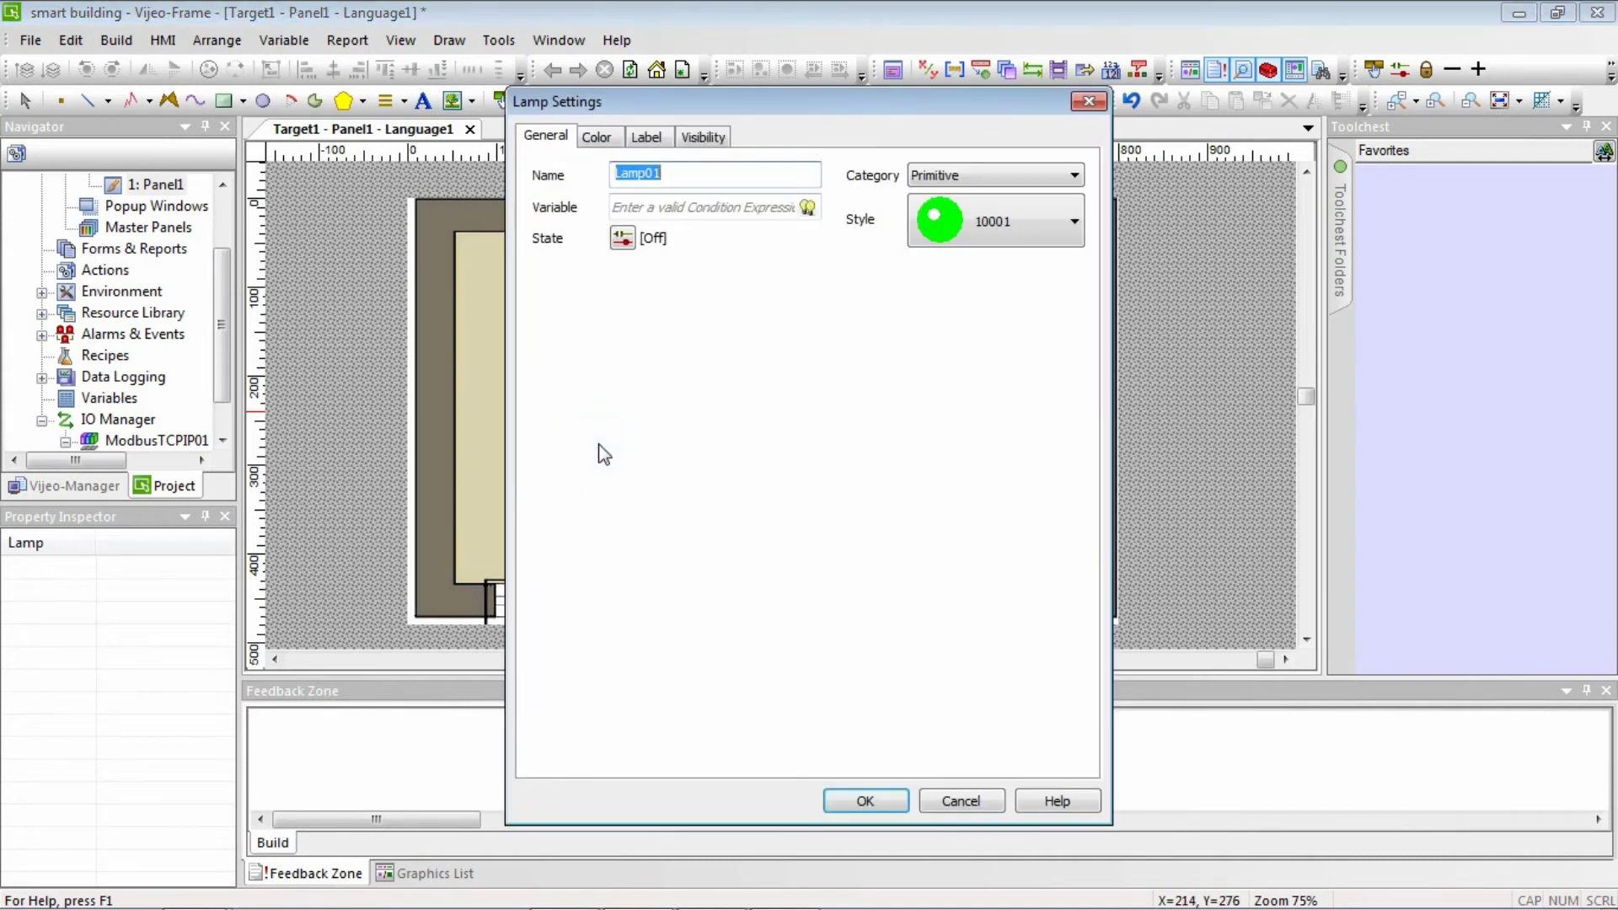
# Give the lamp the Bitmap category and the dark green square style 00006.
pyautogui.click(969, 175)
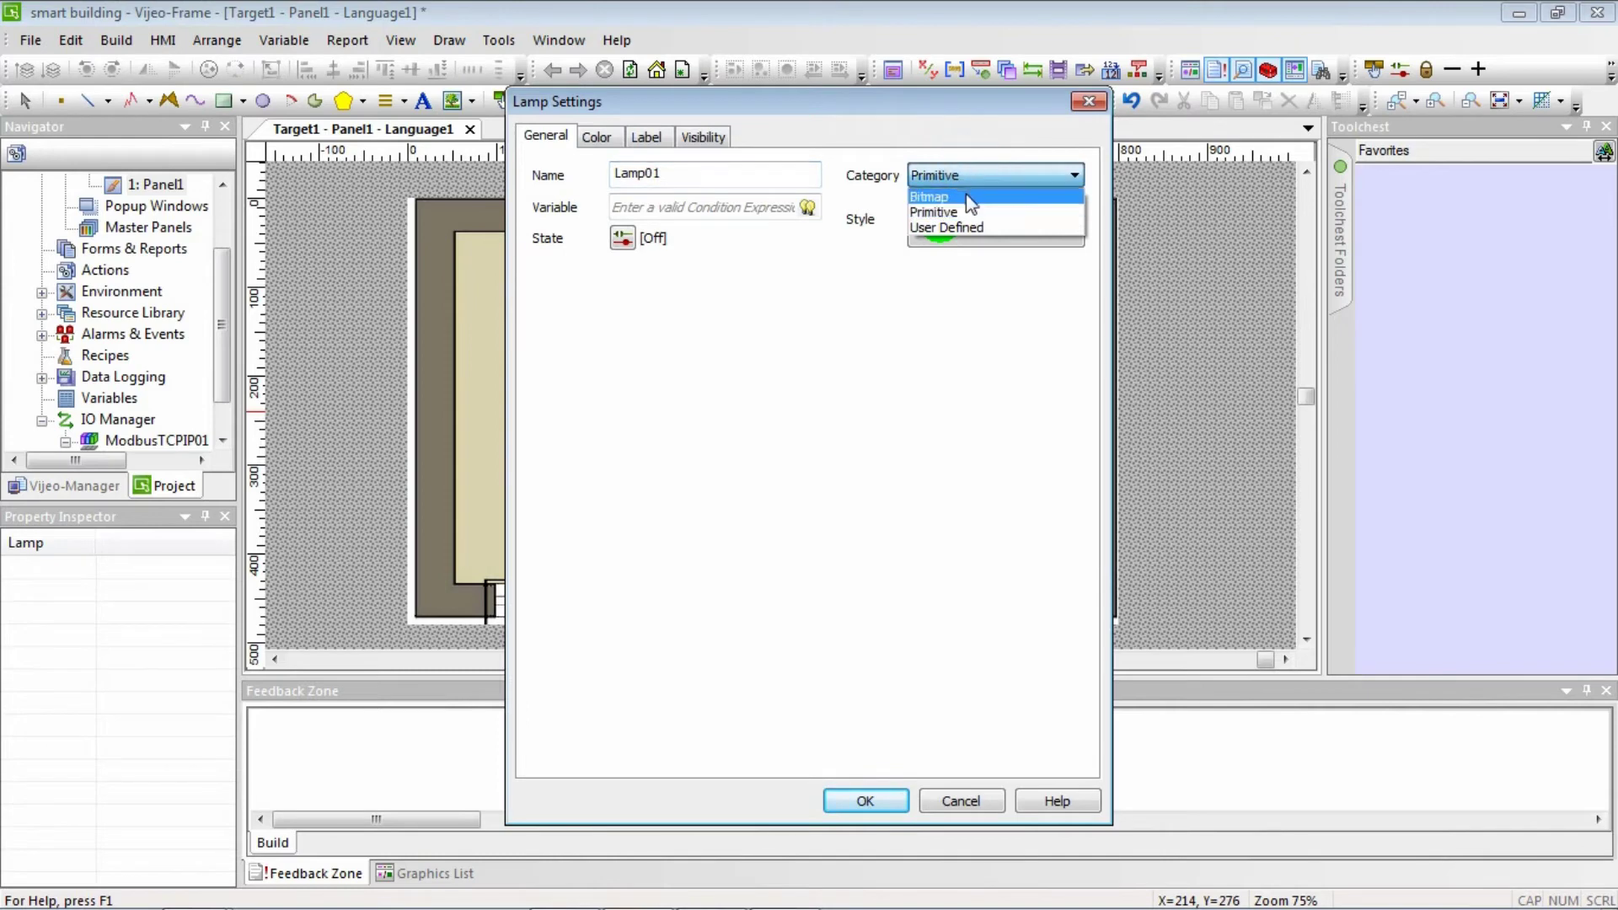
pyautogui.click(964, 199)
pyautogui.click(964, 202)
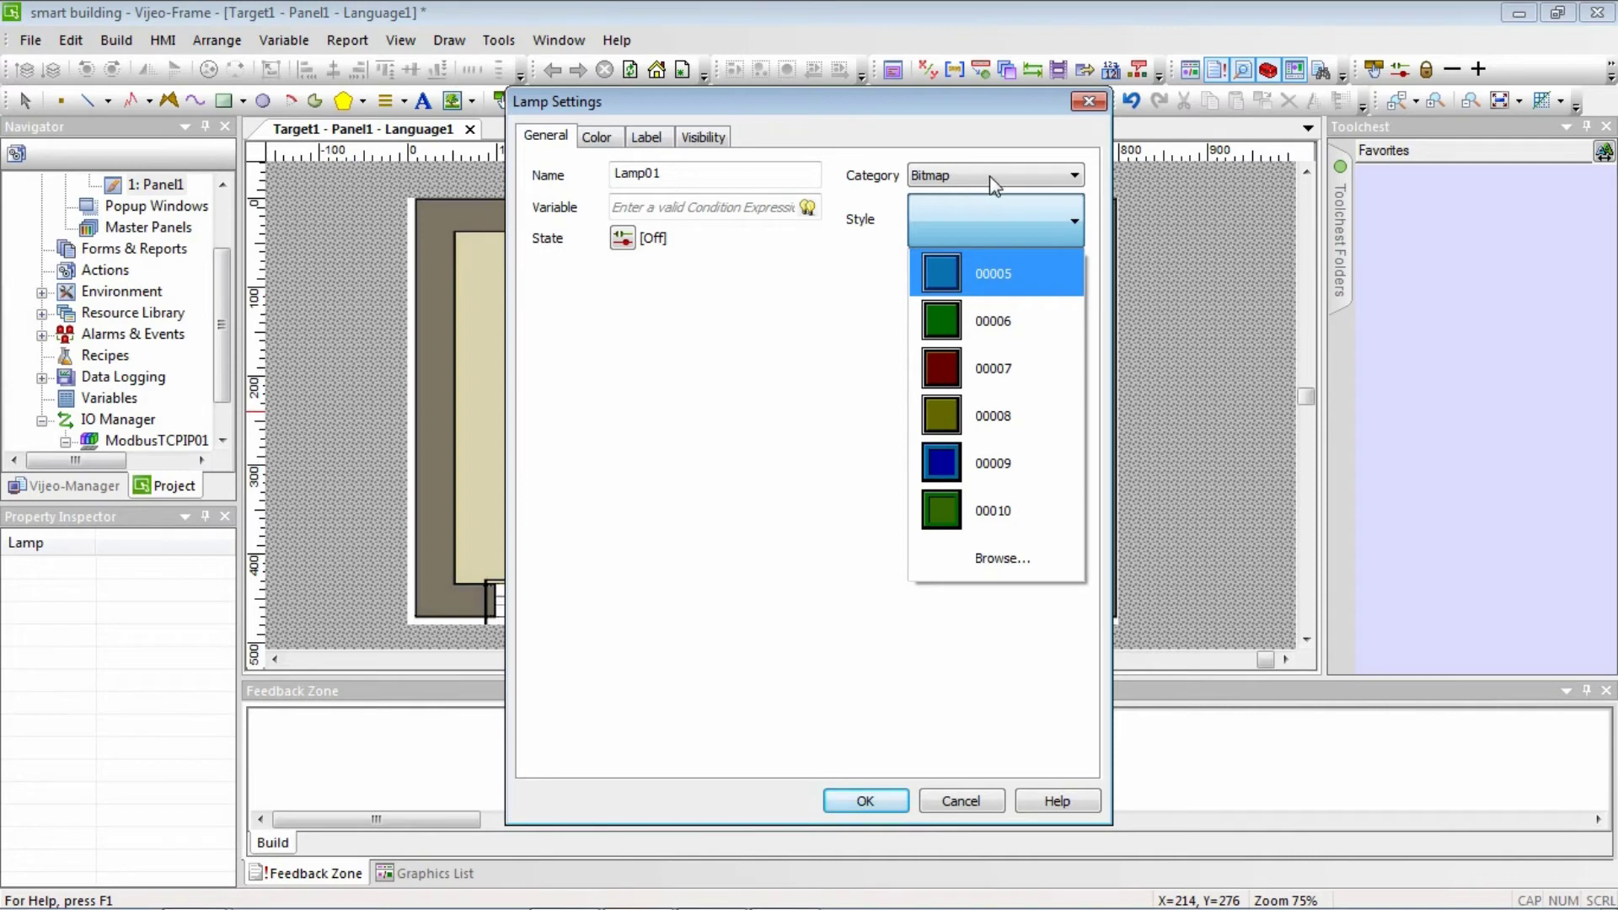
pyautogui.click(995, 558)
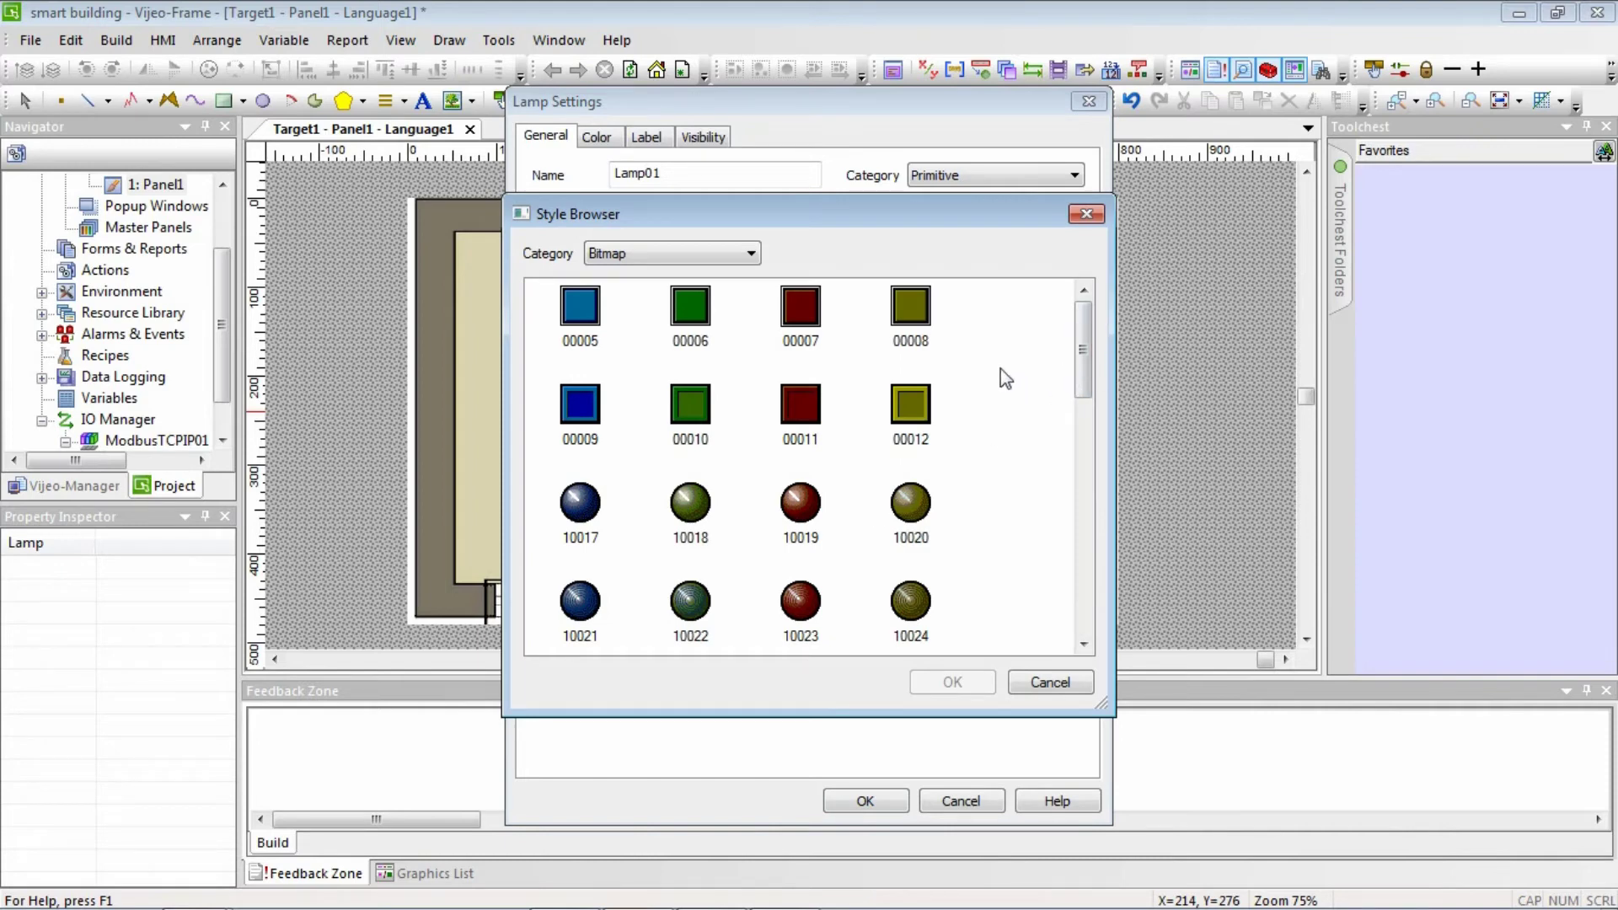
pyautogui.click(700, 305)
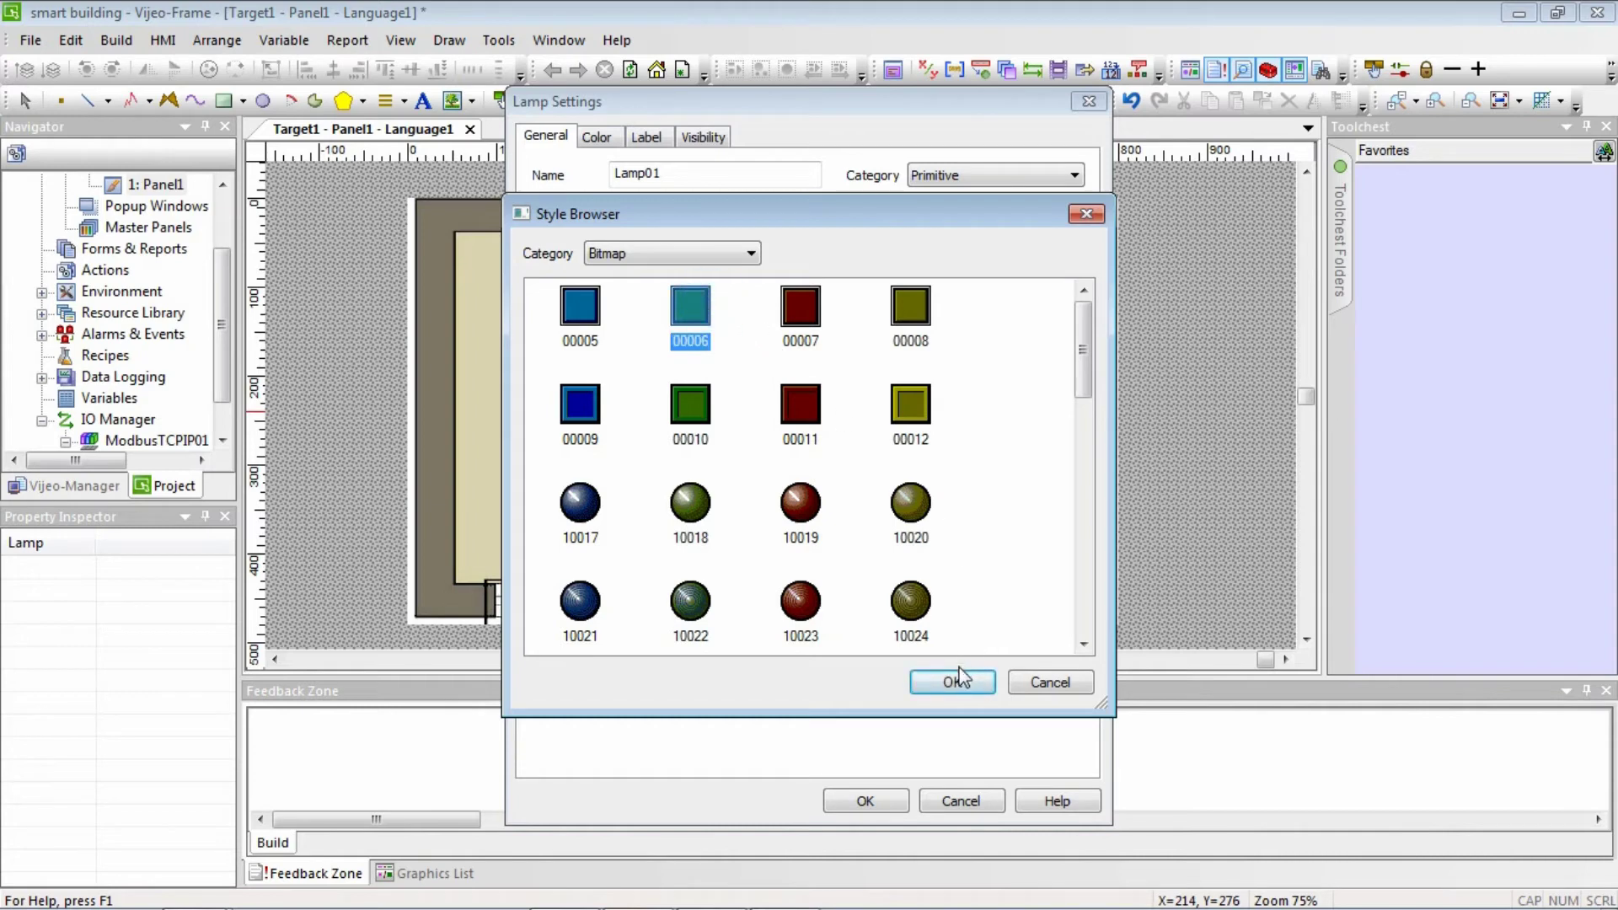
pyautogui.click(957, 681)
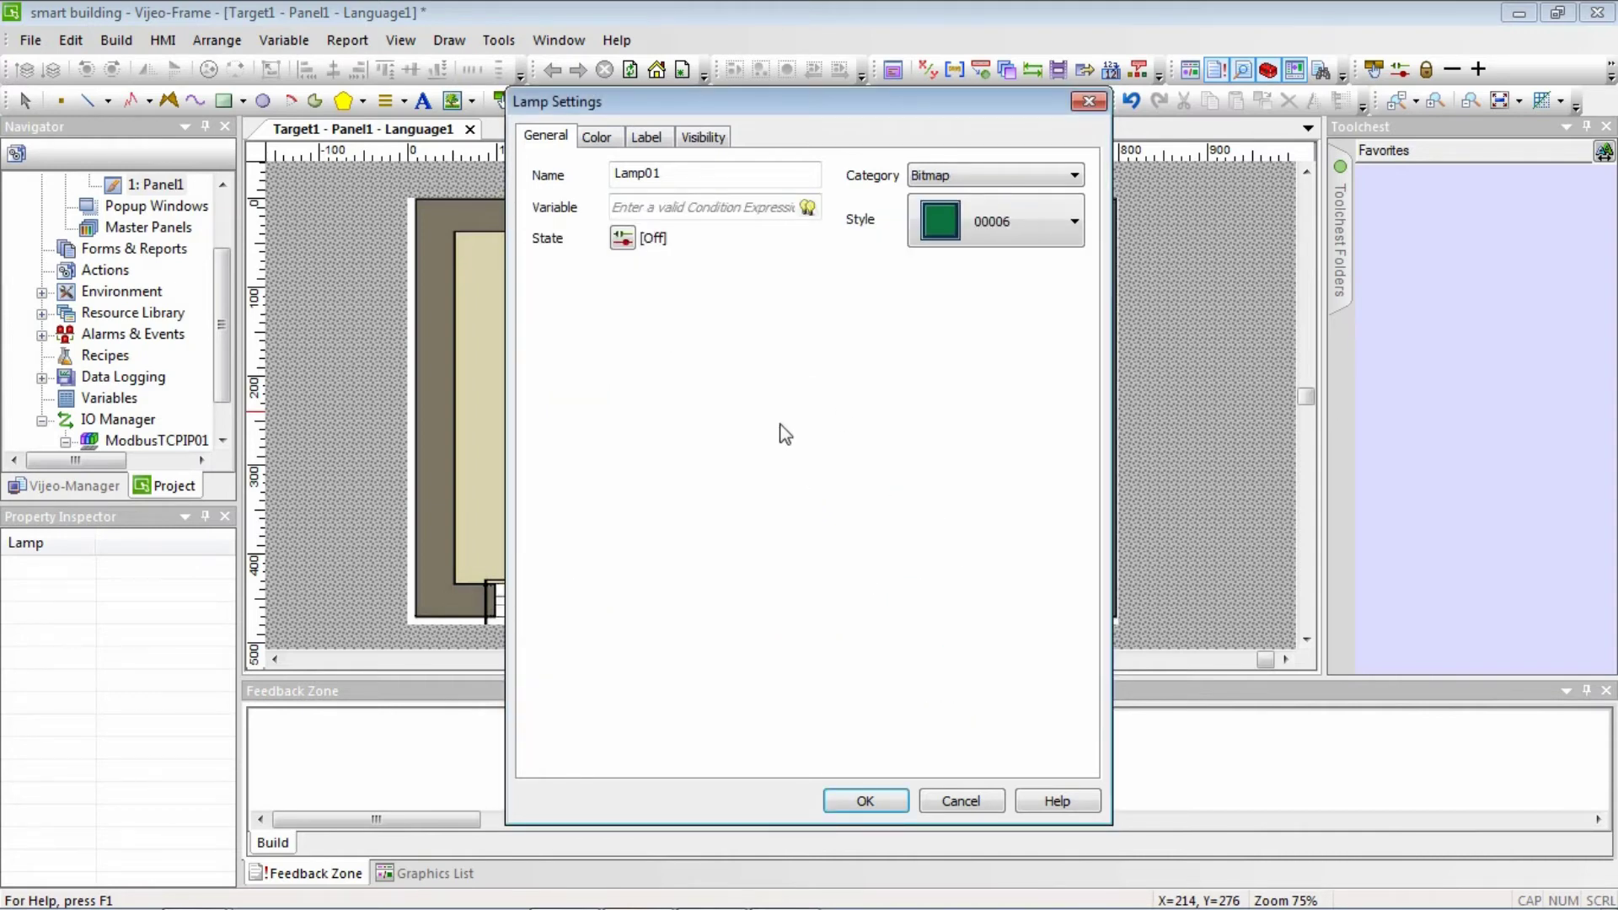
# Start a new external BOOL variable for the lamp and set its Modbus device address to %Q0.0.0.
pyautogui.click(813, 206)
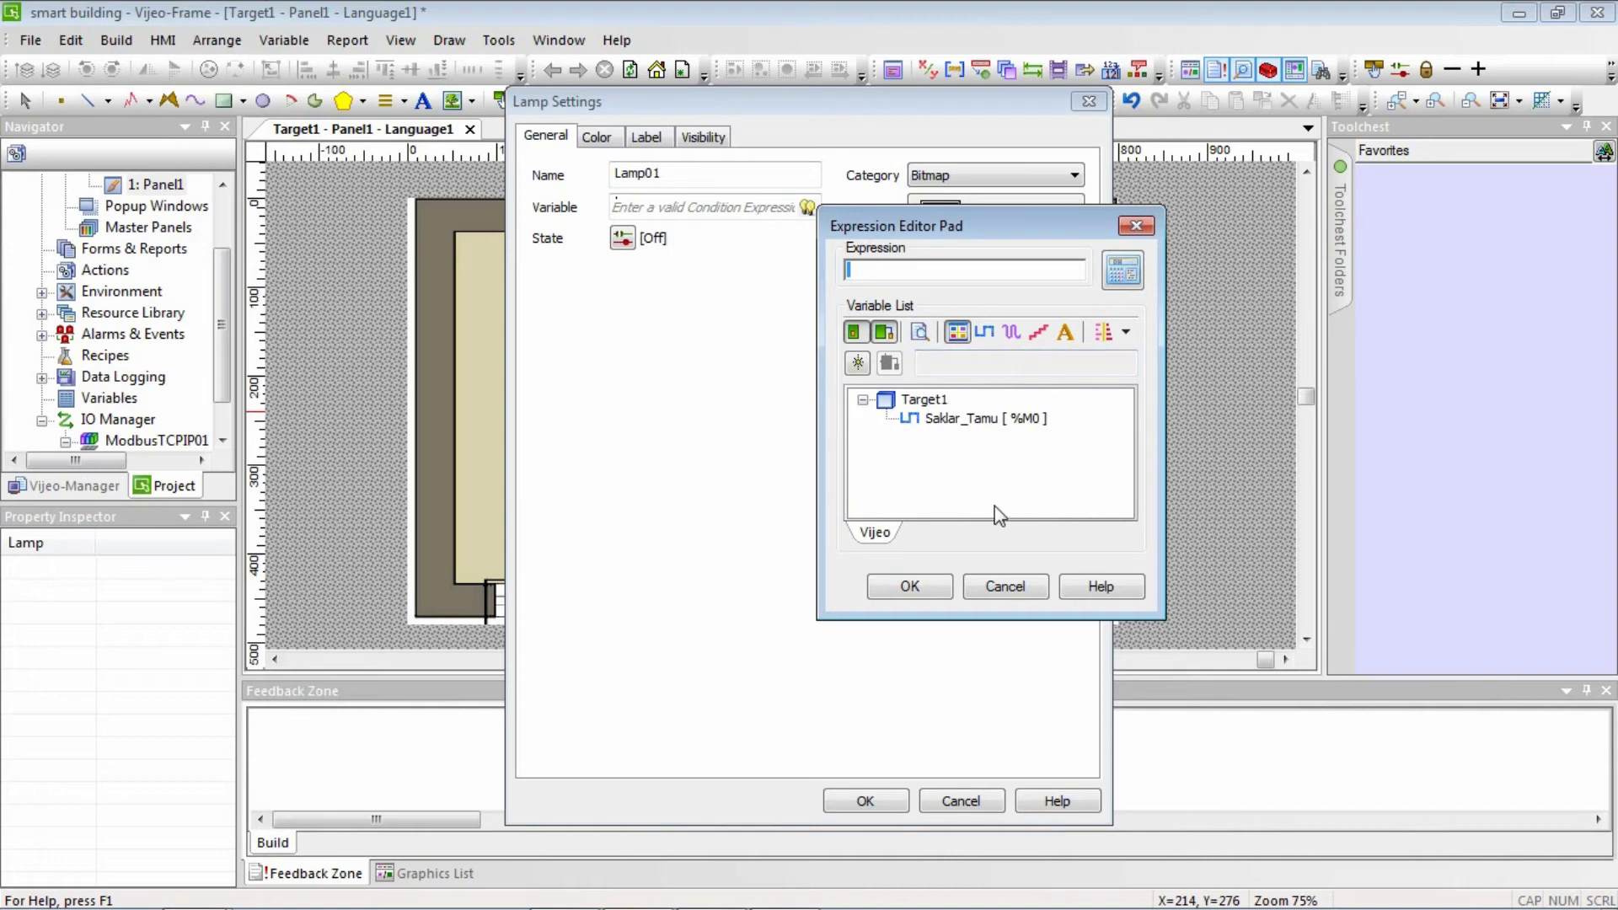
pyautogui.click(854, 331)
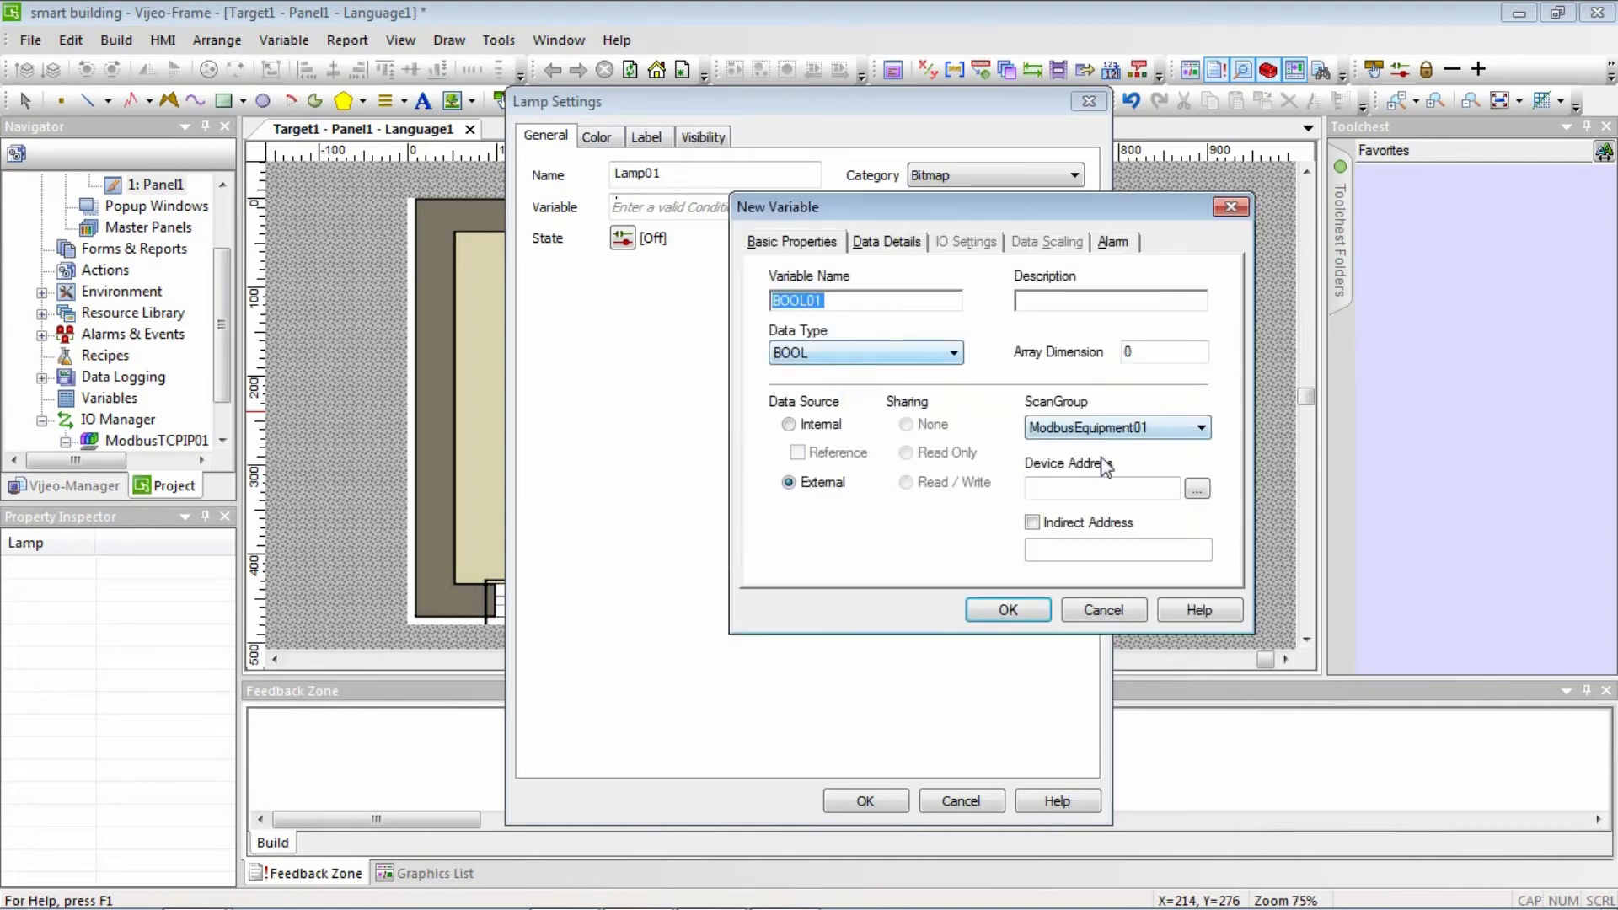
pyautogui.click(1196, 489)
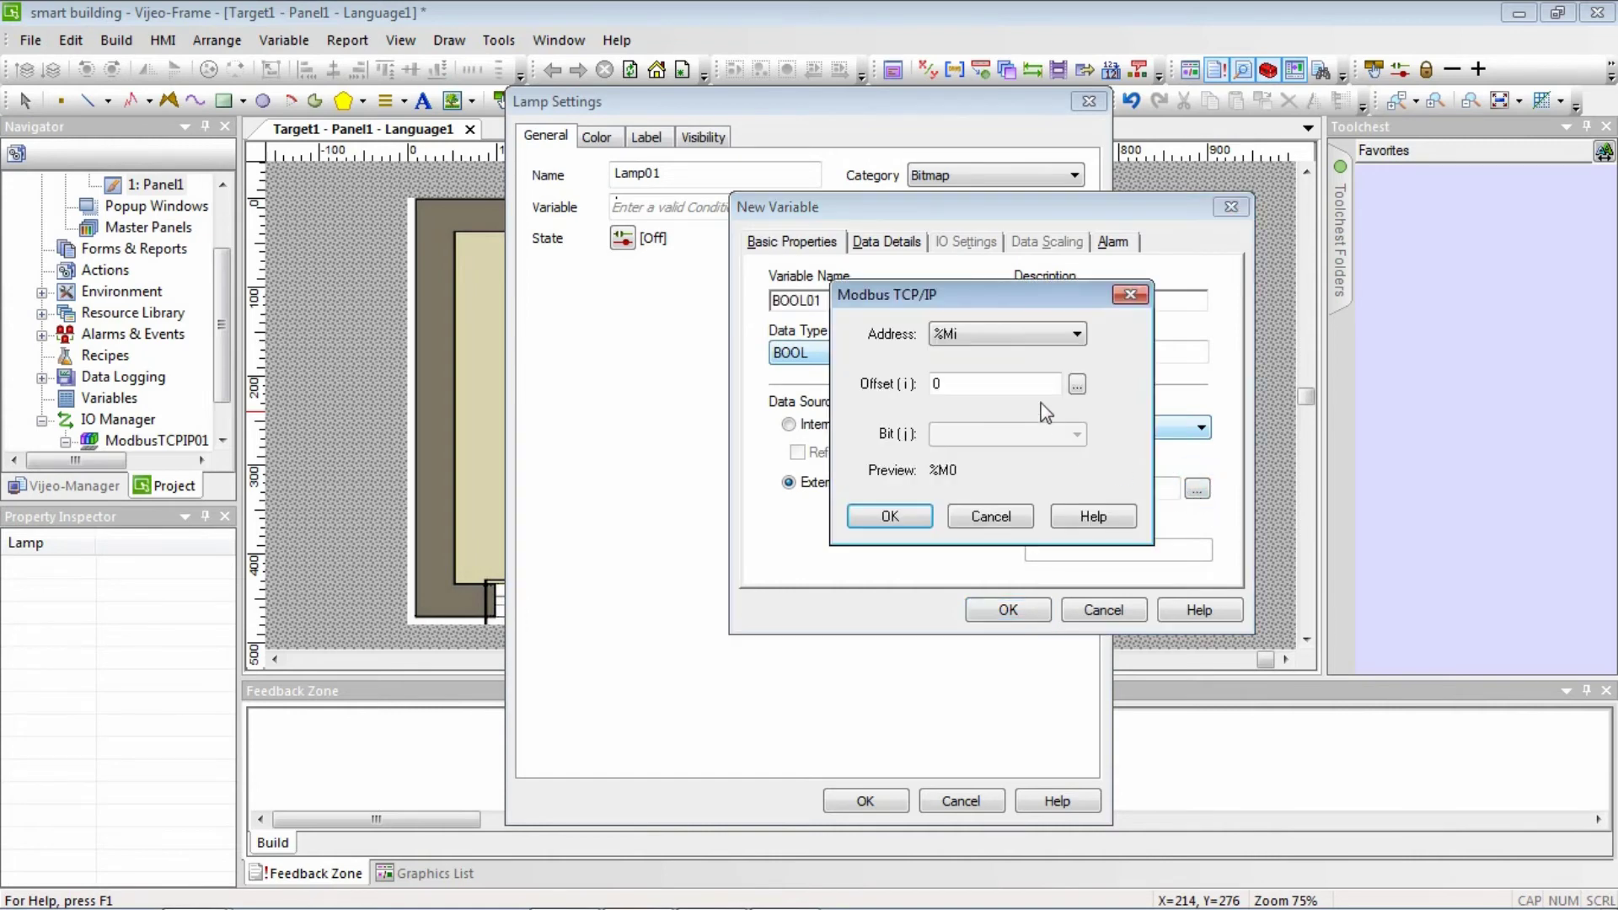
pyautogui.click(1044, 332)
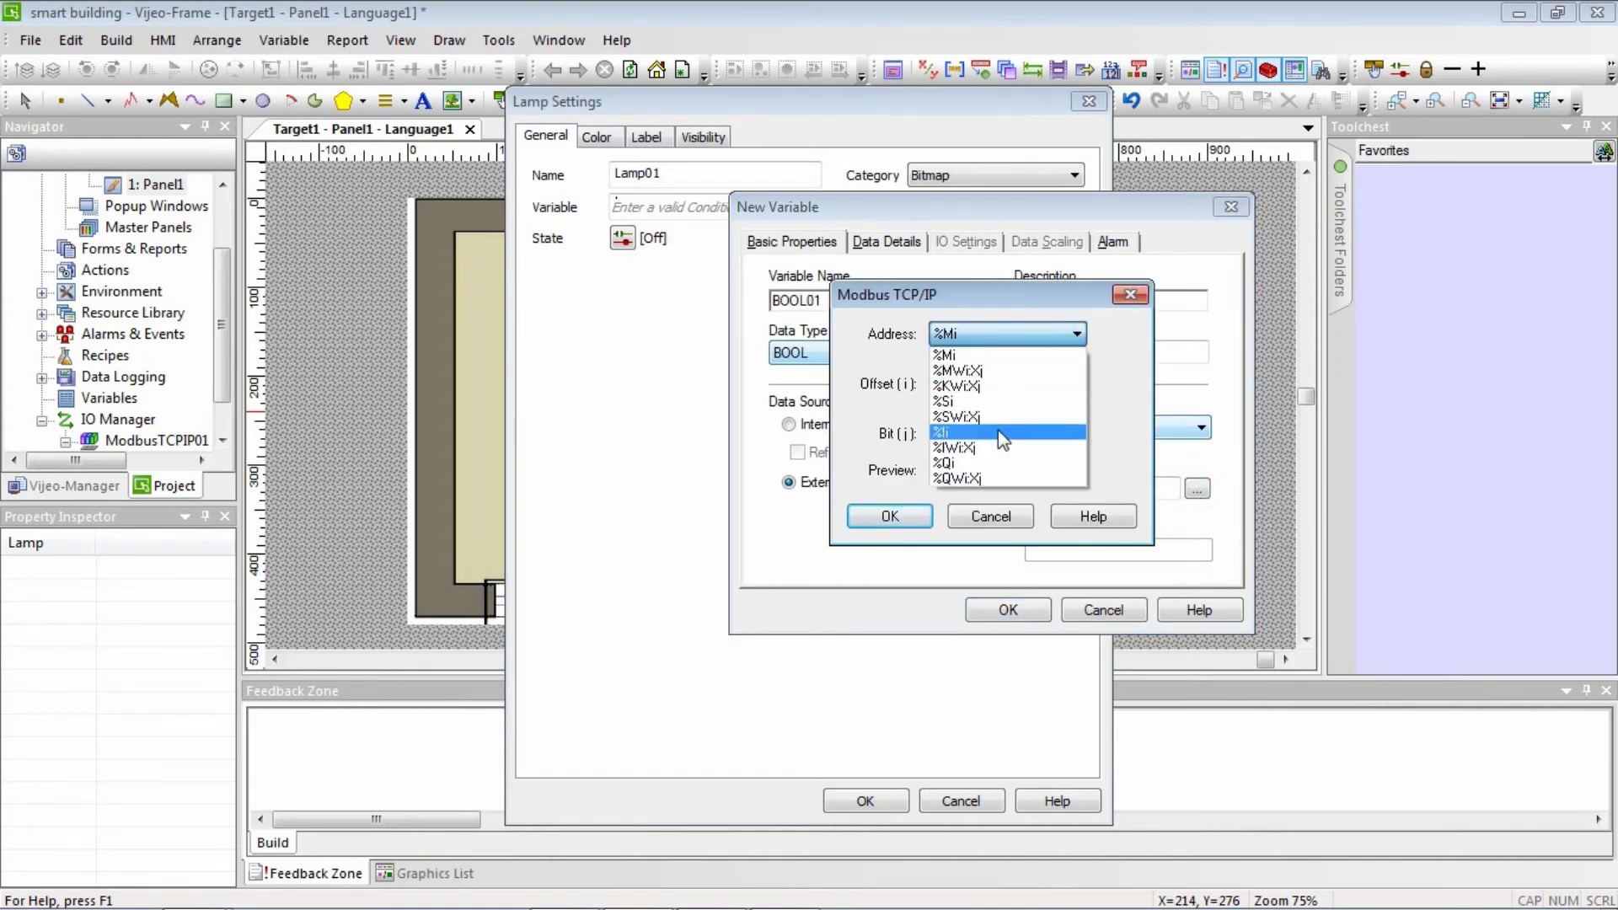
pyautogui.click(989, 461)
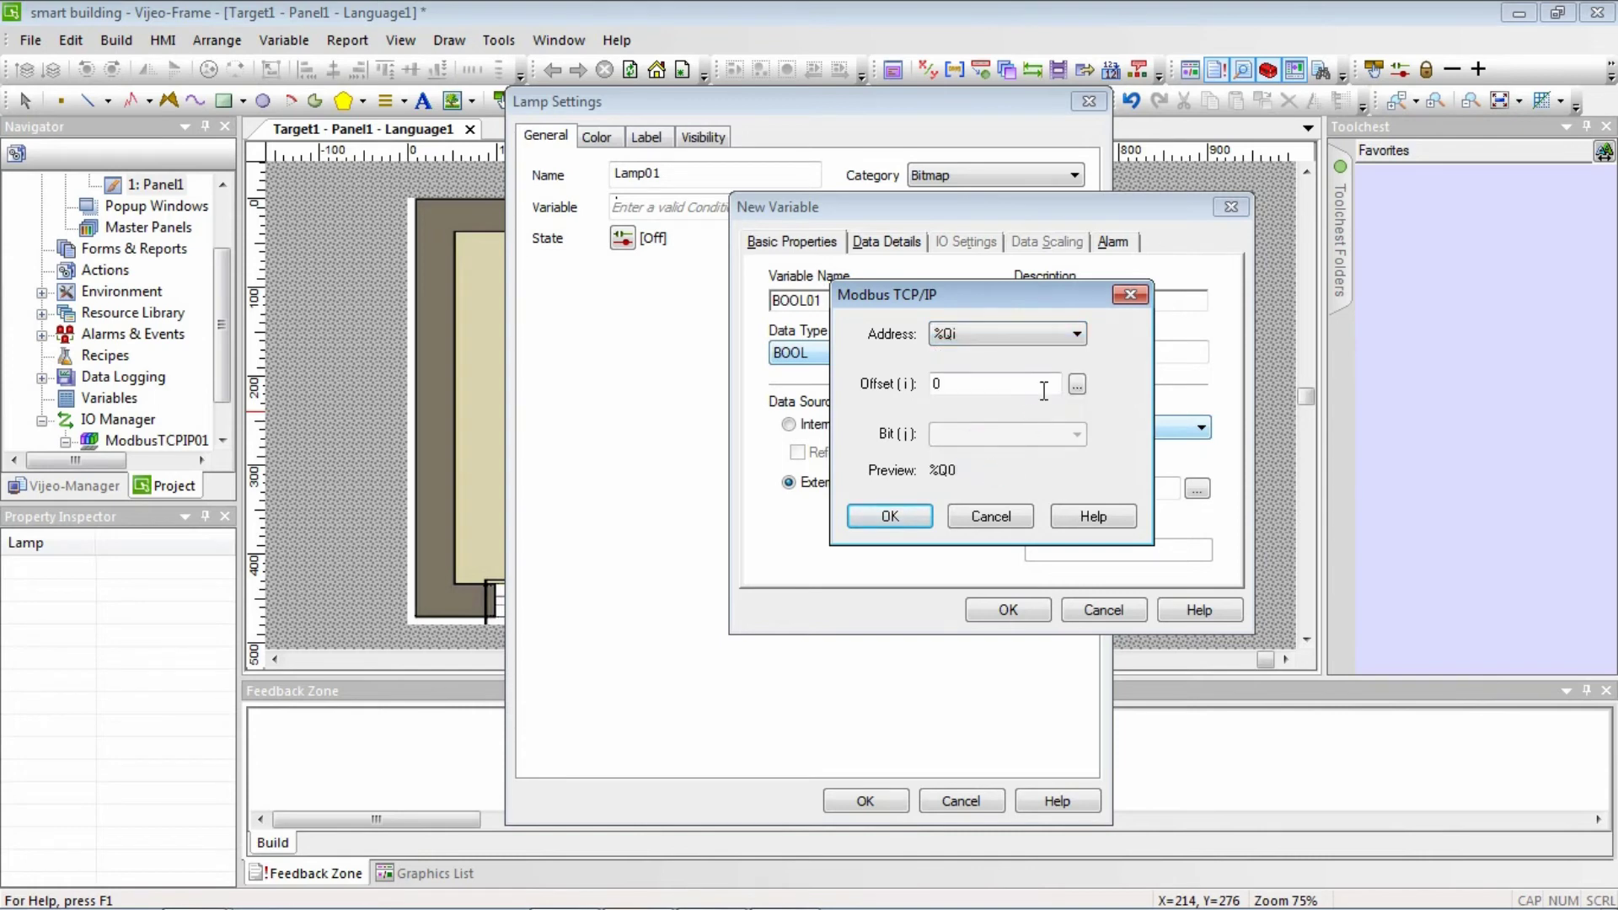
pyautogui.click(1078, 385)
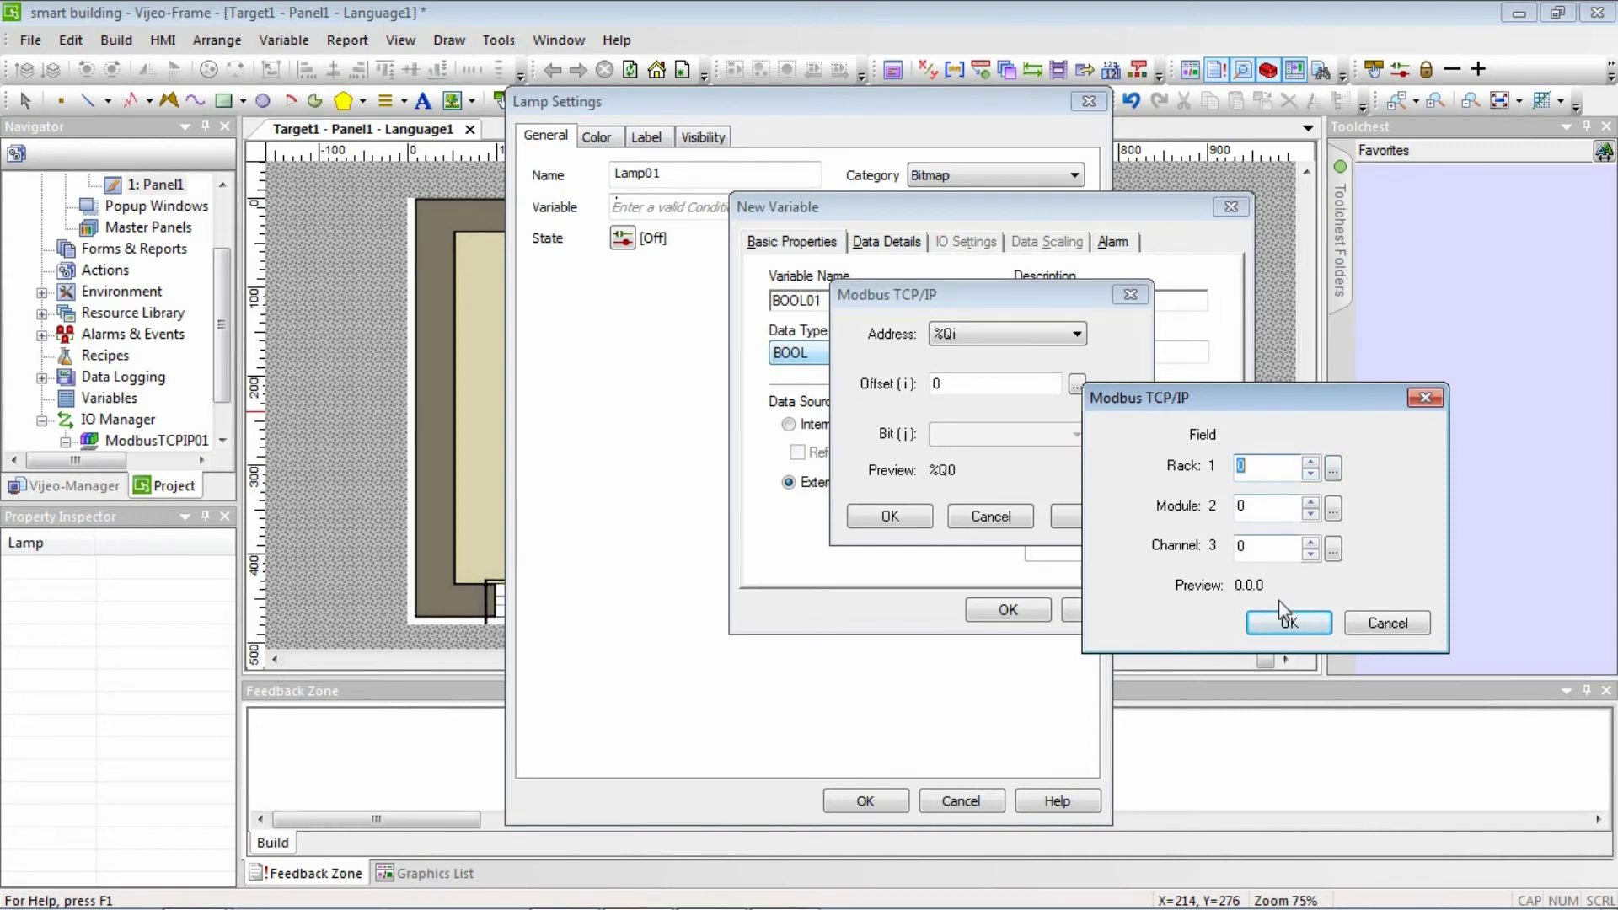
pyautogui.click(1284, 624)
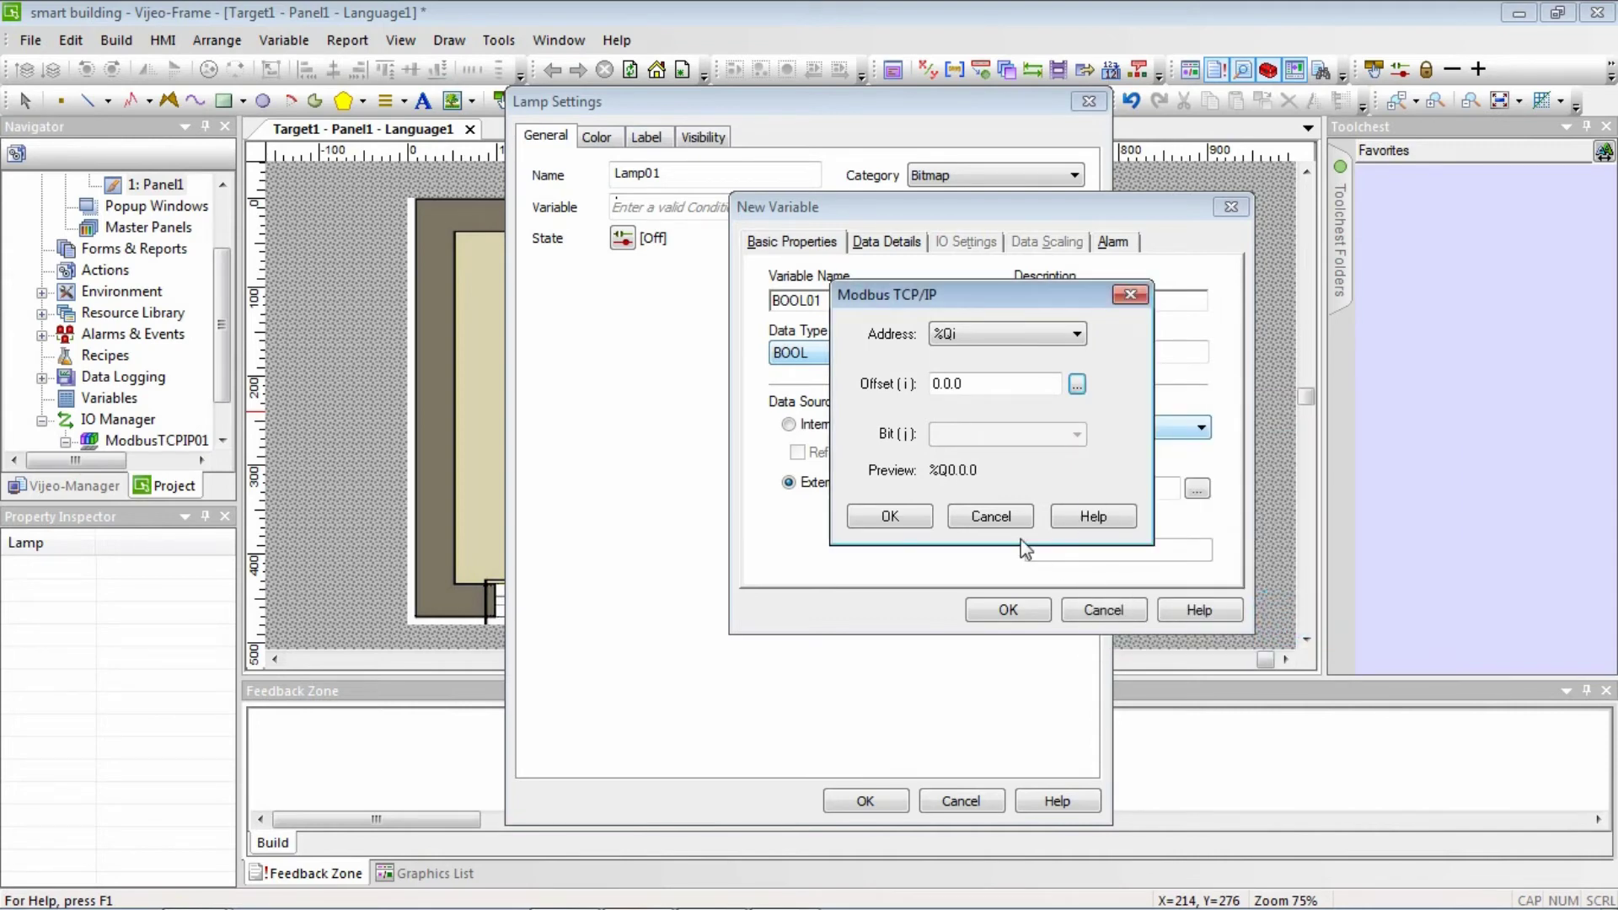
pyautogui.click(915, 519)
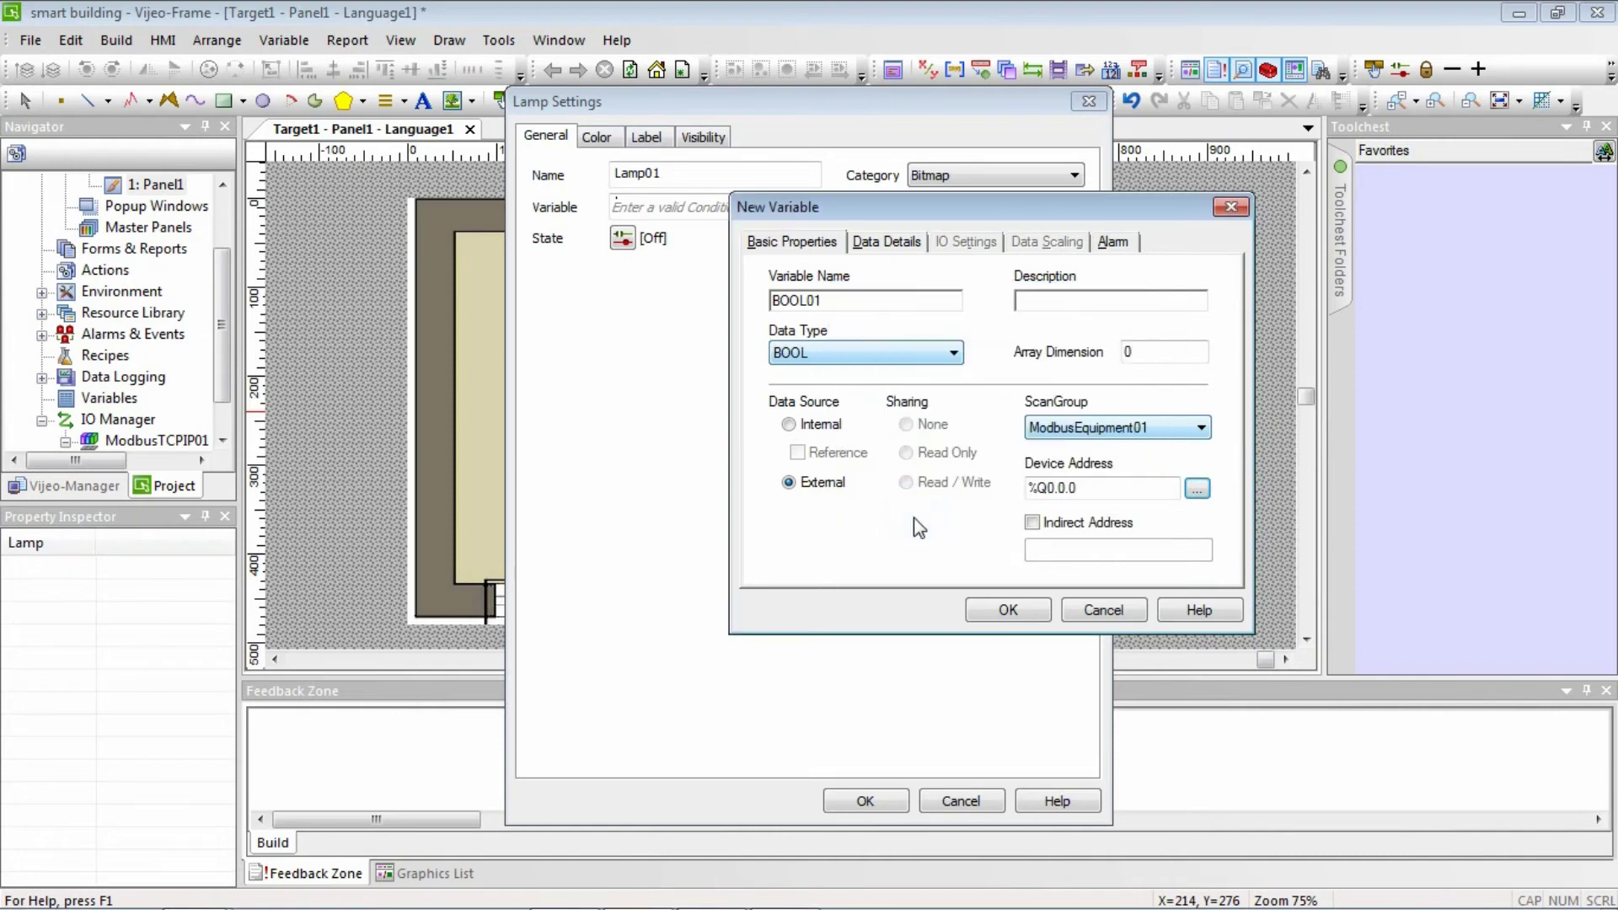
# Name the new variable Lampu_Tamu, assign it to the lamp and accept the lamp settings.
pyautogui.moveTo(868, 302); pyautogui.dragTo(740, 305)
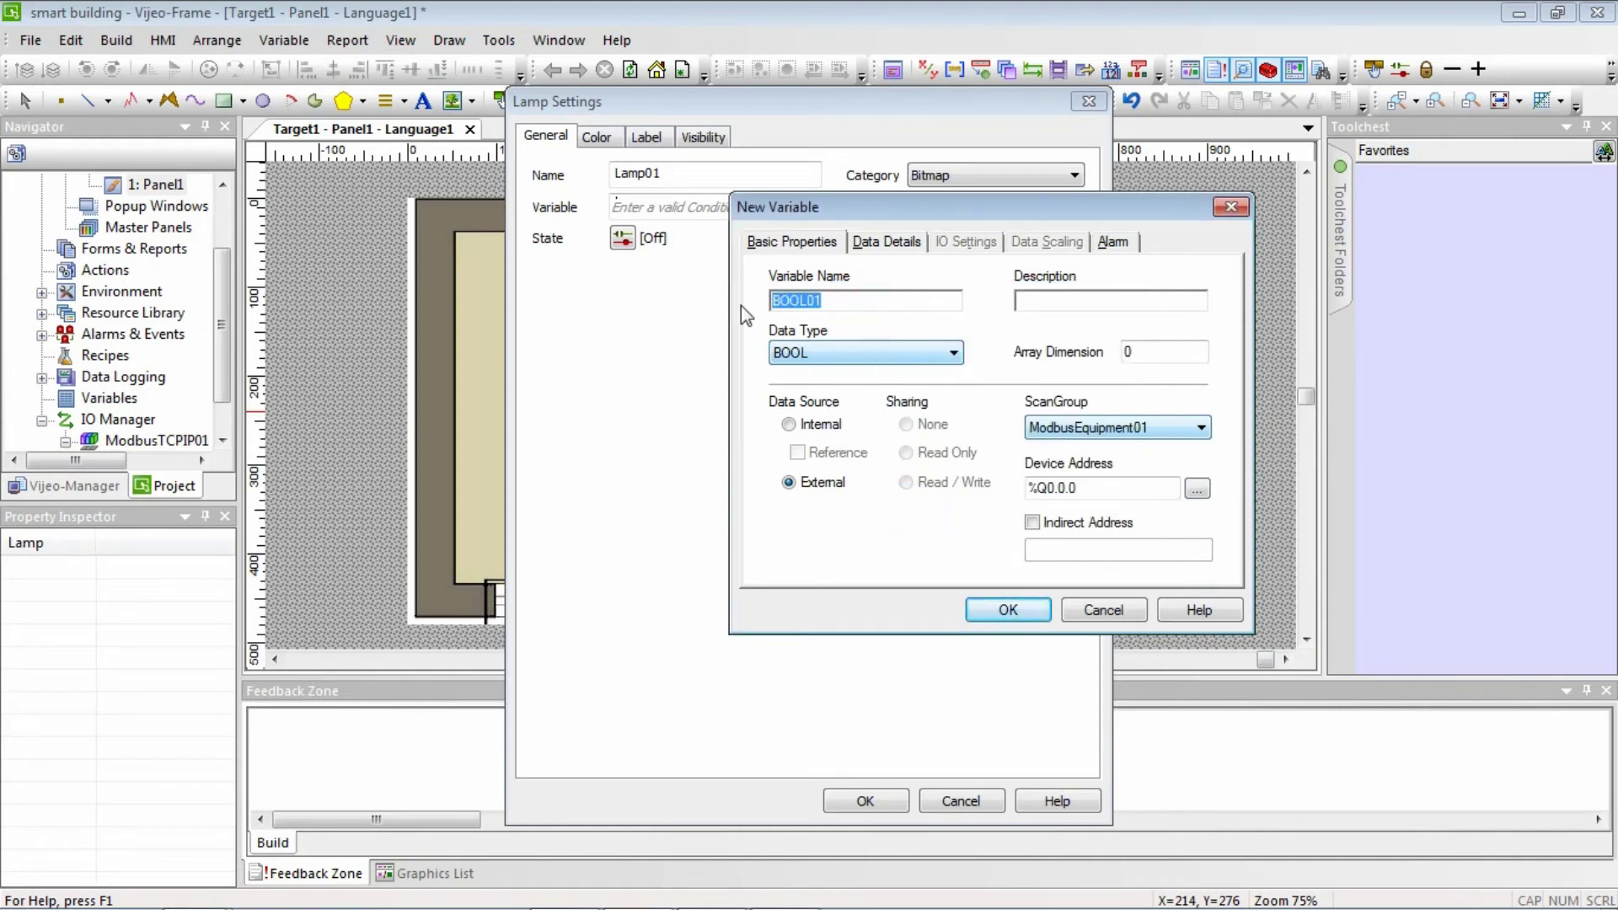
pyautogui.write('Lampu_TAM')
pyautogui.press('BackSpace')
pyautogui.press('BackSpace')
pyautogui.press('BackSpace')
pyautogui.write('Tamu')
pyautogui.click(1005, 608)
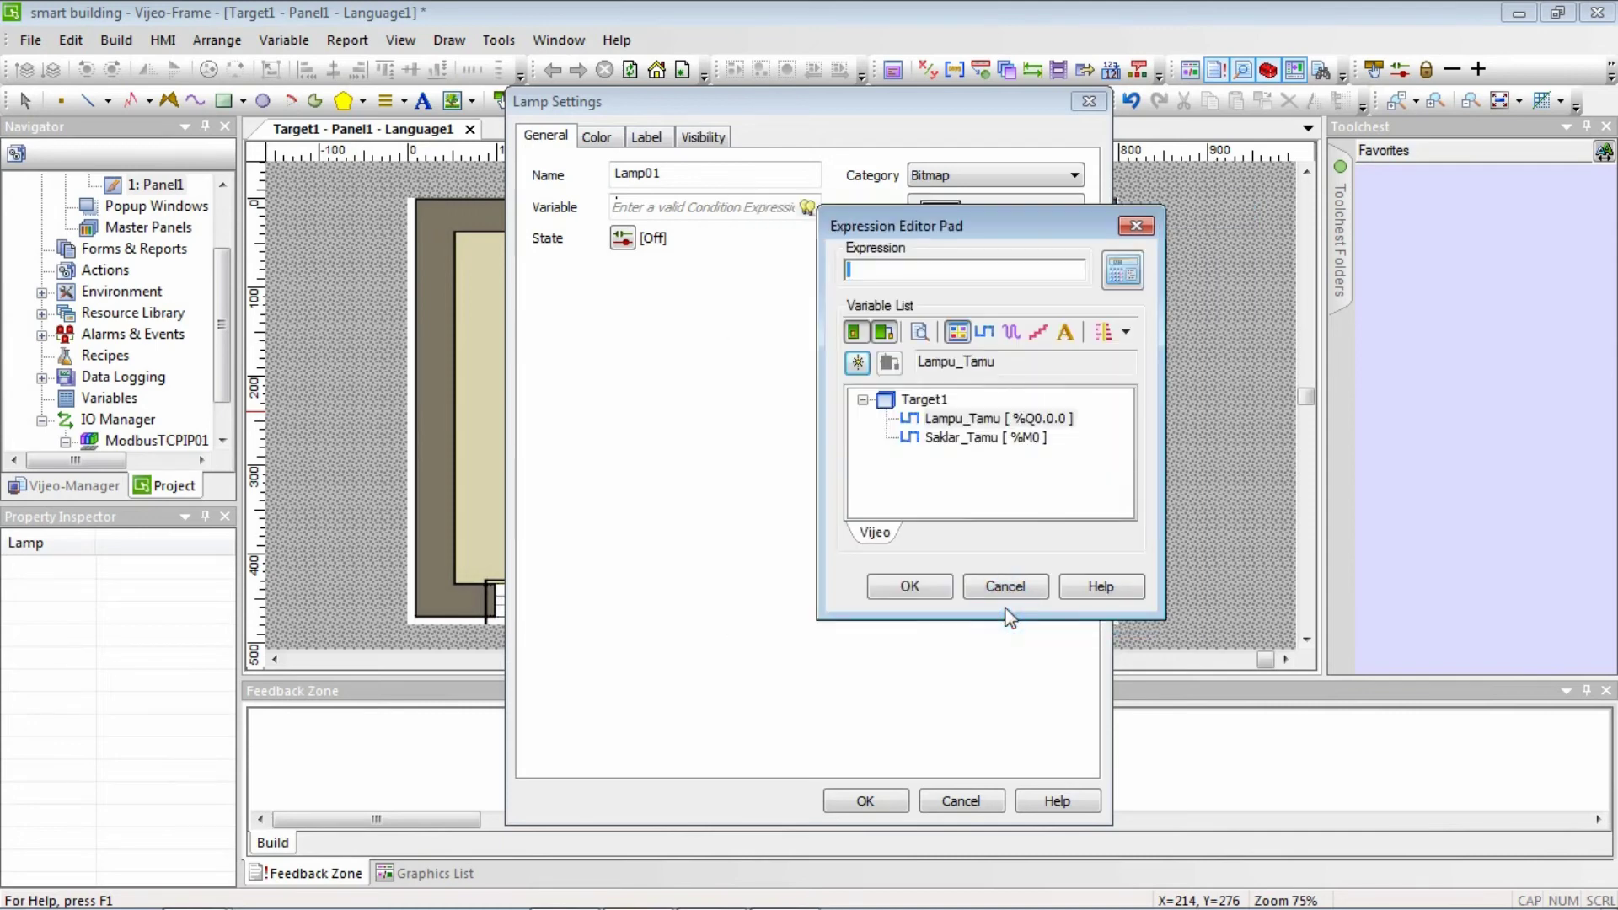
pyautogui.click(910, 588)
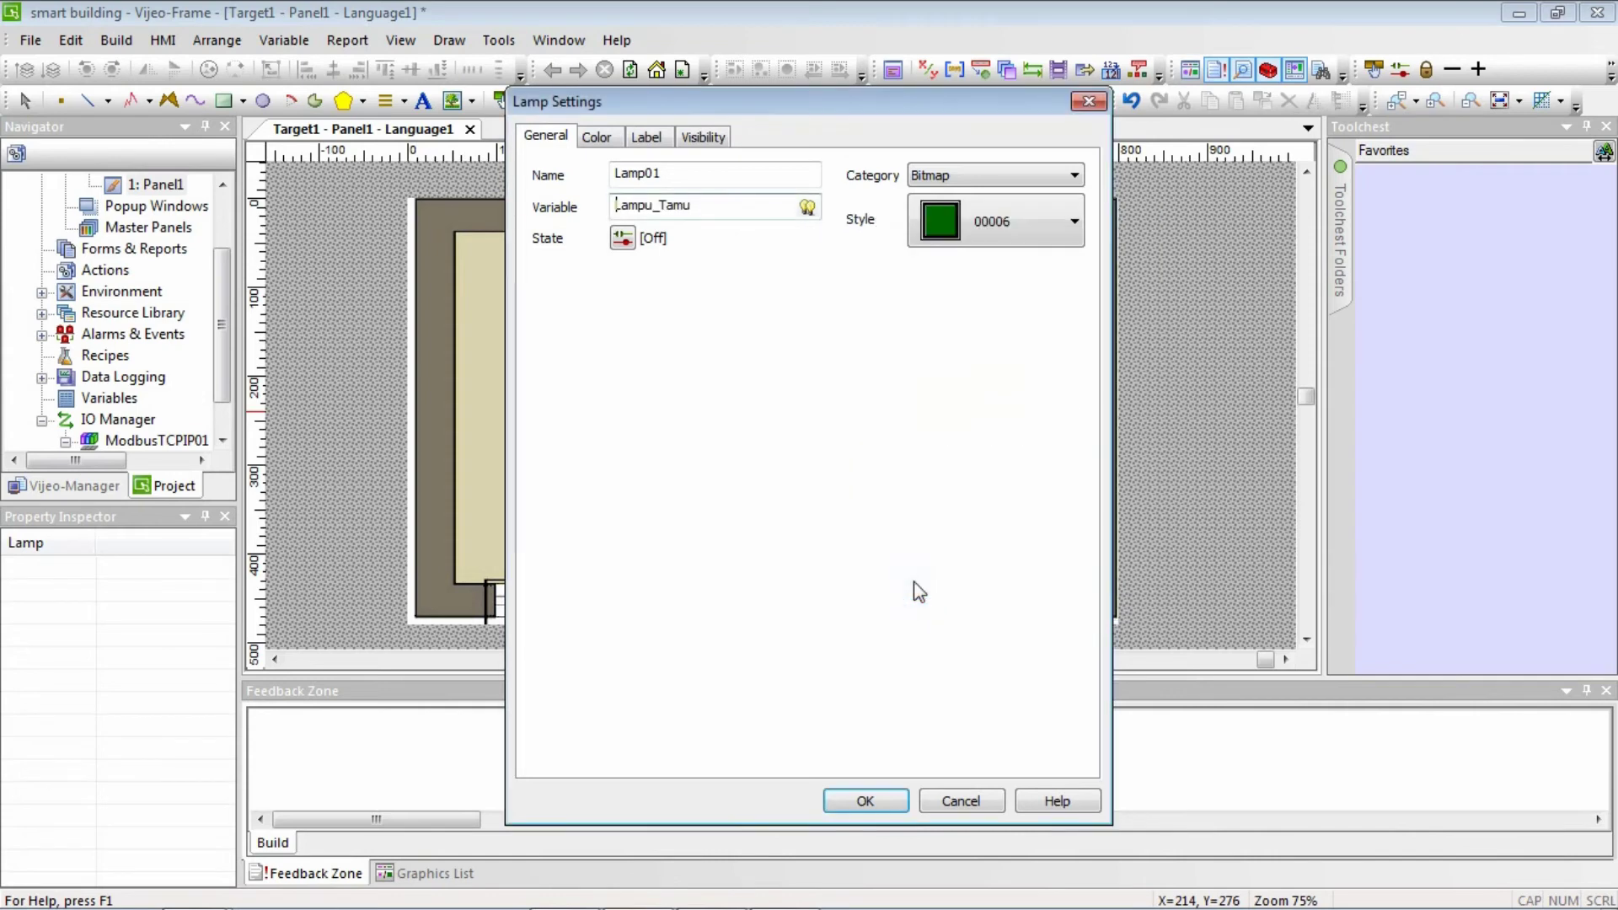
pyautogui.click(861, 802)
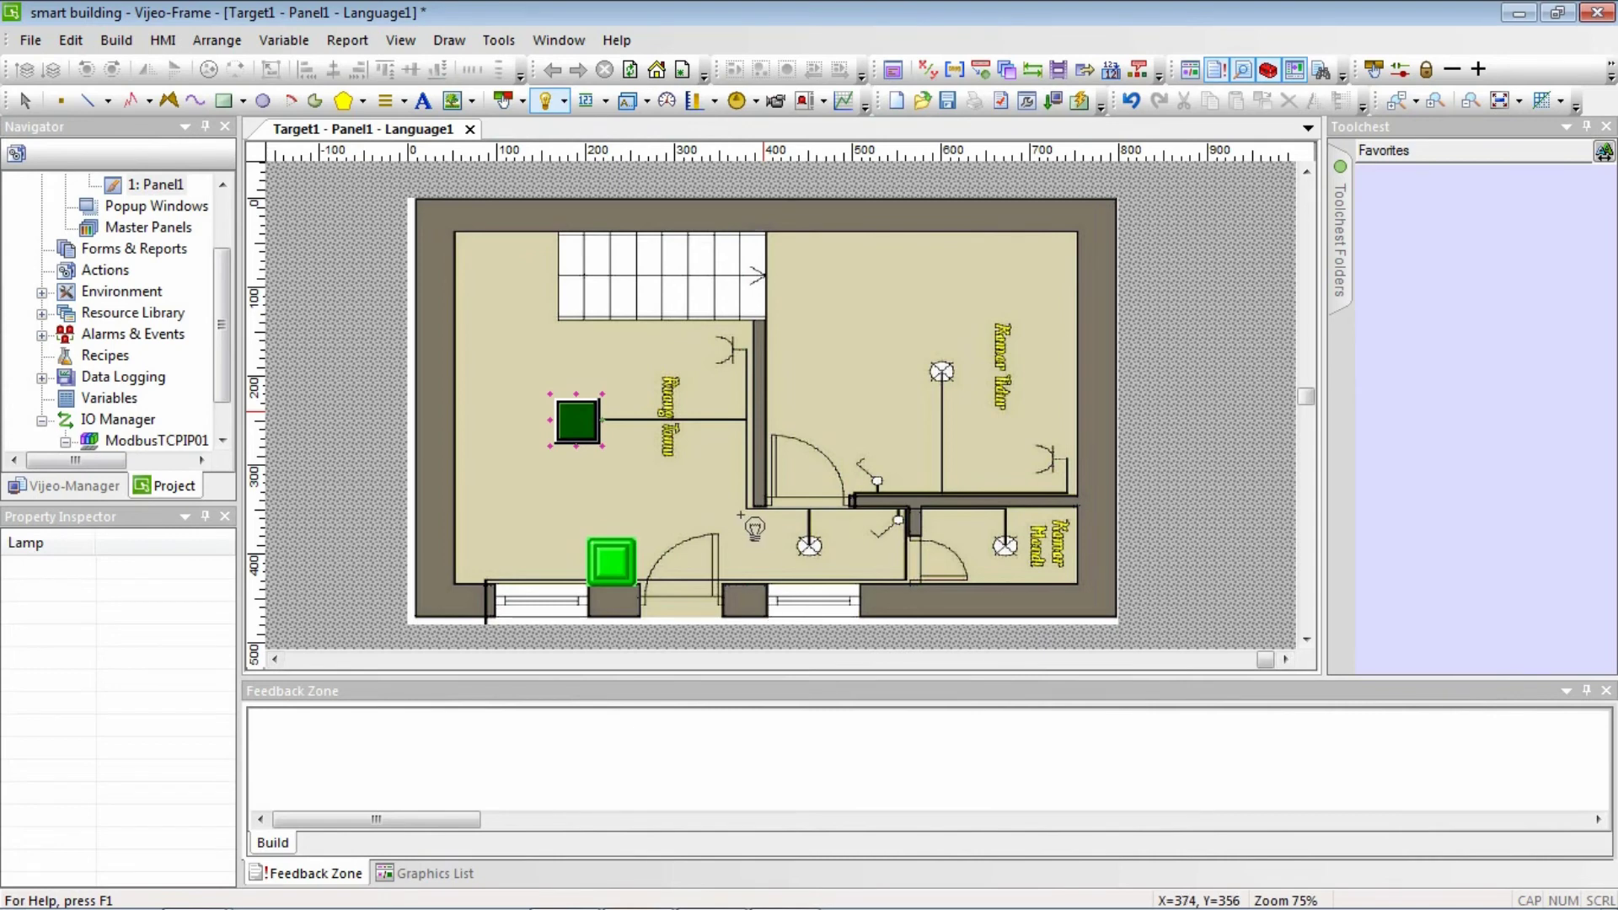
# Add a text label reading "saklar tamu" just above the green living room switch.
pyautogui.click(423, 101)
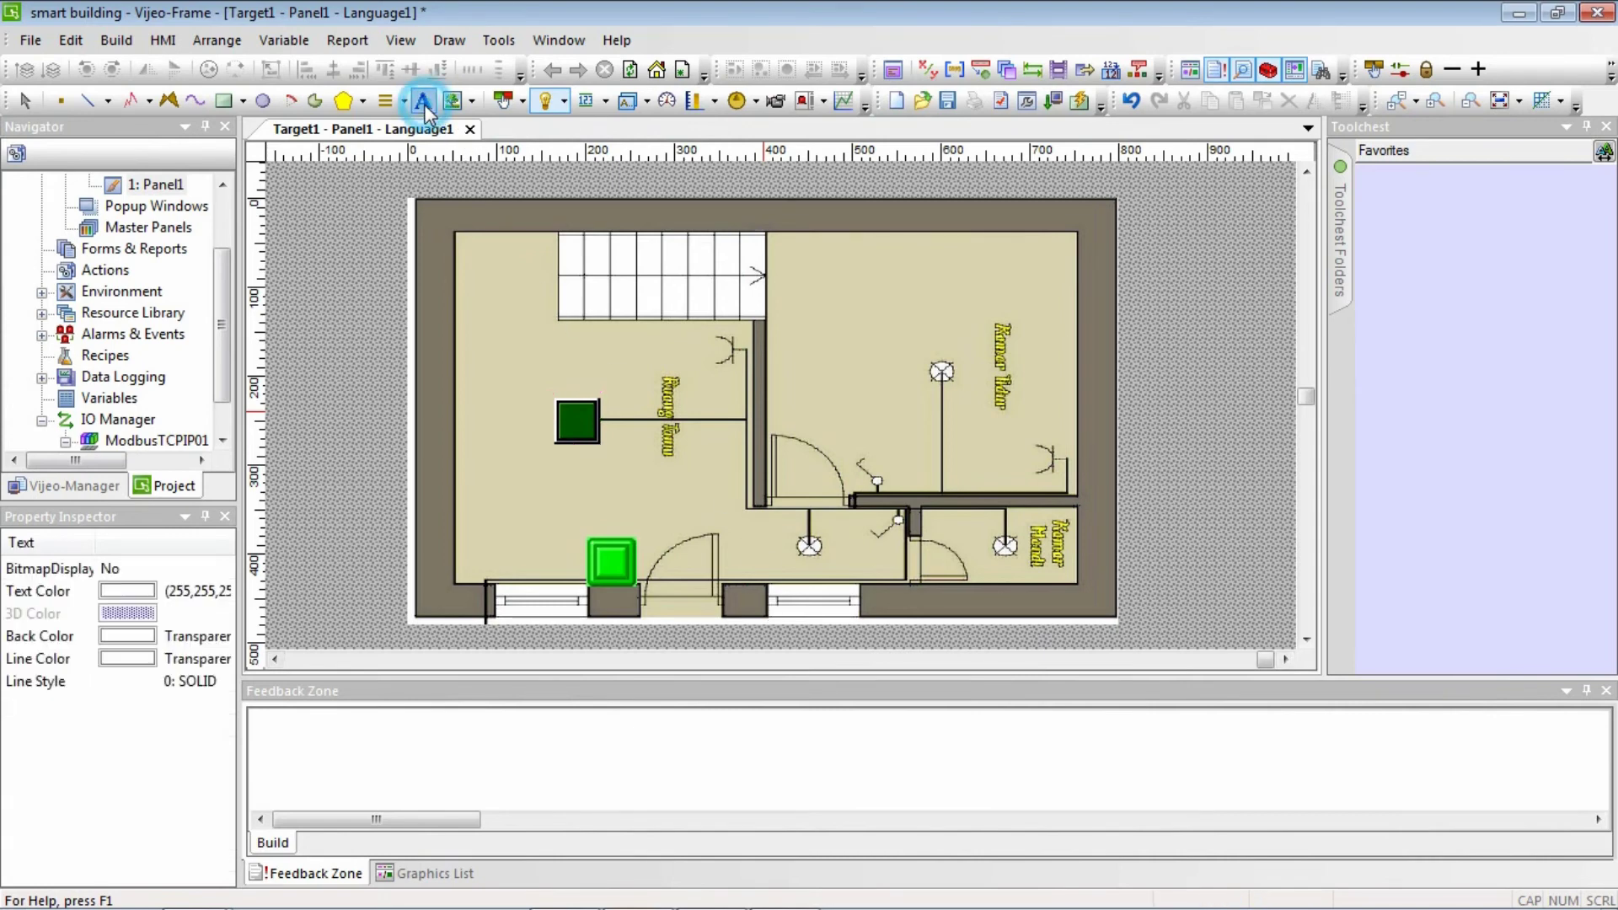
pyautogui.click(595, 519)
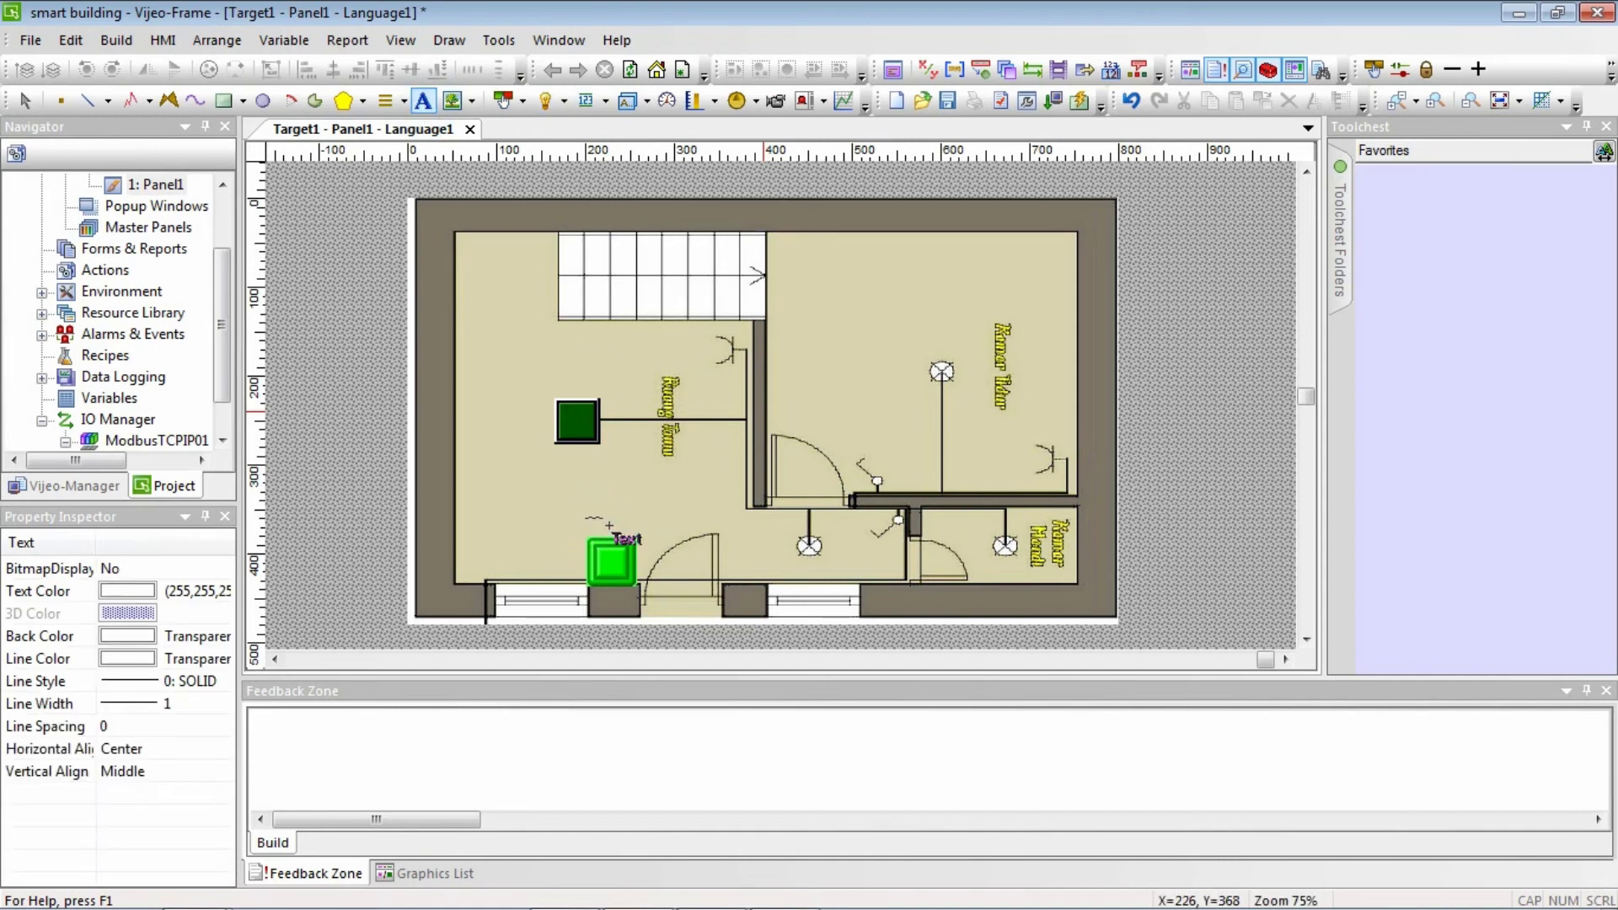
pyautogui.moveTo(608, 525); pyautogui.dragTo(634, 531)
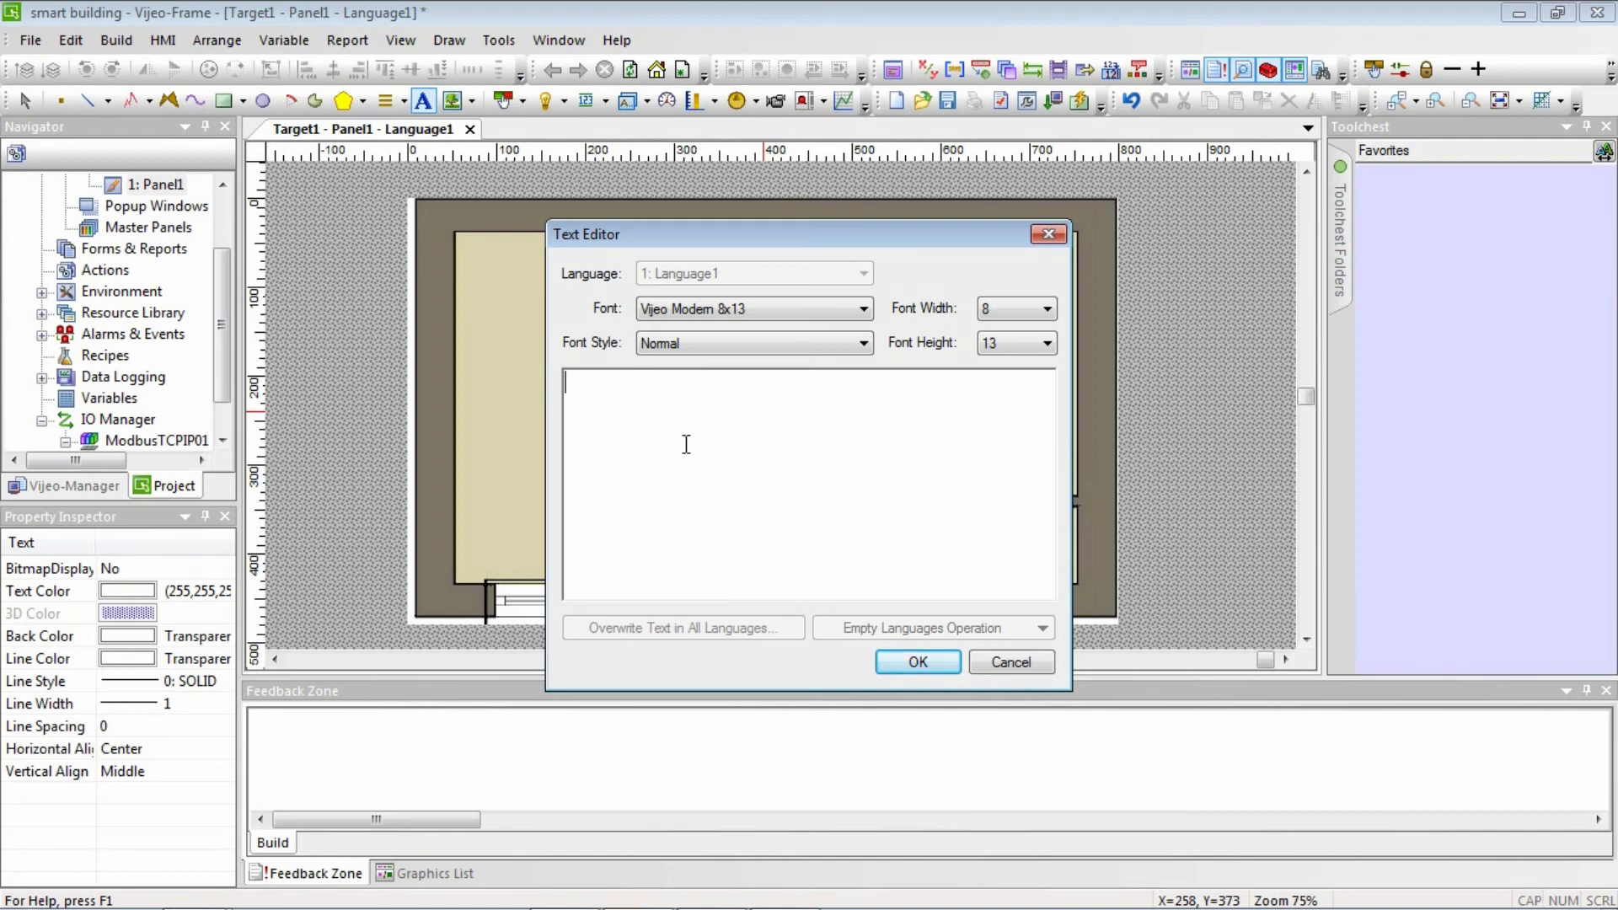
pyautogui.write('saklar tamu')
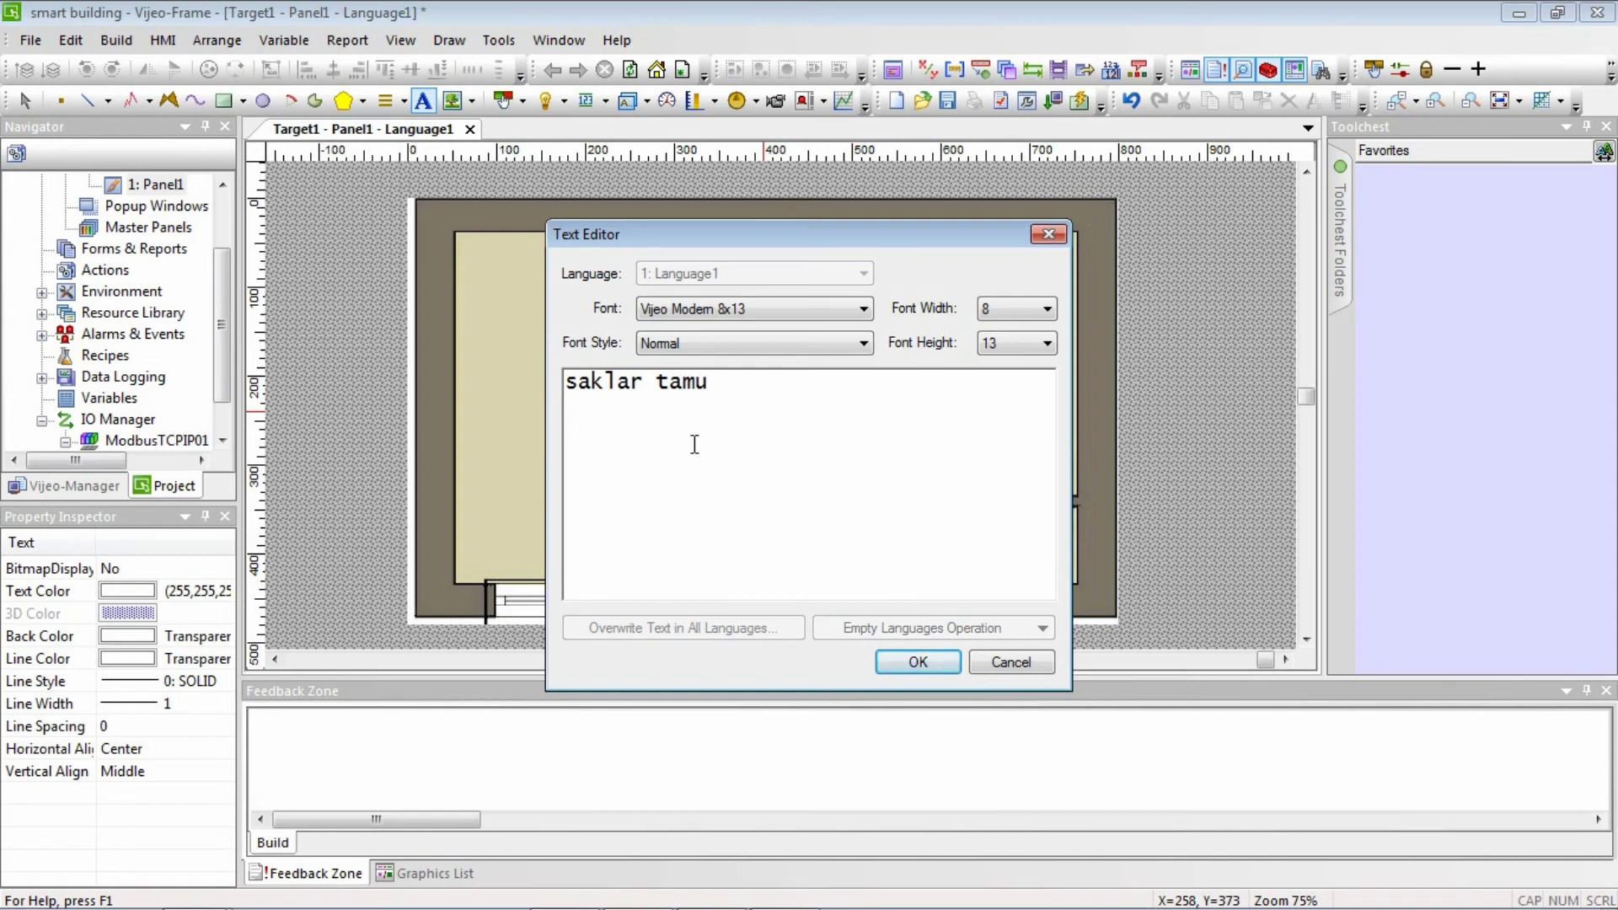
pyautogui.click(891, 664)
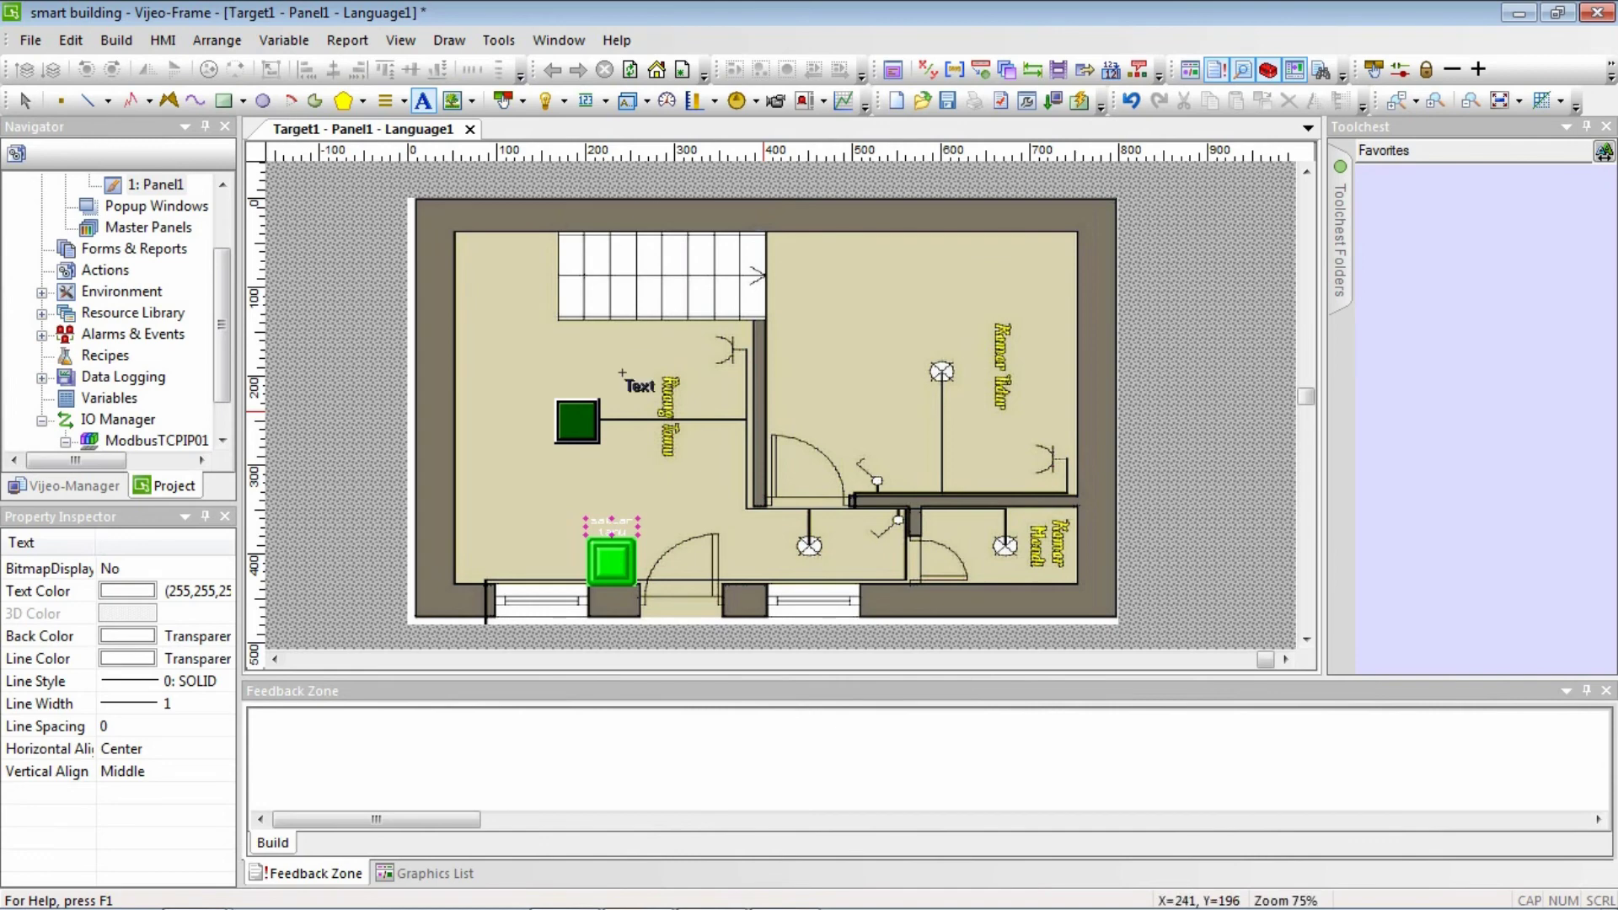
# Add a text label reading "lampu tamu" just above the living room lamp and leave the Text tool.
pyautogui.click(561, 369)
pyautogui.moveTo(560, 370); pyautogui.dragTo(614, 403)
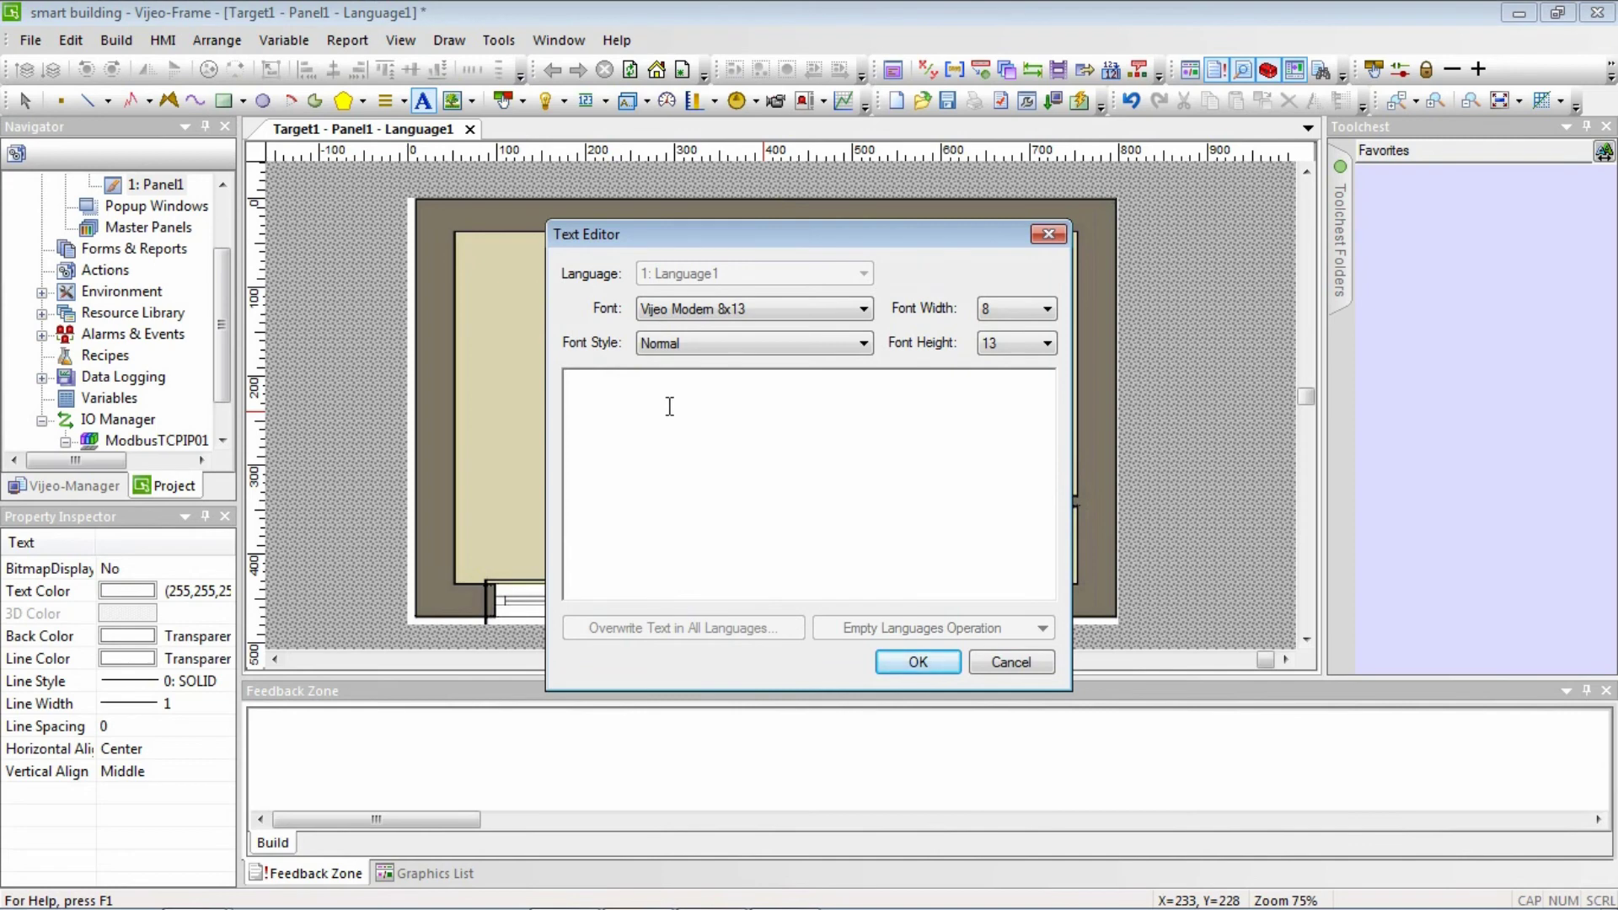
pyautogui.write('lampu tamu')
pyautogui.click(917, 662)
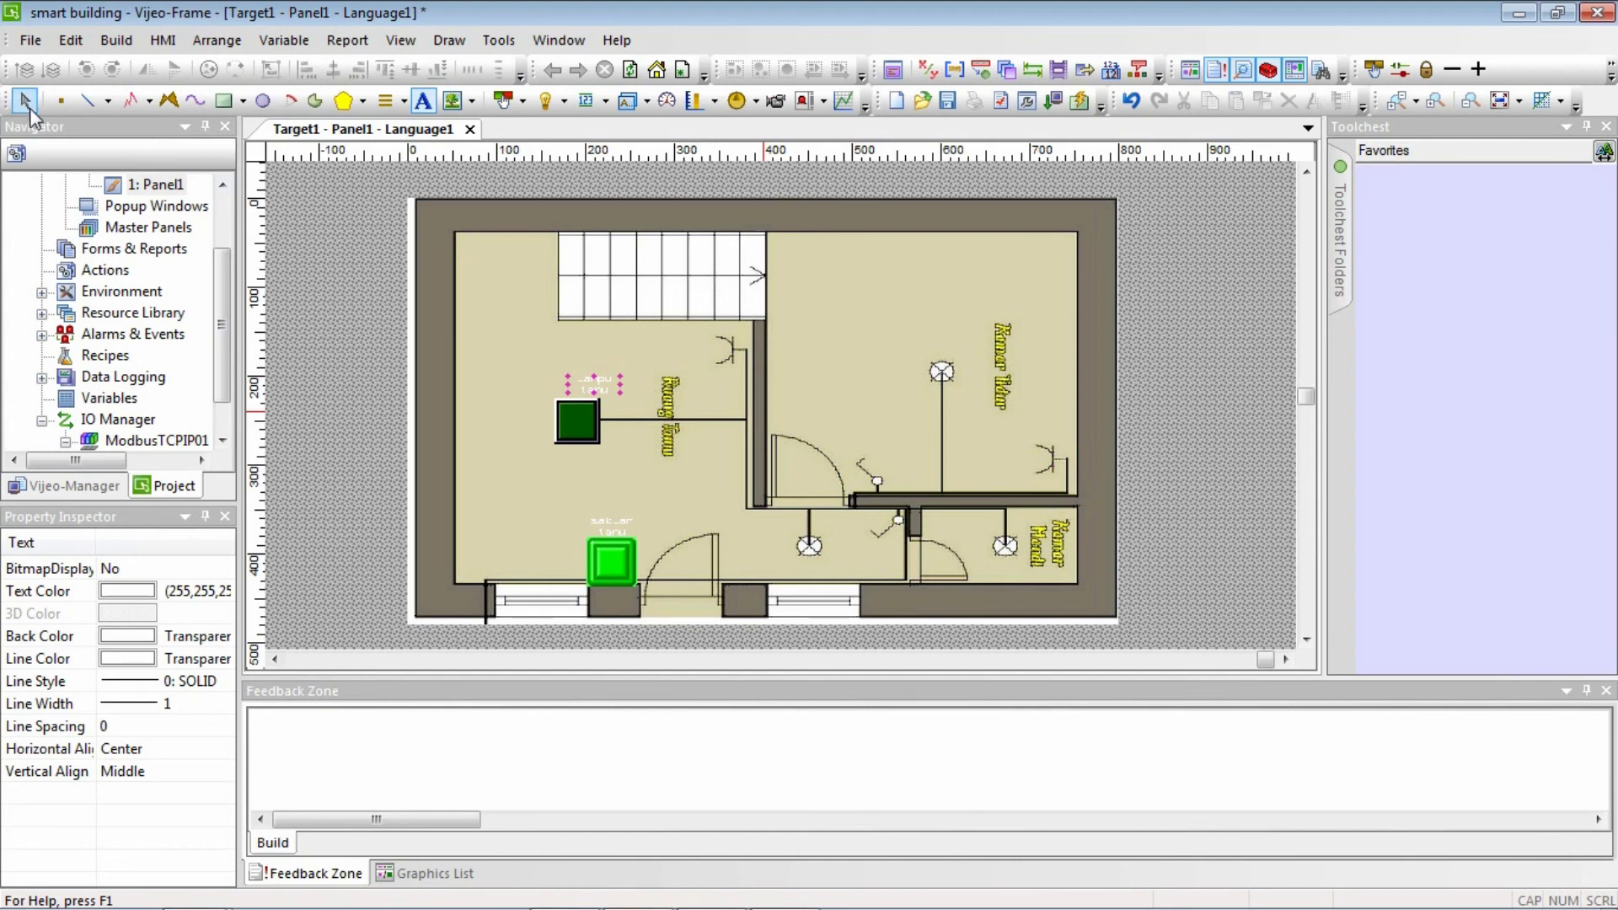
pyautogui.click(25, 100)
pyautogui.click(685, 361)
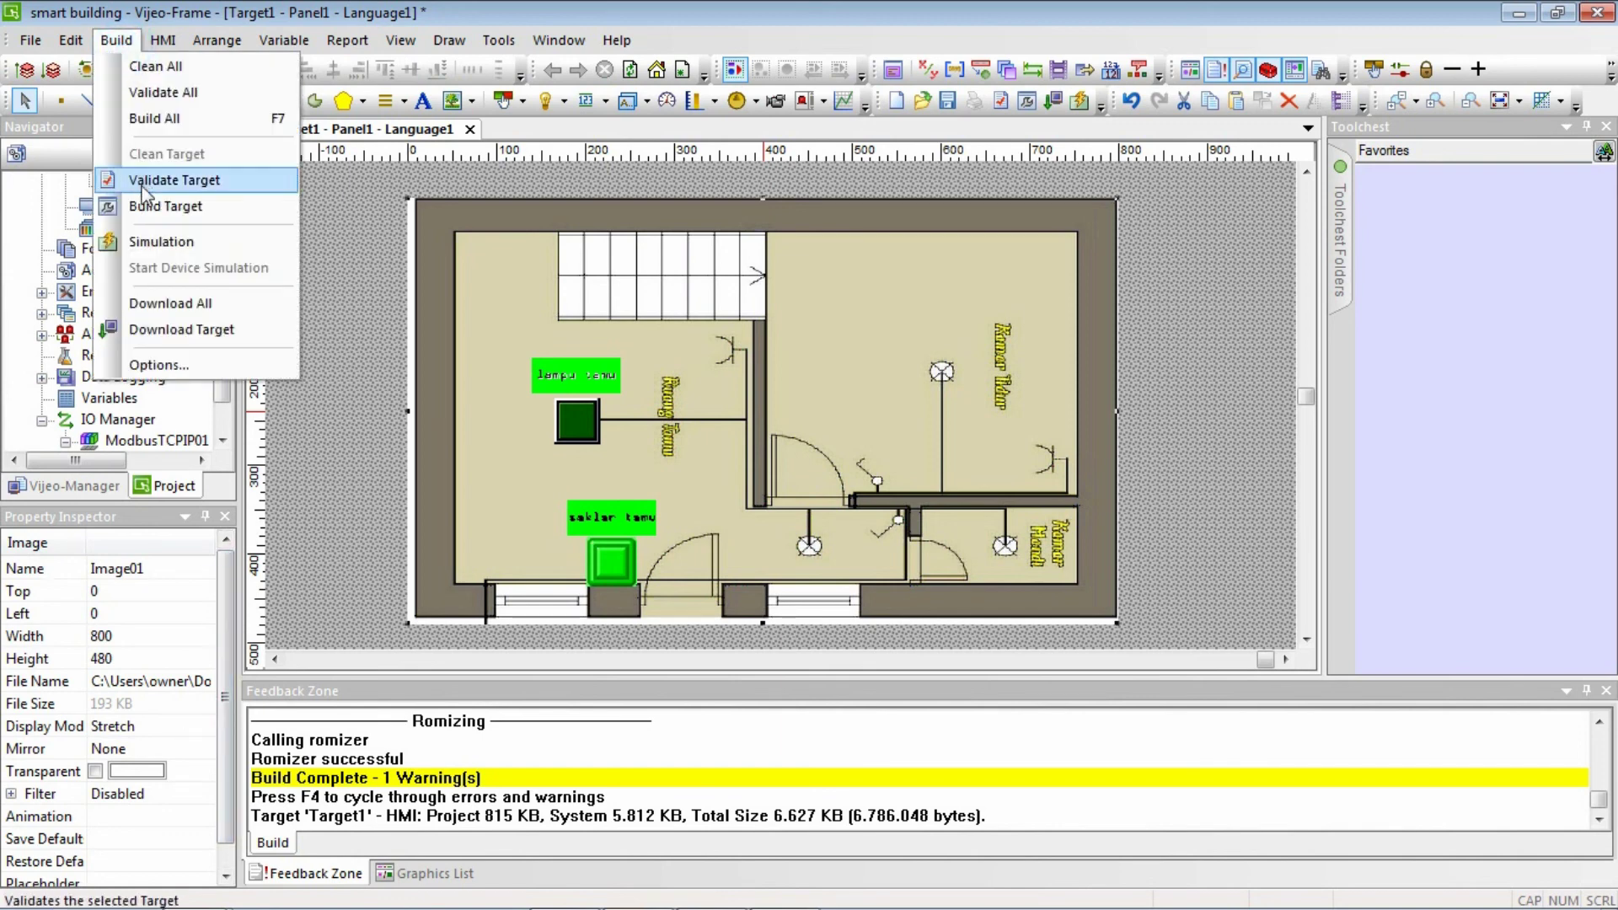
# Build the entire HMI project and start its simulation.
pyautogui.click(152, 119)
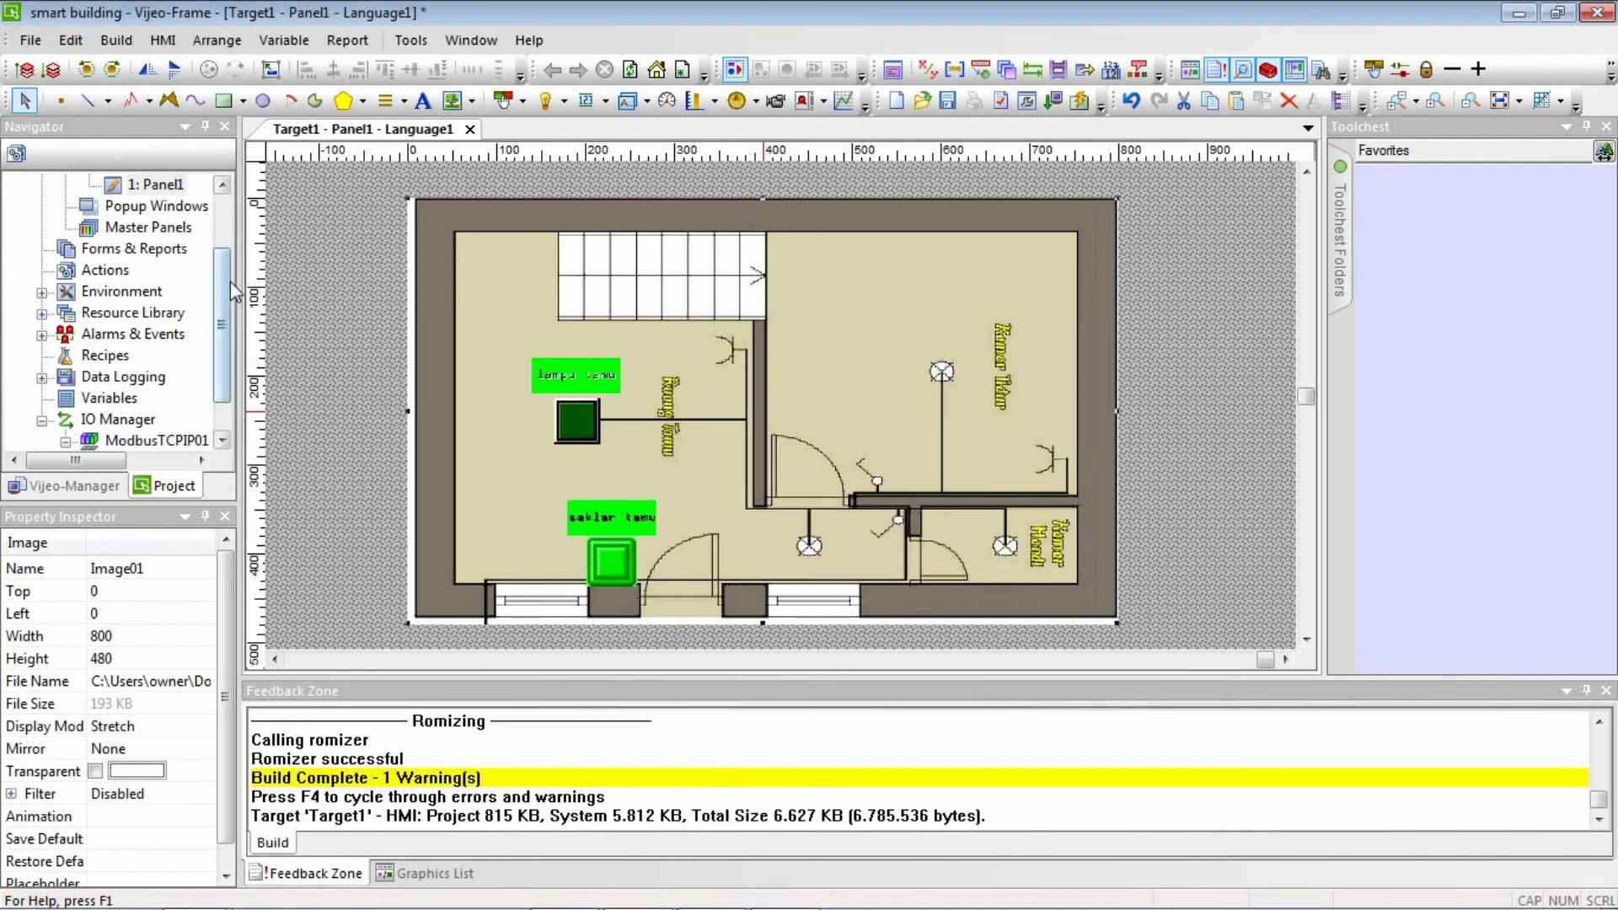
pyautogui.click(115, 42)
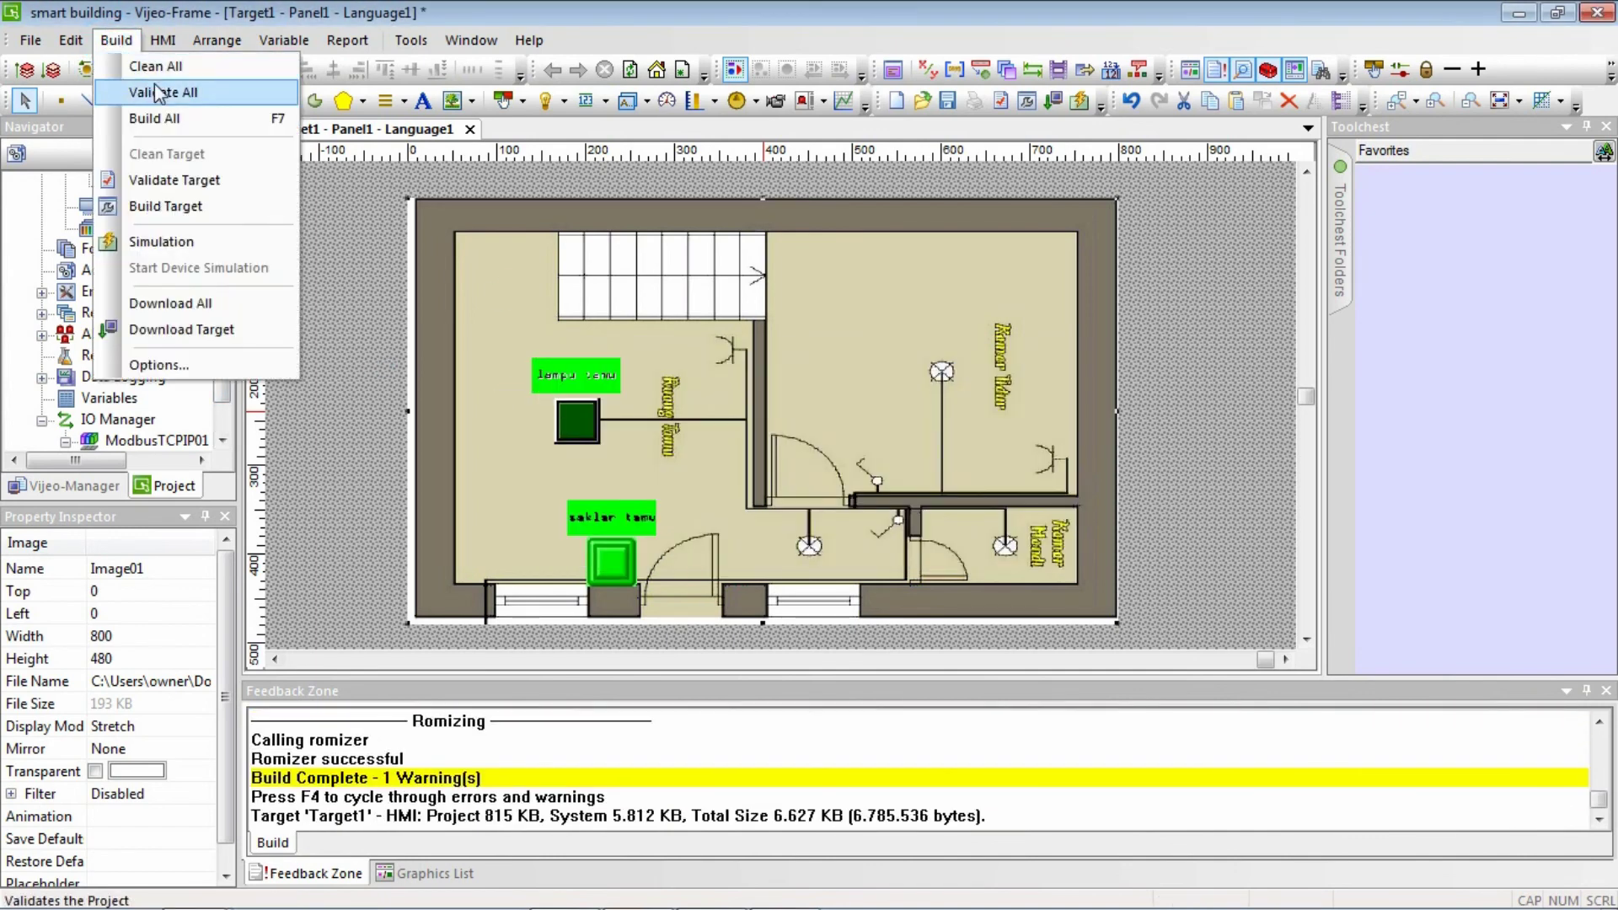
pyautogui.click(162, 244)
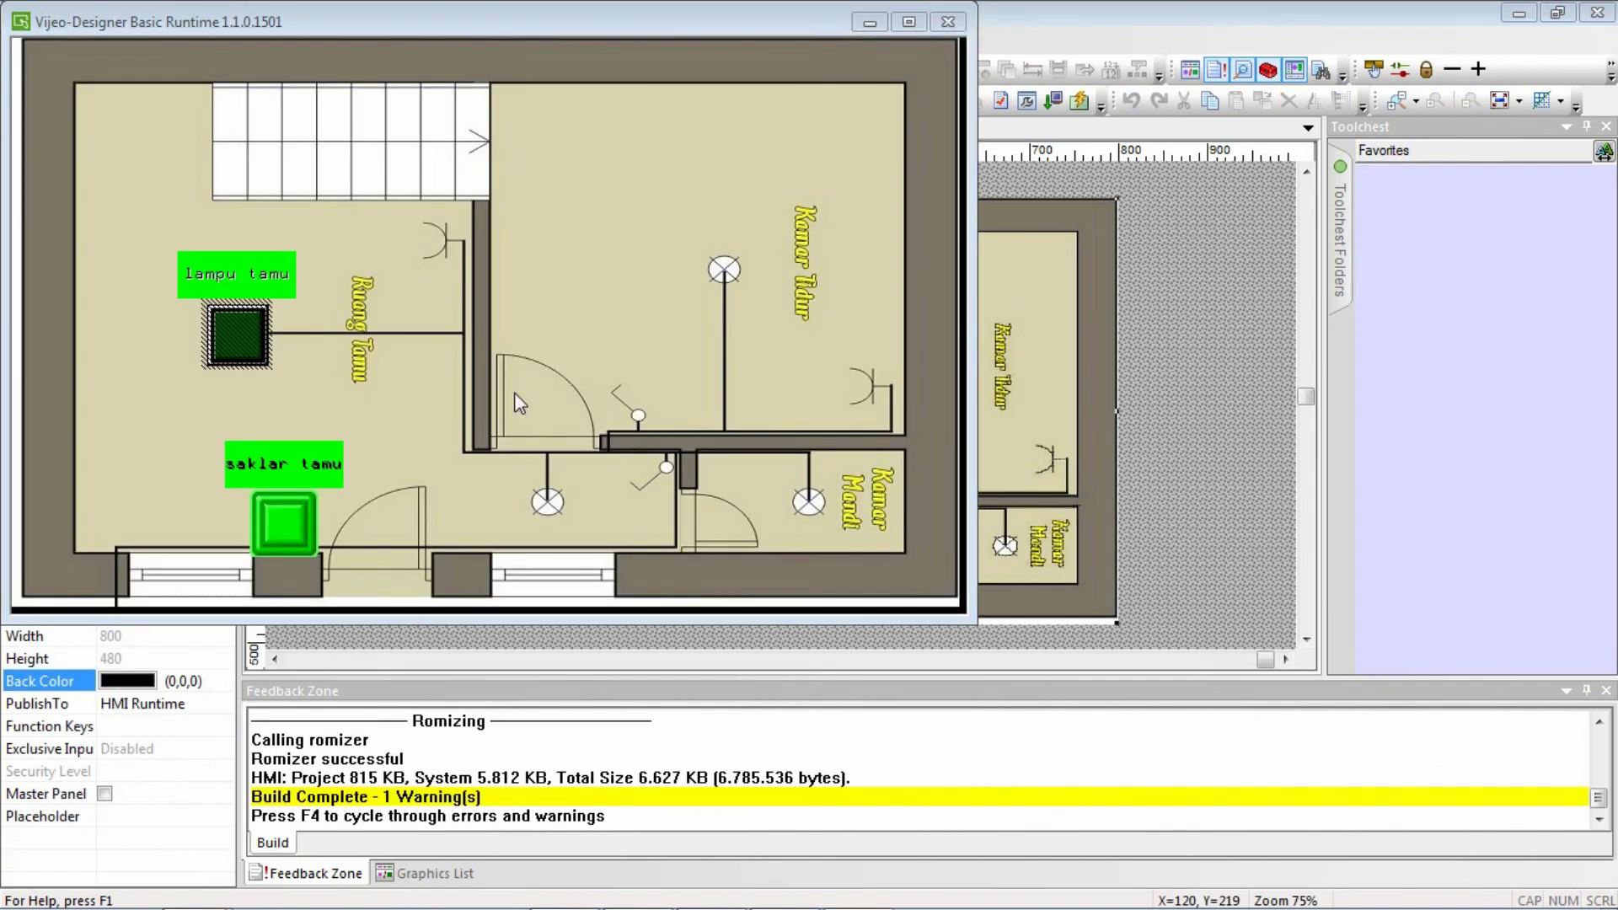
# Test the saklar tamu switch in the simulation by turning the lampu tamu lamp on and off repeatedly.
pyautogui.click(285, 522)
pyautogui.click(285, 523)
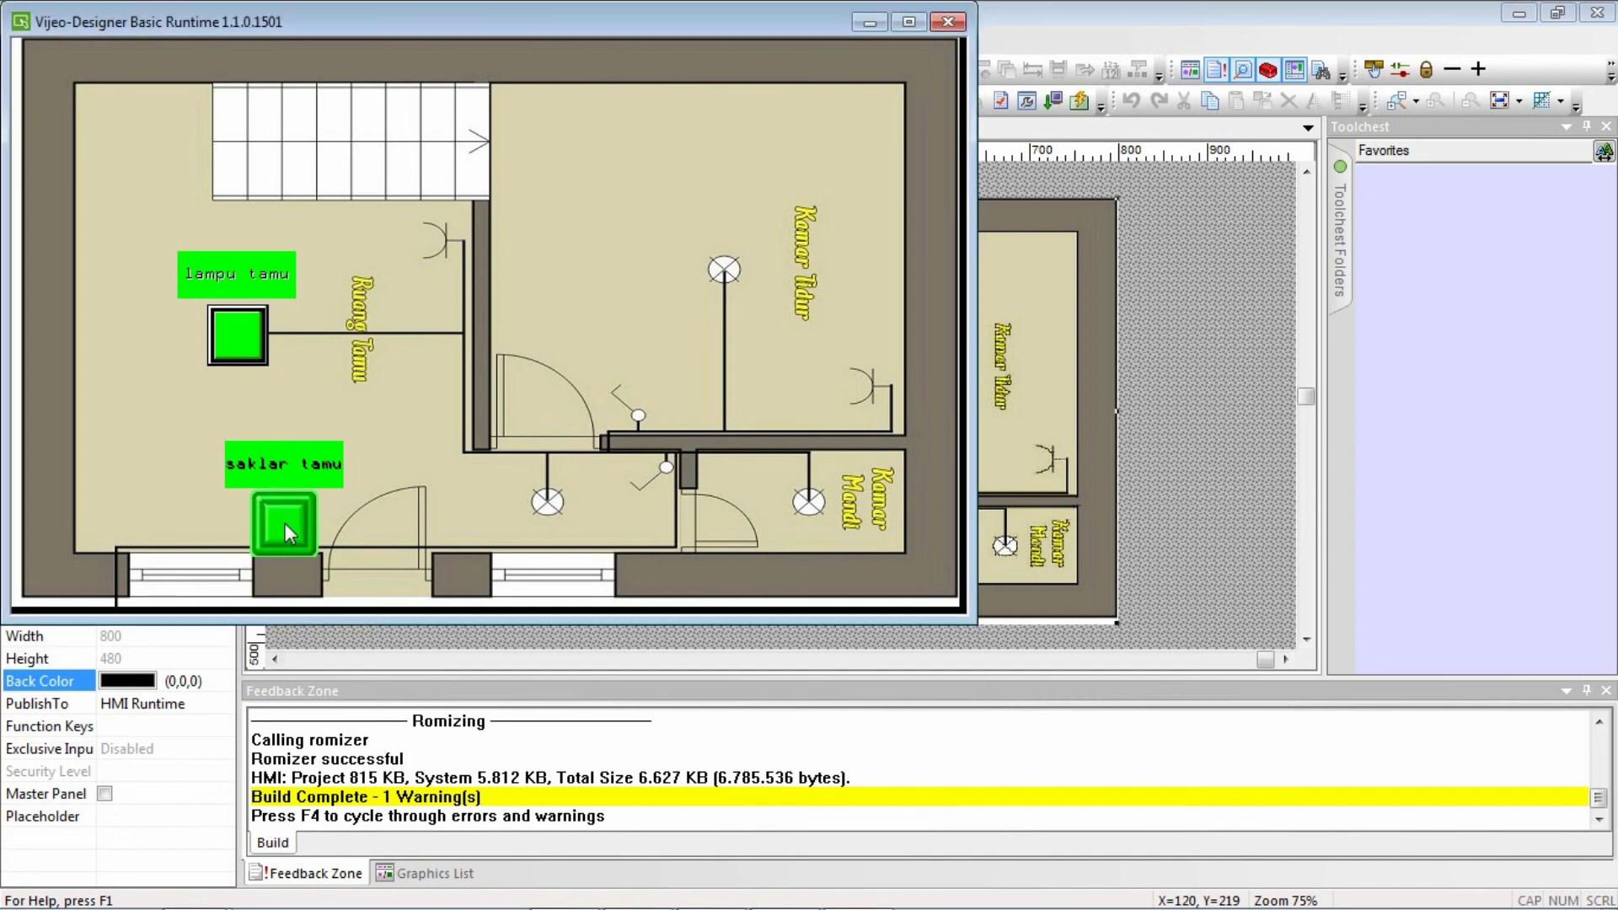
pyautogui.click(285, 522)
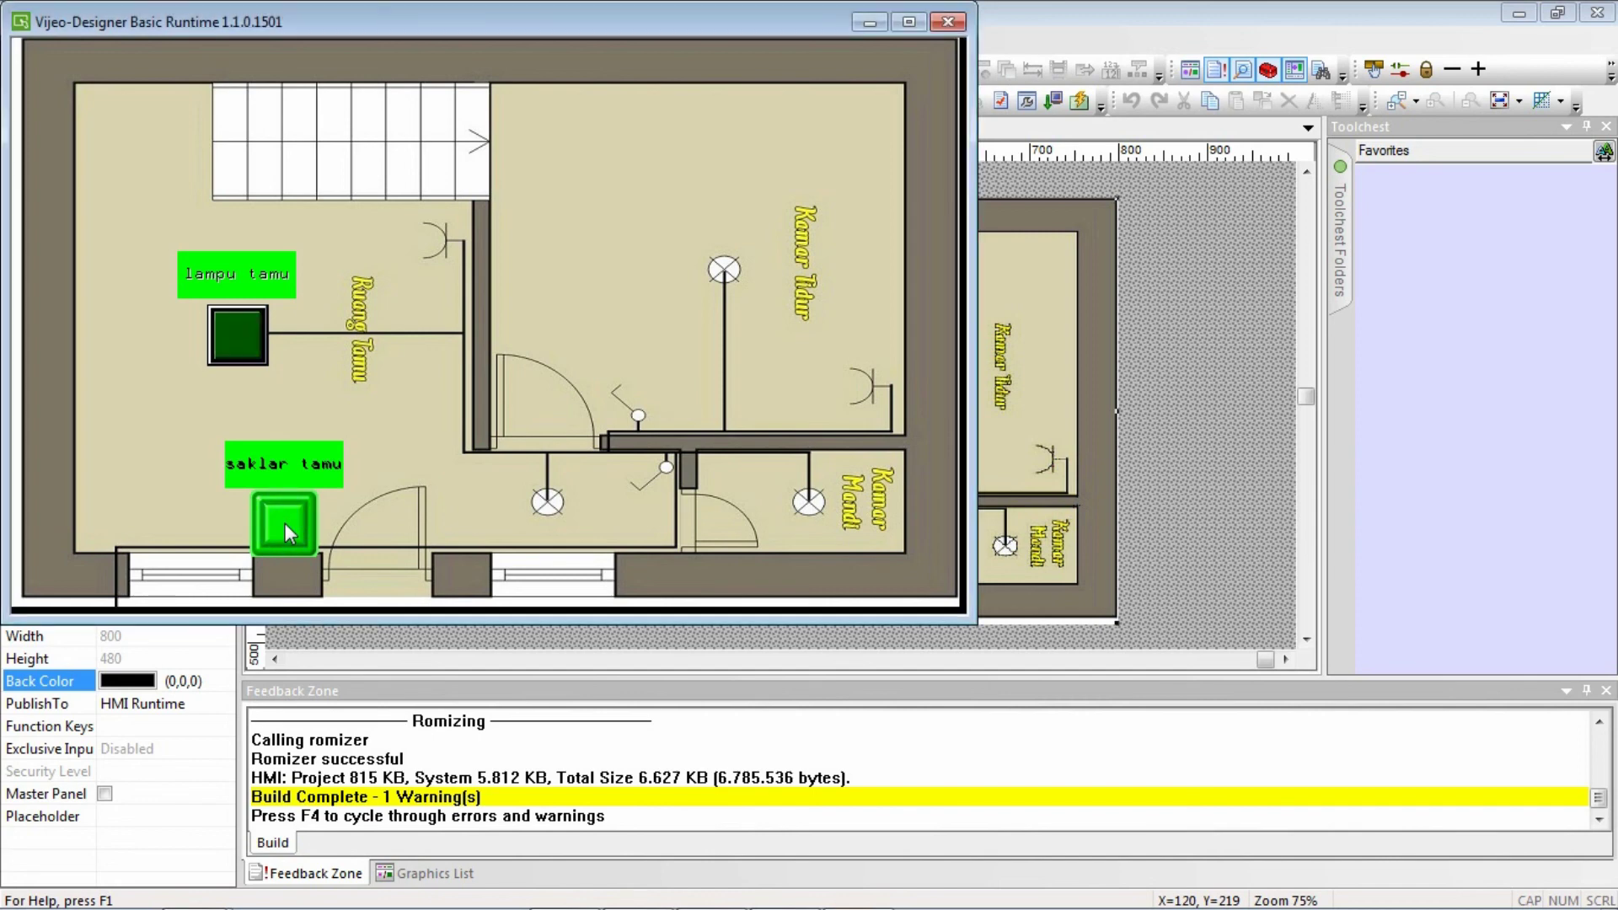
pyautogui.click(285, 522)
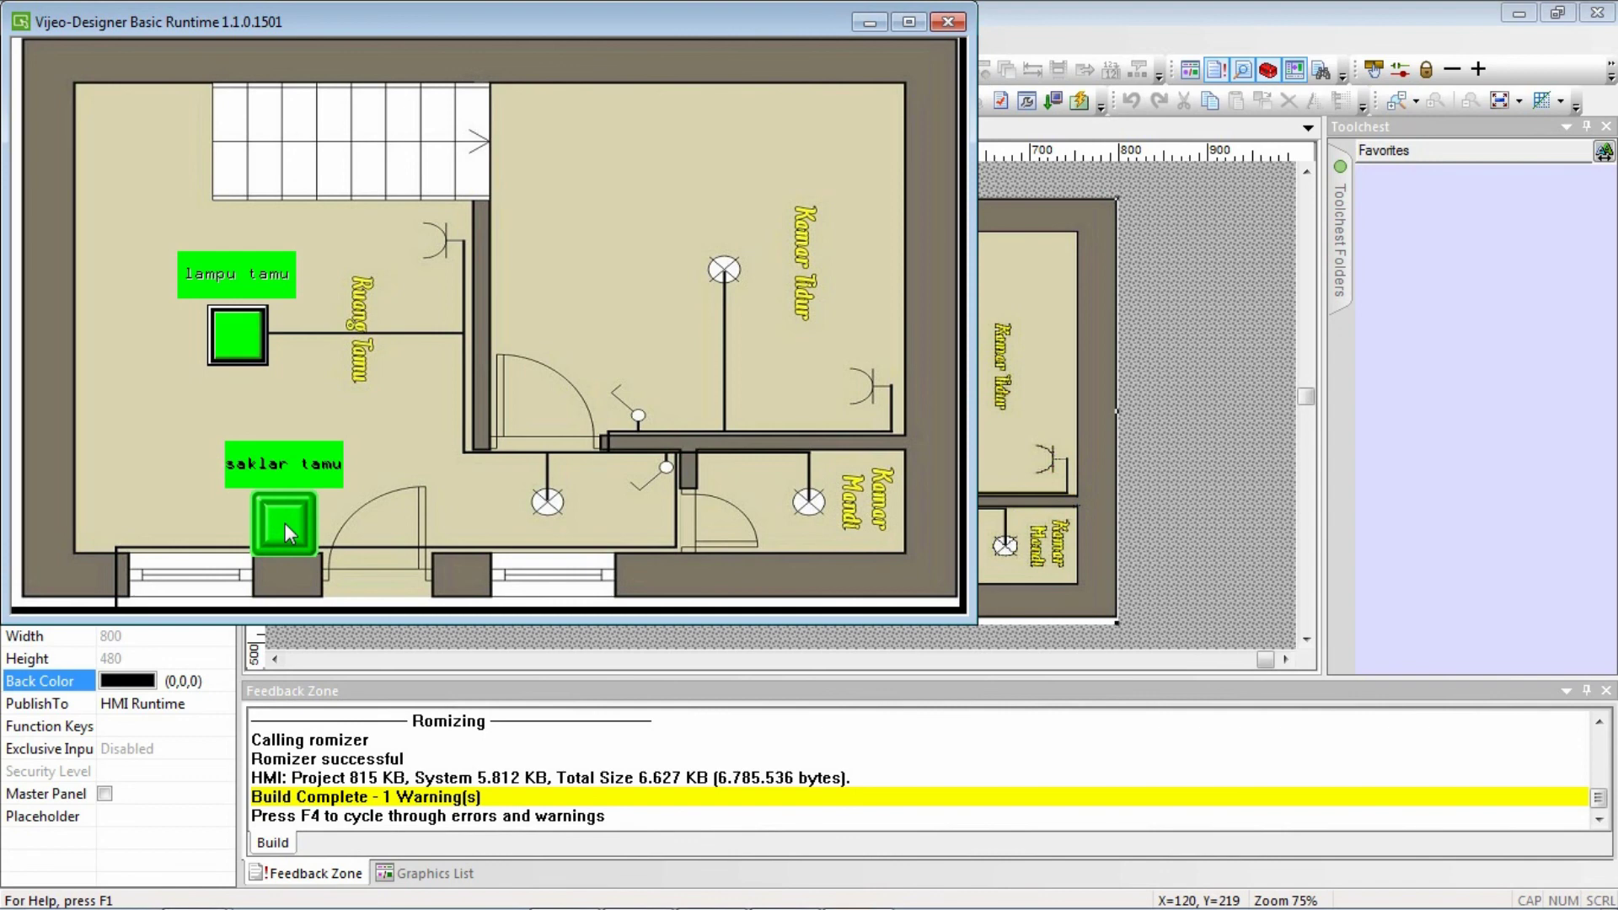
pyautogui.click(285, 523)
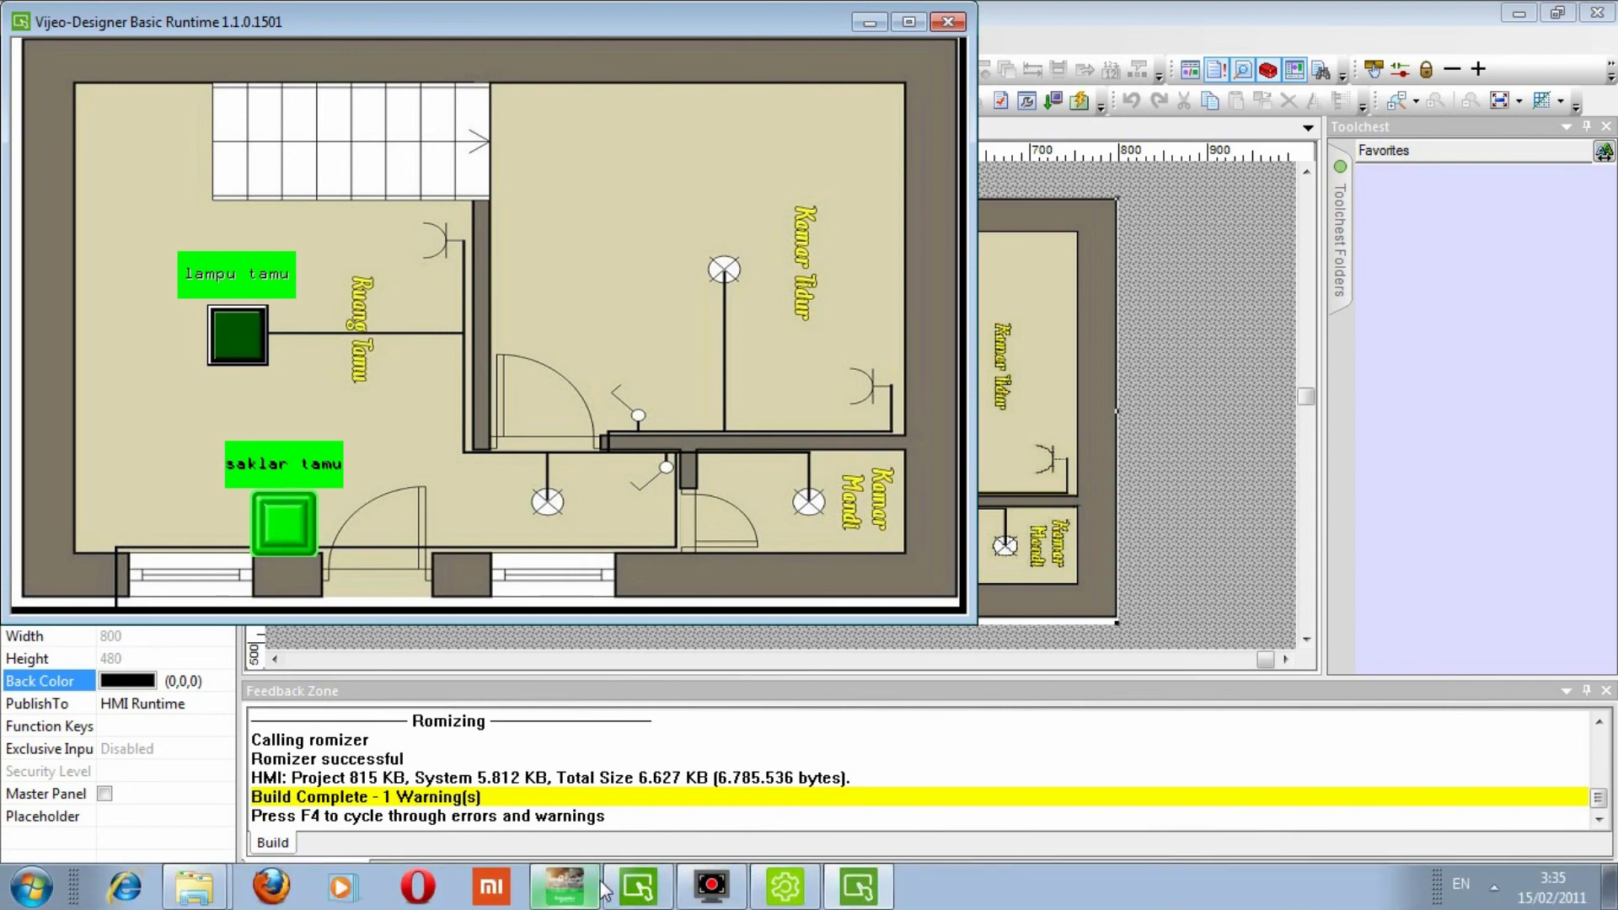
# Bring up Machine Expert - Basic and place the Vijeo-Designer runtime window over it, below the ladder rung.
pyautogui.click(587, 894)
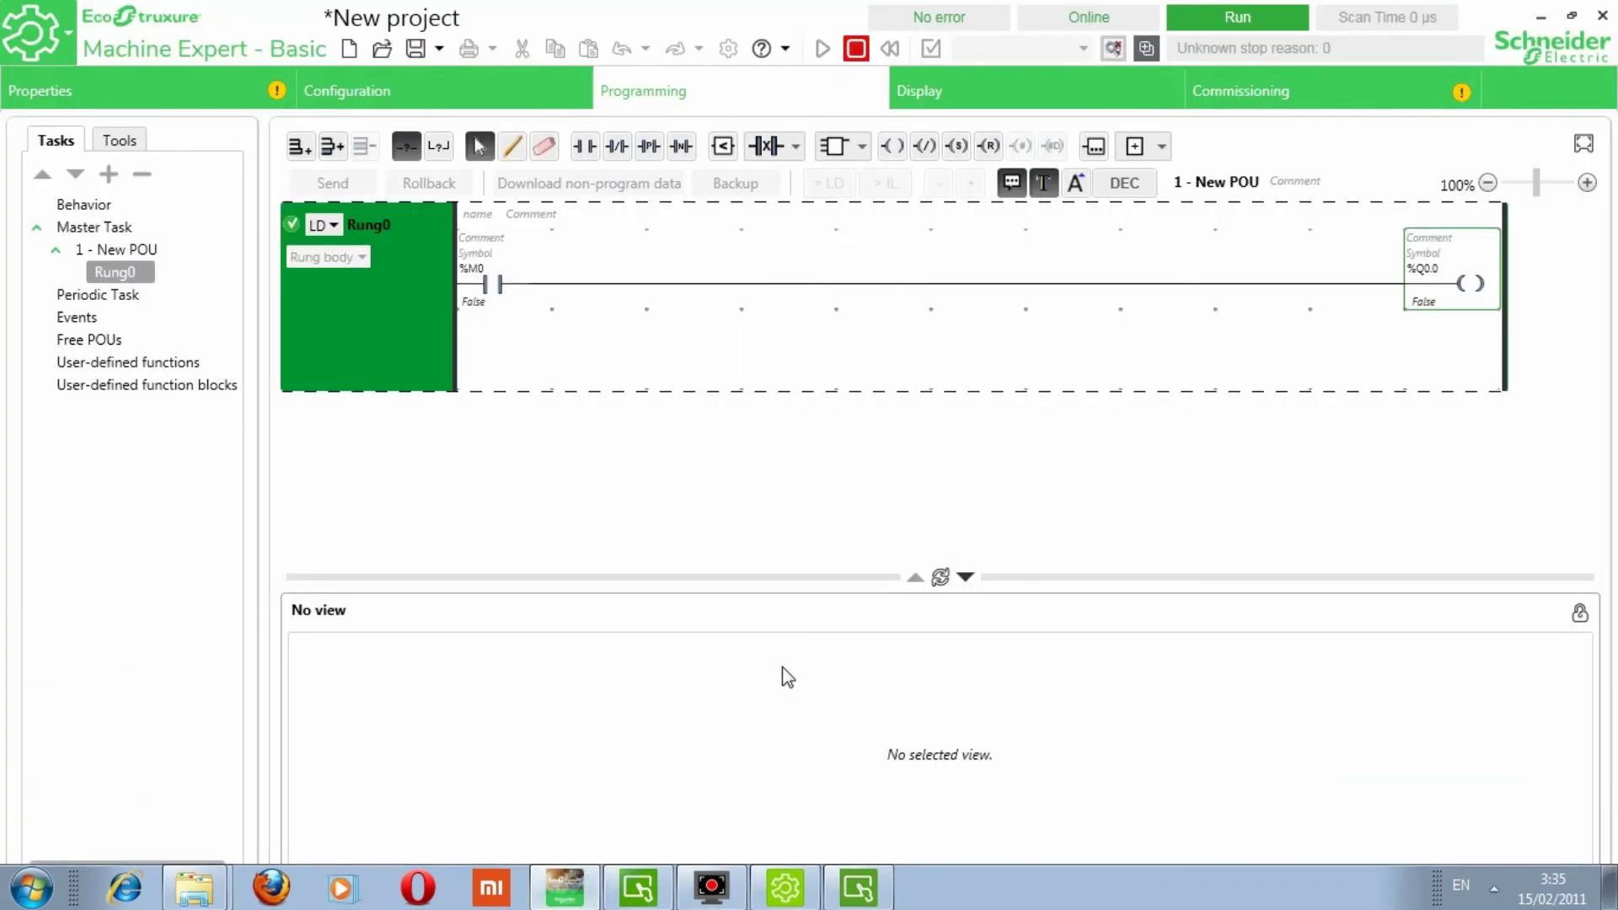
pyautogui.click(856, 888)
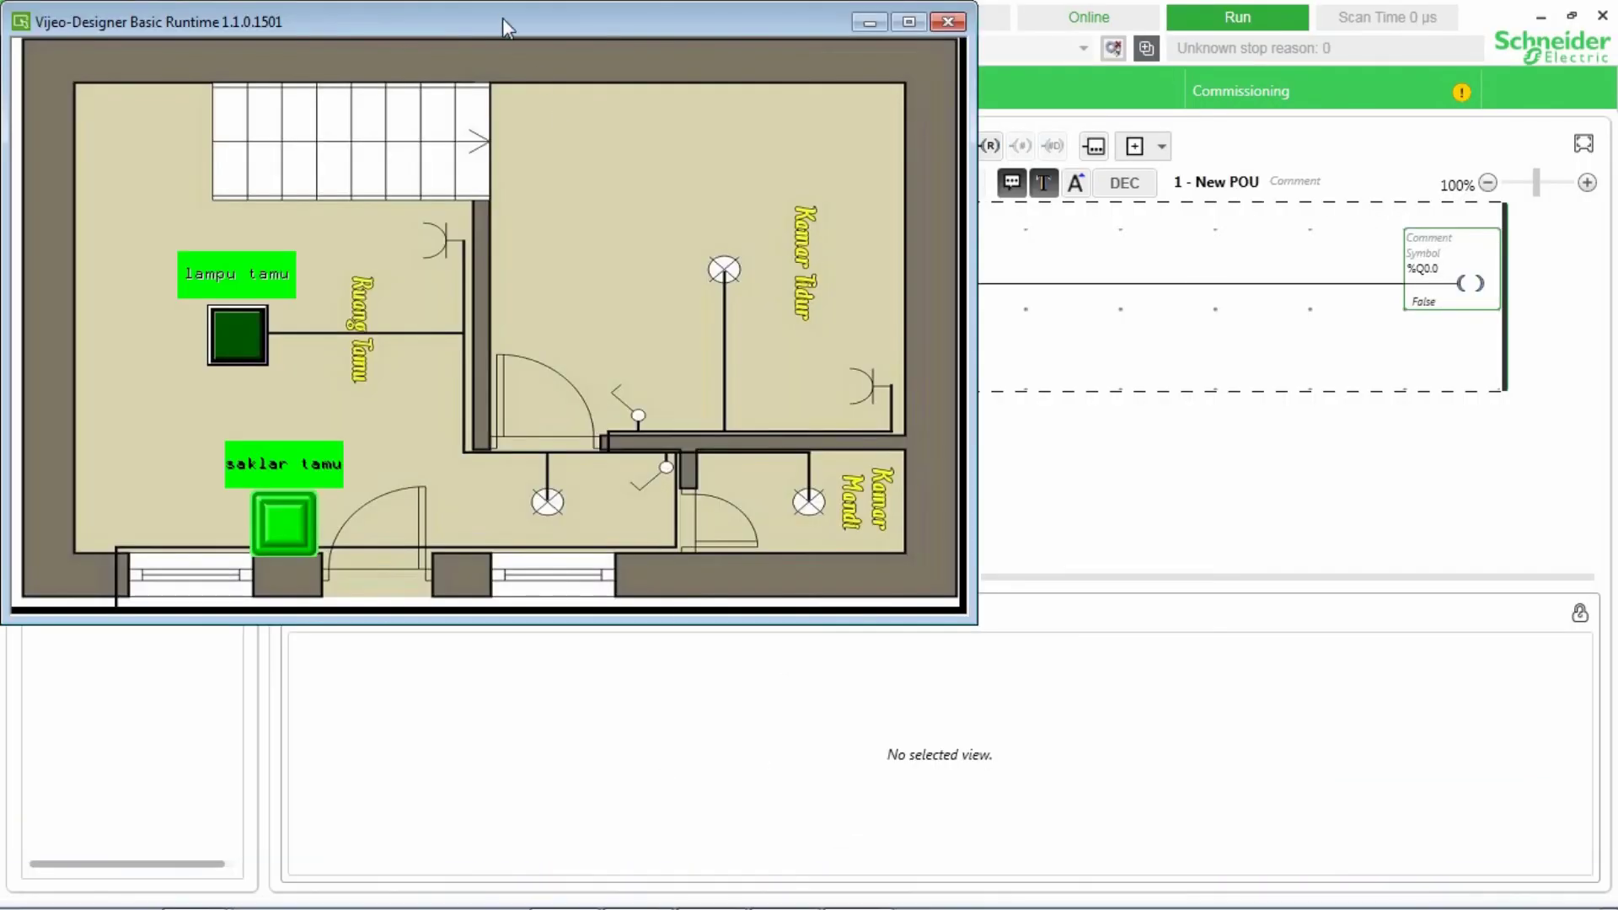
pyautogui.moveTo(504, 18); pyautogui.dragTo(639, 335)
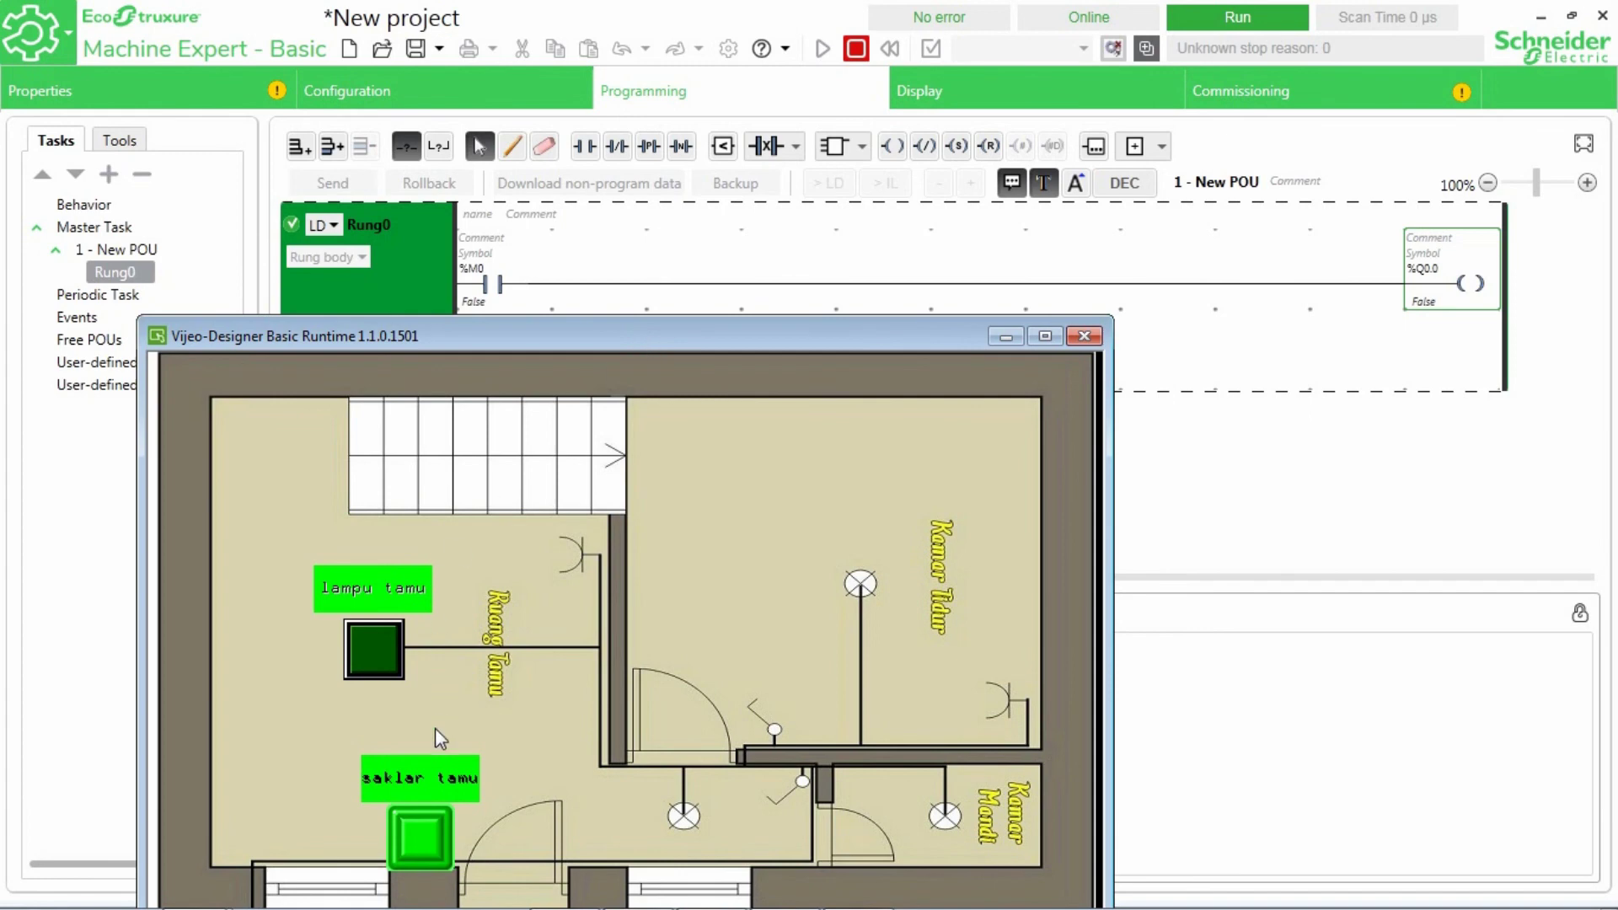
# Toggle the saklar tamu switch repeatedly while monitoring the %M0 contact and %Q0.0 coil in Rung0.
pyautogui.click(428, 837)
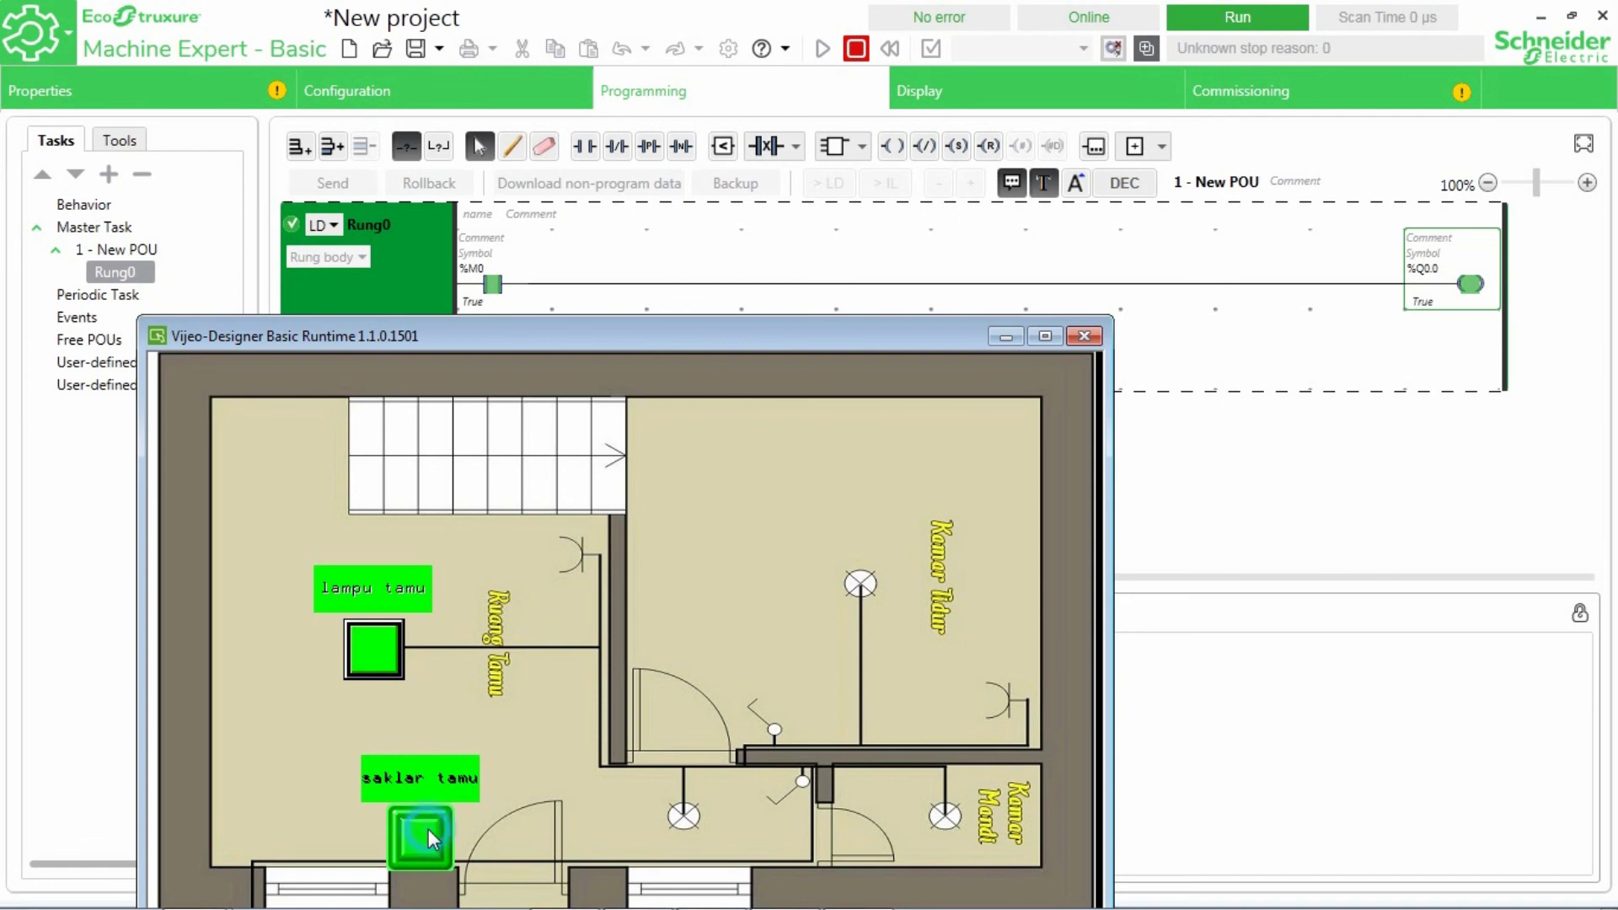
pyautogui.click(429, 834)
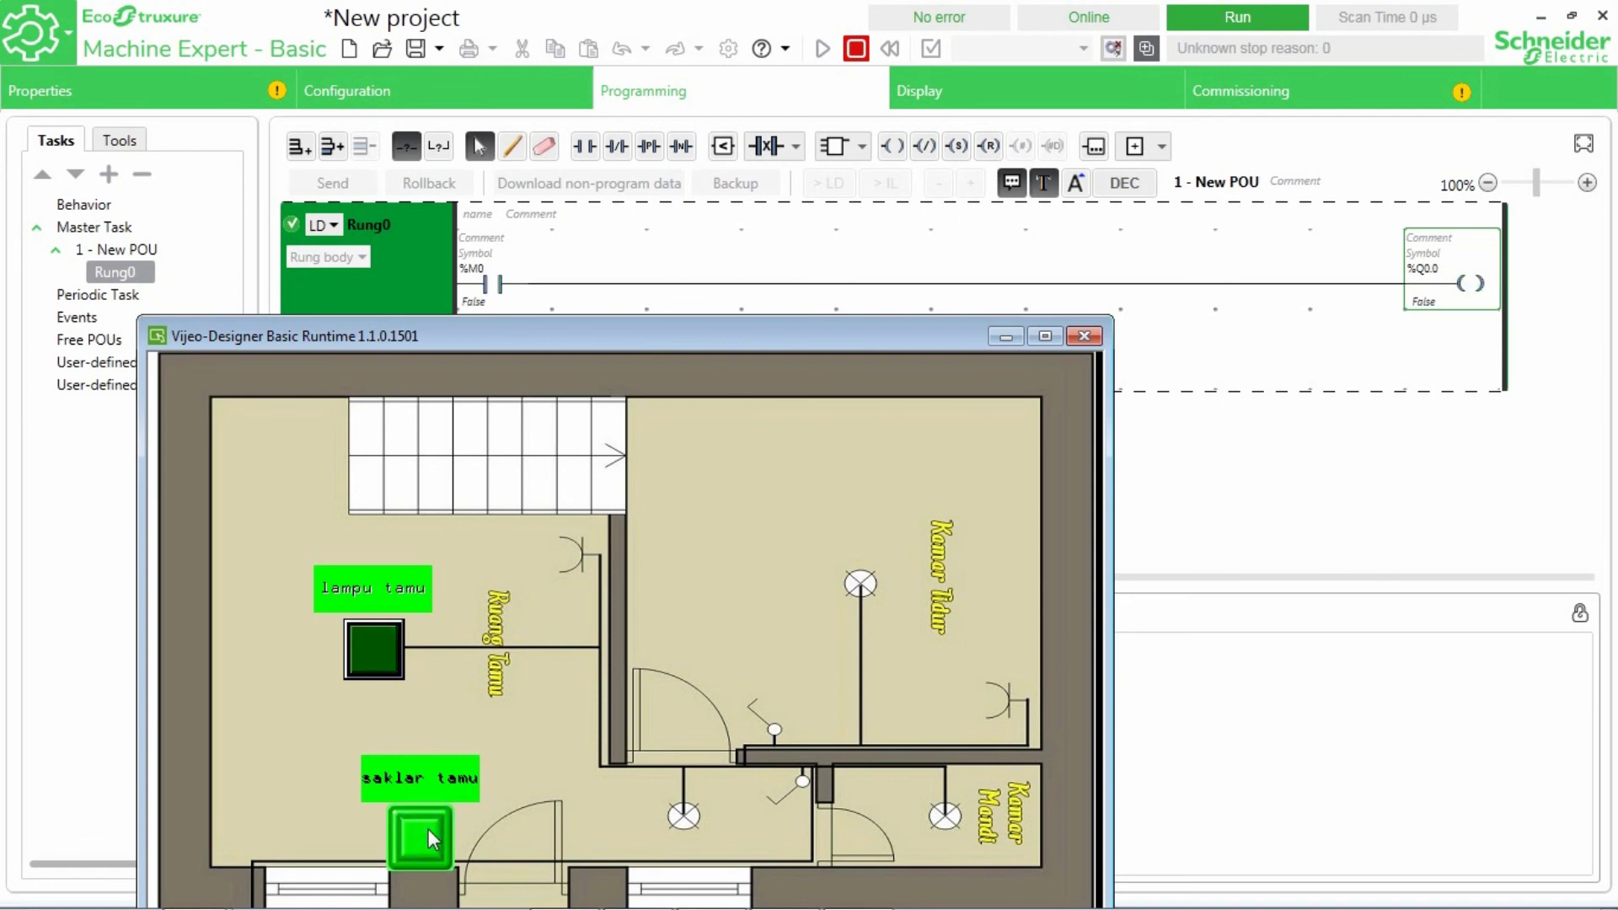
pyautogui.click(428, 830)
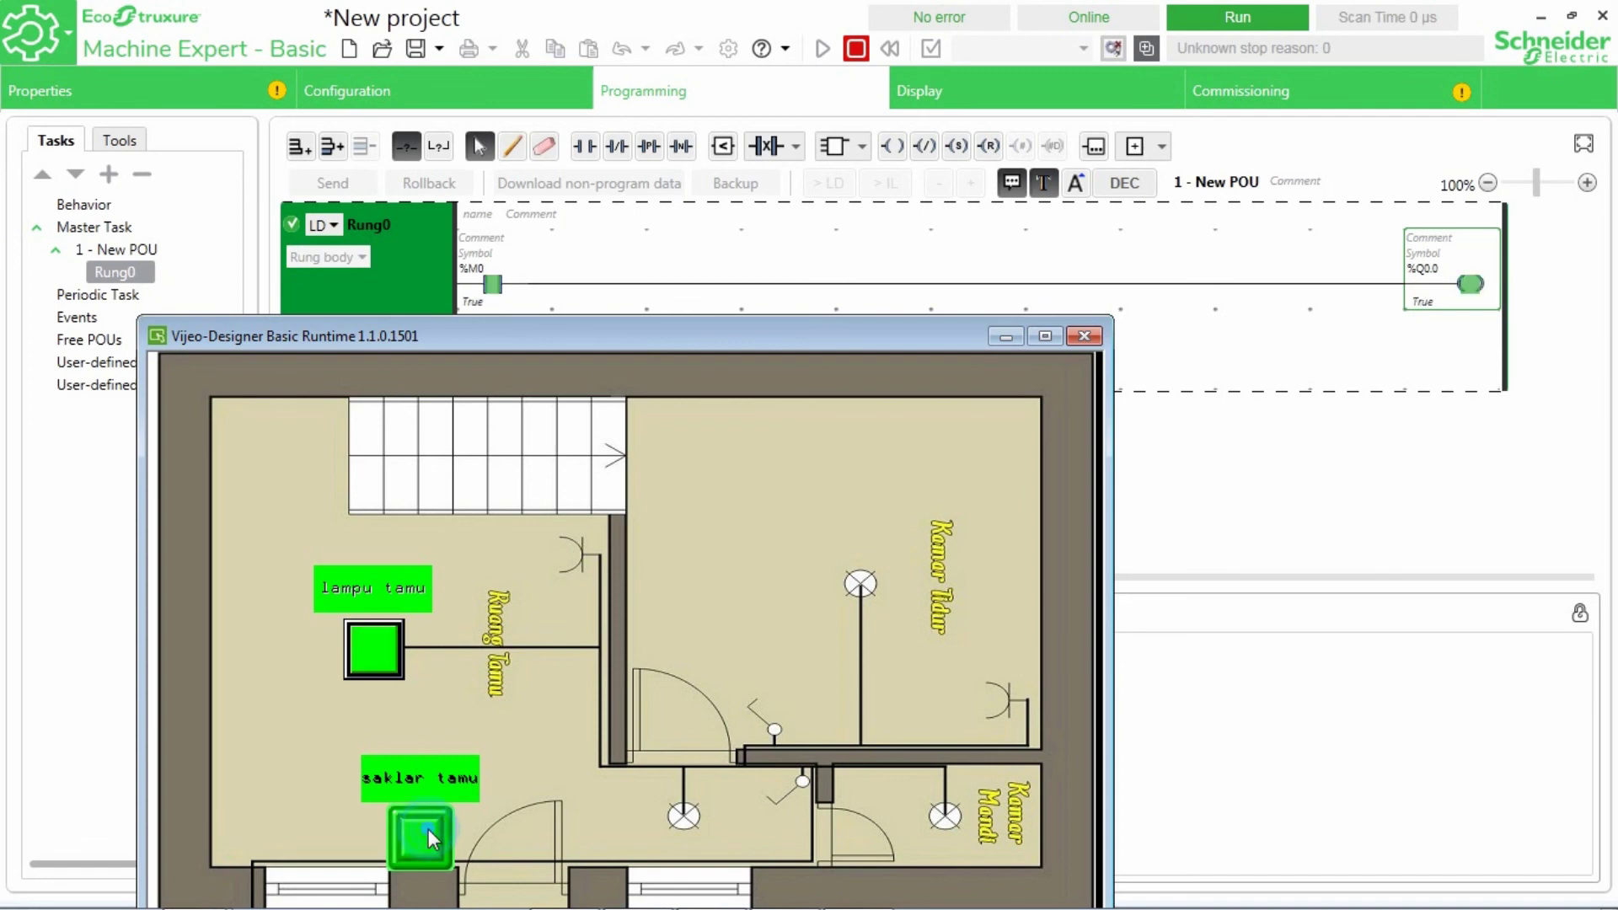
pyautogui.click(428, 828)
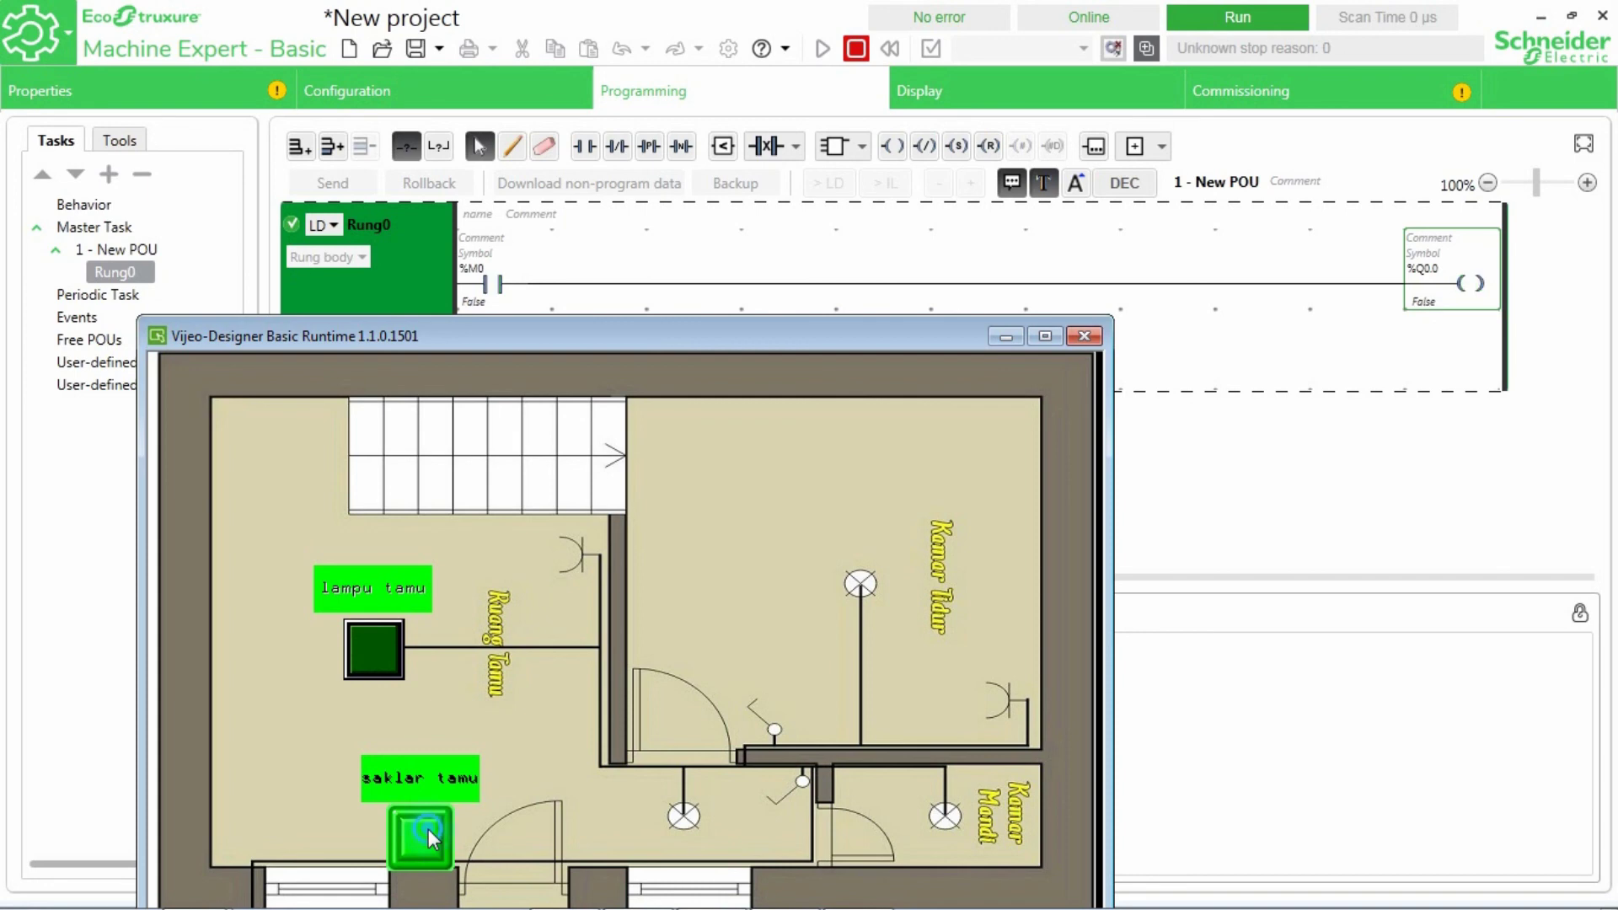
pyautogui.click(428, 828)
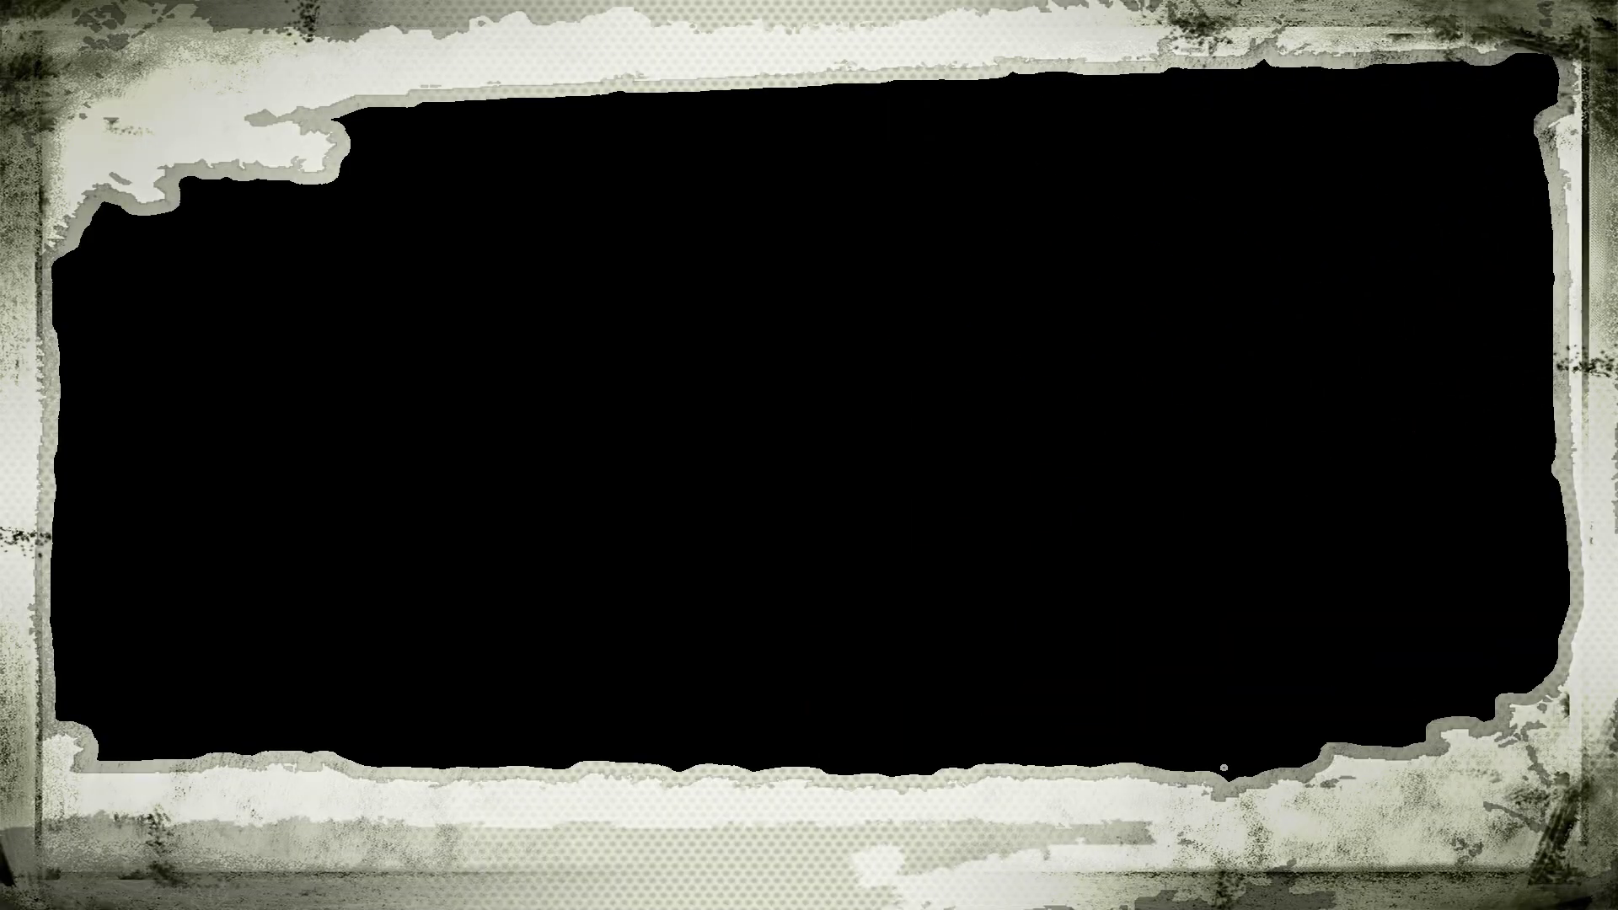